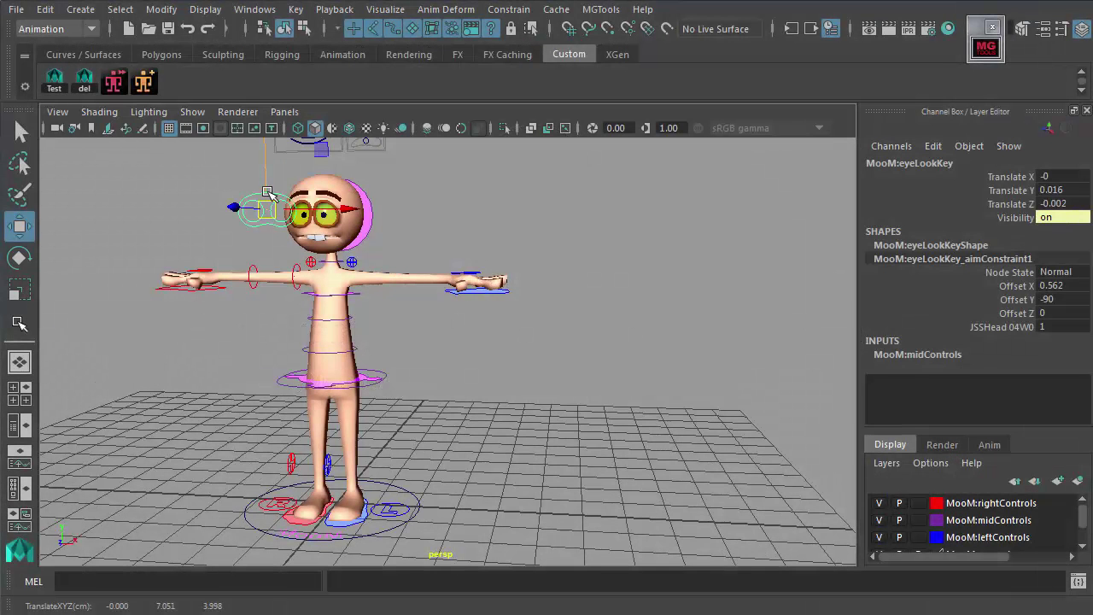
Step: Clear the scene selection and dock the floating MGTools toolbar beside the viewport
{"action": "left_click", "coordinate": [430, 219]}
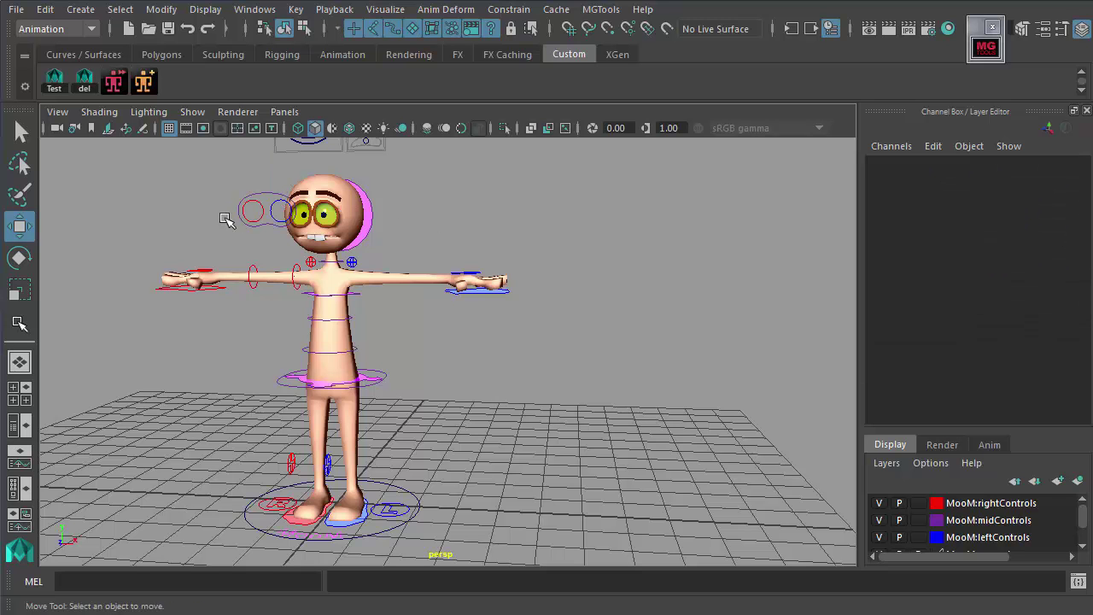
{"action": "left_click", "coordinate": [113, 82]}
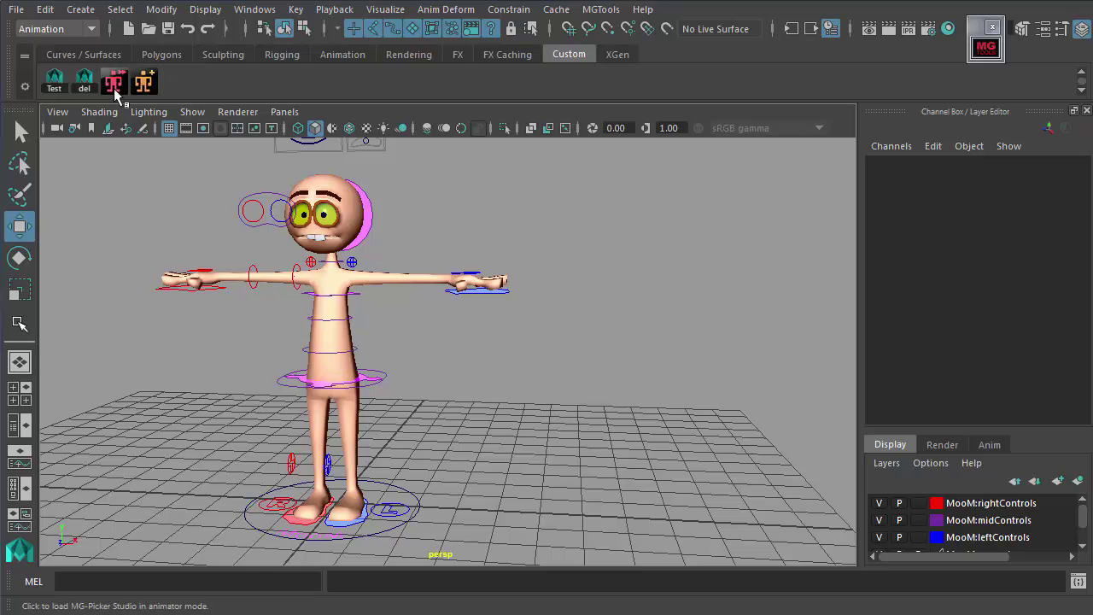
{"action": "left_click", "coordinate": [986, 45]}
{"action": "left_click_drag", "start_coordinate": [1033, 64], "coordinate": [720, 22]}
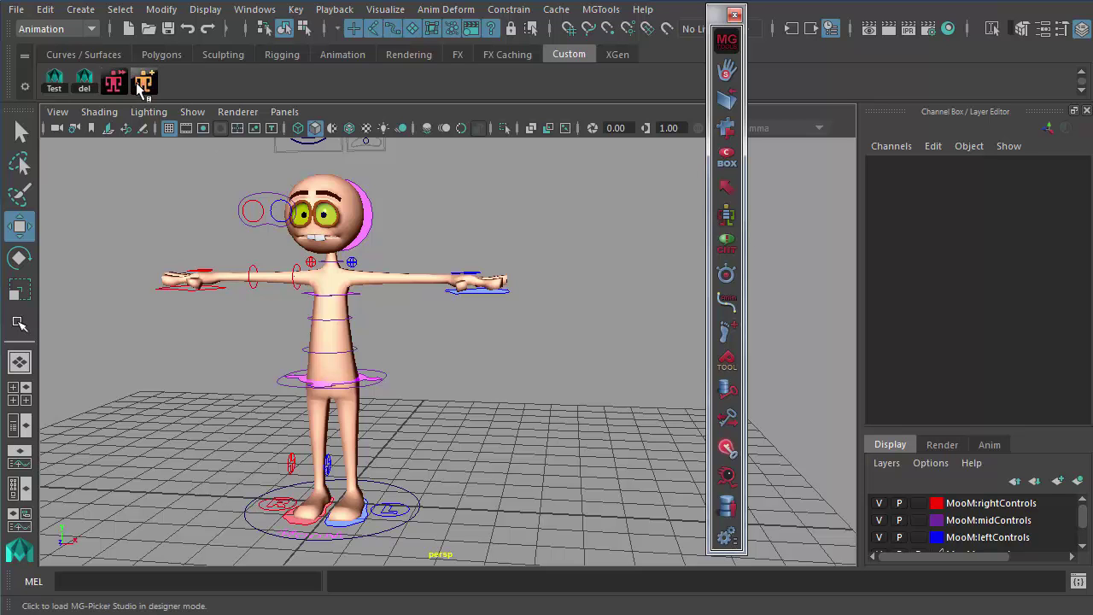
{"action": "left_click", "coordinate": [726, 39]}
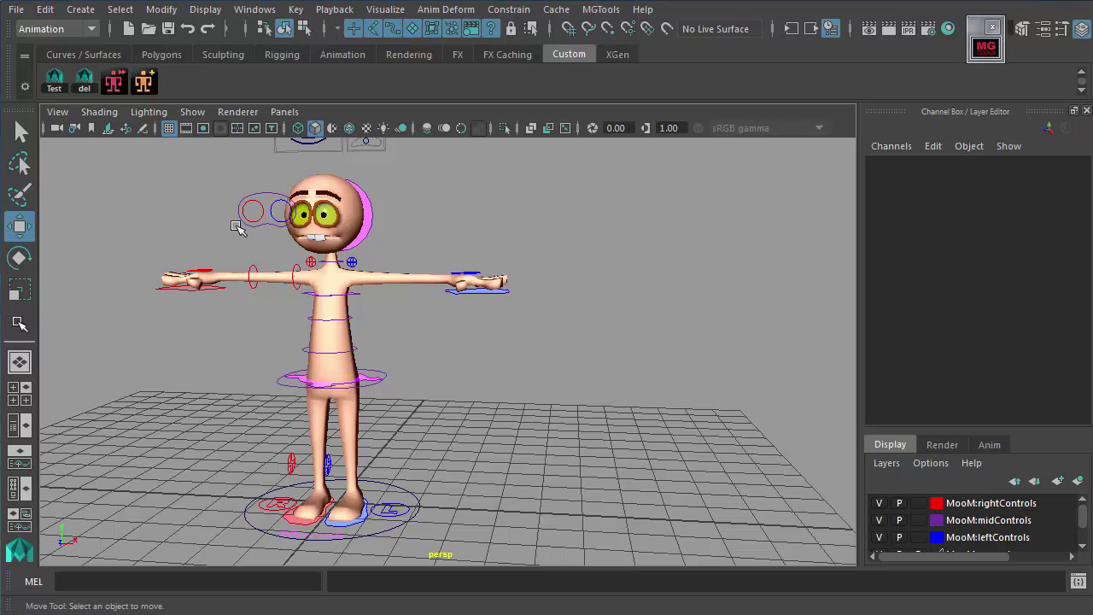
Step: Launch the MG-PickerStudio editor in designer mode and check its Picker menu
{"action": "left_click", "coordinate": [145, 85]}
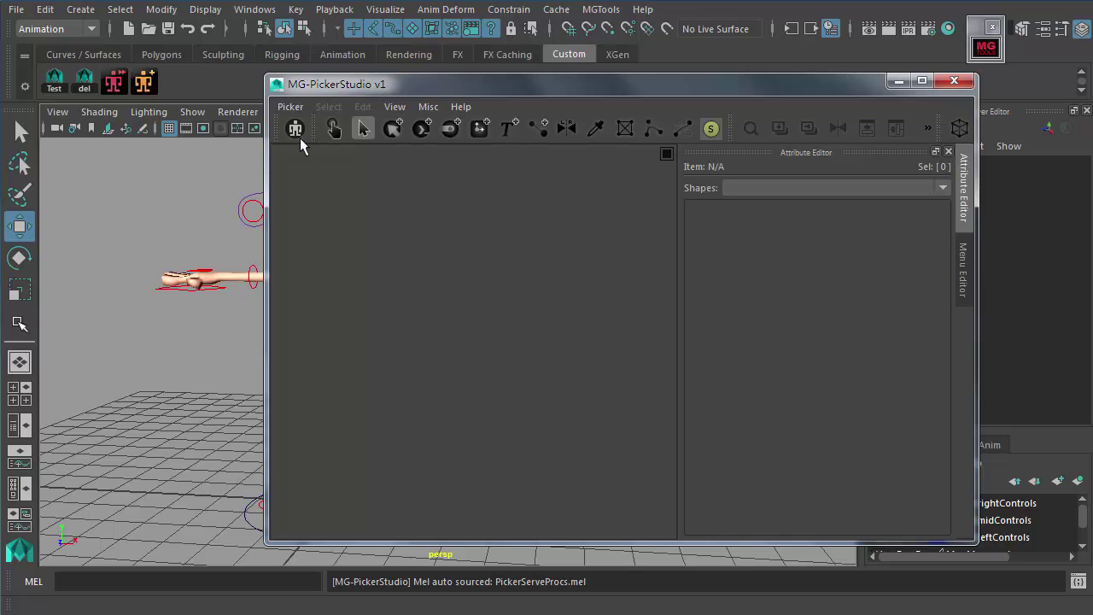
{"action": "left_click", "coordinate": [295, 107]}
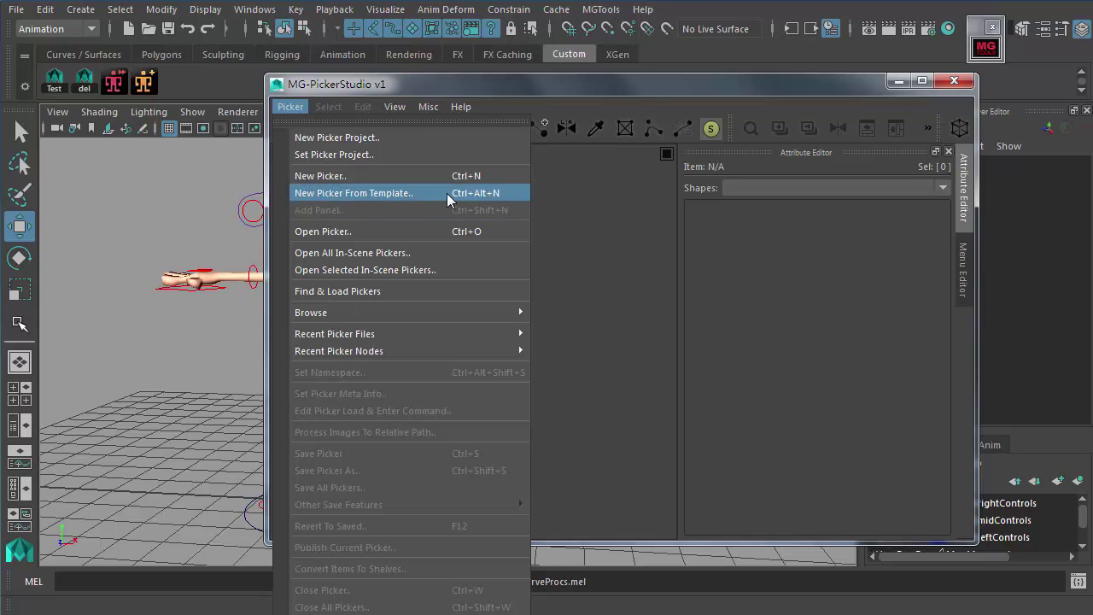
{"action": "left_click", "coordinate": [570, 244]}
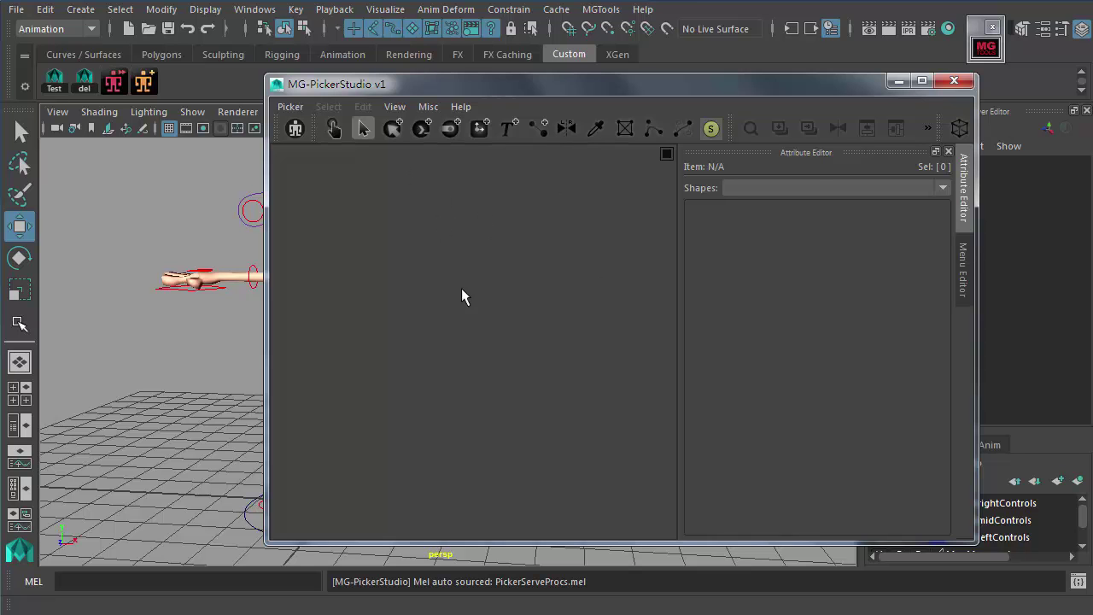
Step: Start a new picker with Ctrl+N and choose the Simple_Guy template
{"action": "key", "text": "ctrl+n"}
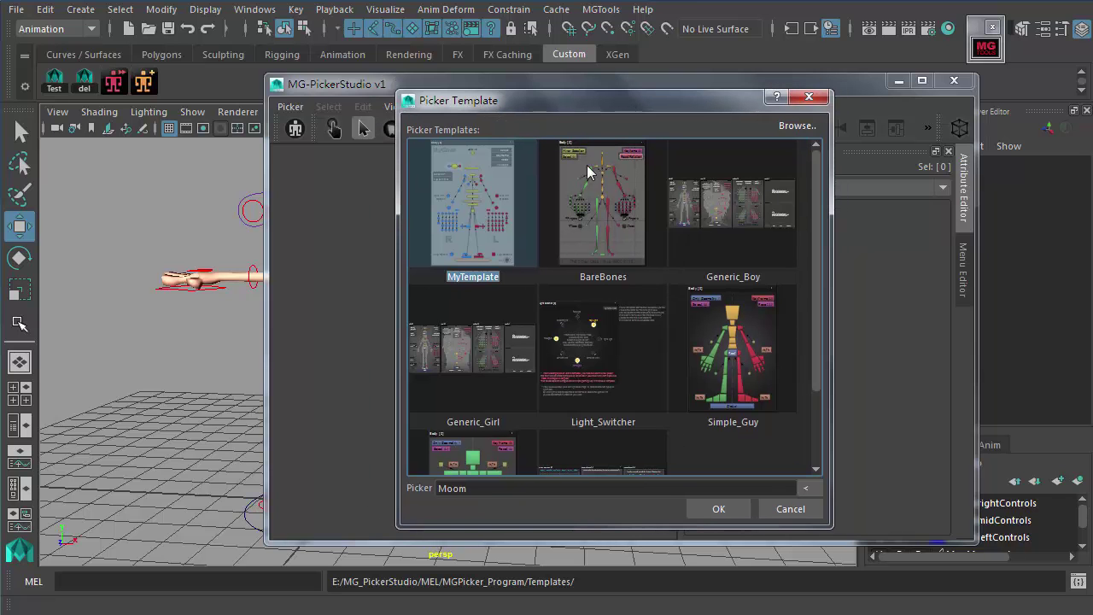
{"action": "scroll", "coordinate": [802, 349], "scroll_direction": "down", "scroll_amount": 3}
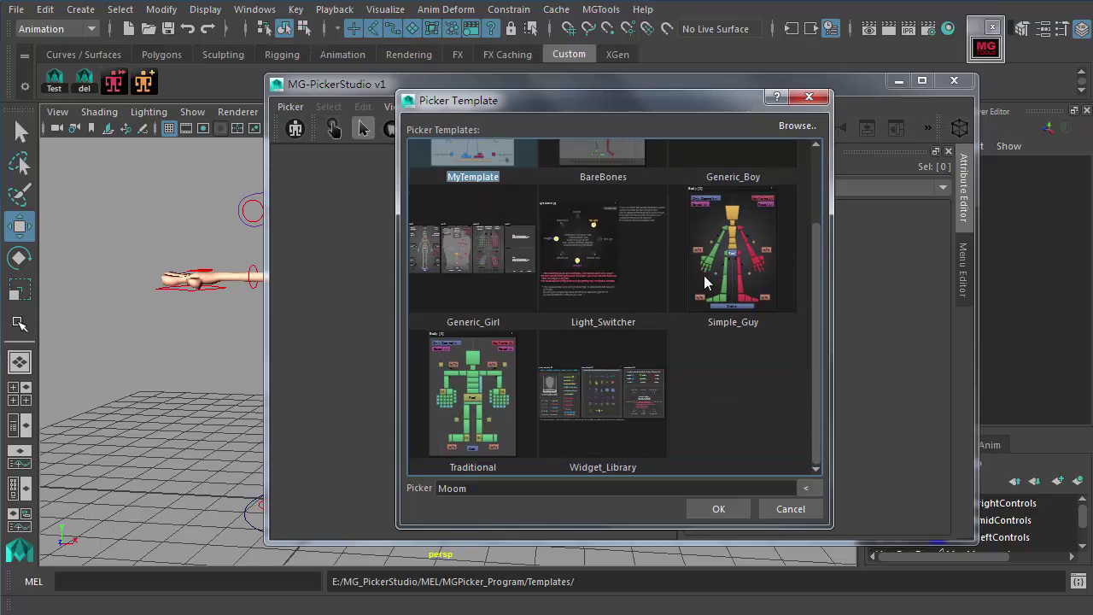
{"action": "left_click_drag", "start_coordinate": [822, 381], "coordinate": [823, 293]}
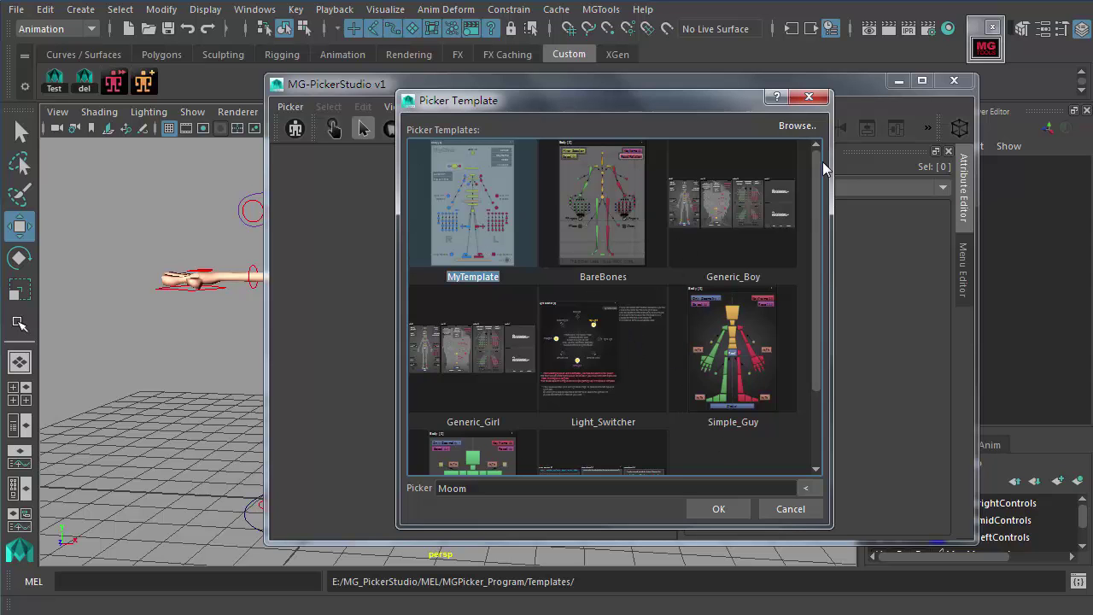
{"action": "scroll", "coordinate": [810, 352], "scroll_direction": "down", "scroll_amount": 3}
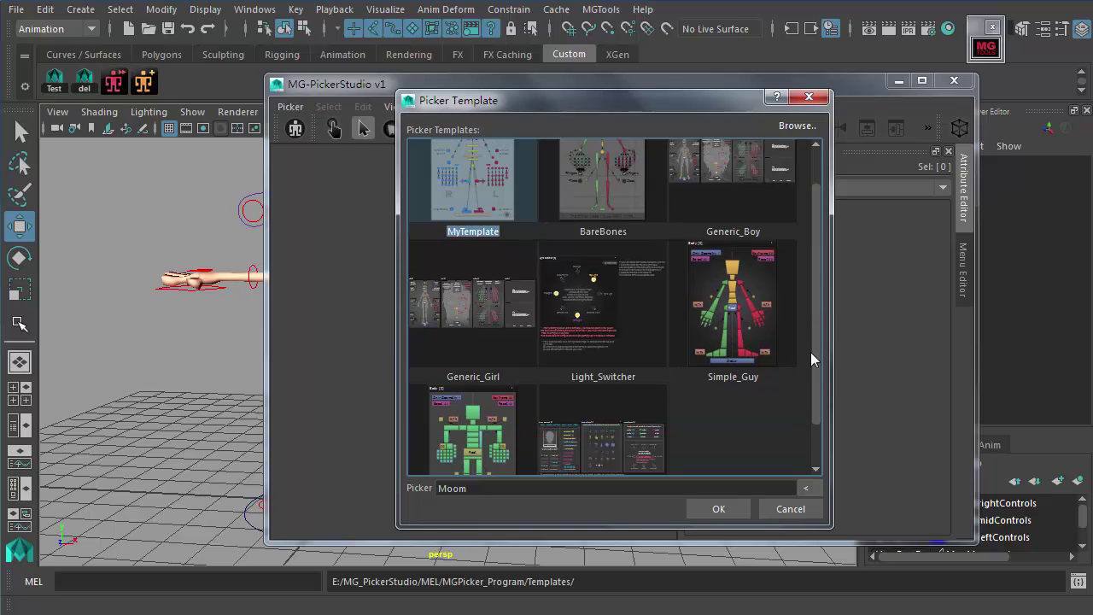
{"action": "right_click_drag", "start_coordinate": [202, 256], "coordinate": [27, 270], "text": "alt"}
{"action": "left_click_drag", "start_coordinate": [142, 283], "coordinate": [211, 264], "text": "alt"}
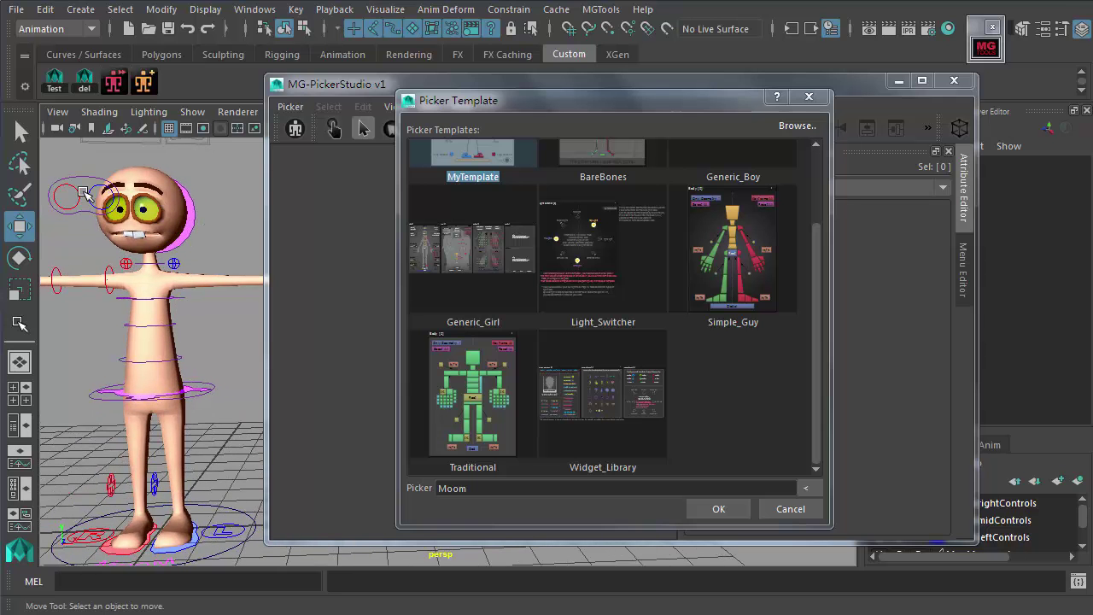
{"action": "left_click", "coordinate": [743, 263]}
{"action": "scroll", "coordinate": [770, 281], "scroll_direction": "up", "scroll_amount": 2}
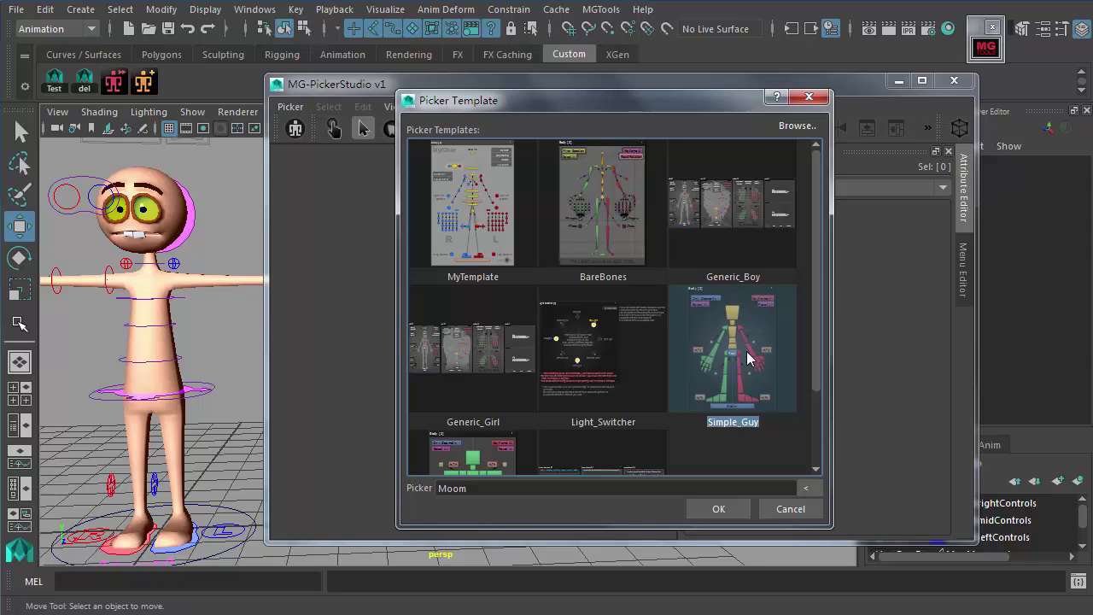
Step: Fill the picker name from the selected hip control and trim it to Moom
{"action": "double_click", "coordinate": [451, 488]}
{"action": "key", "text": "BackSpace"}
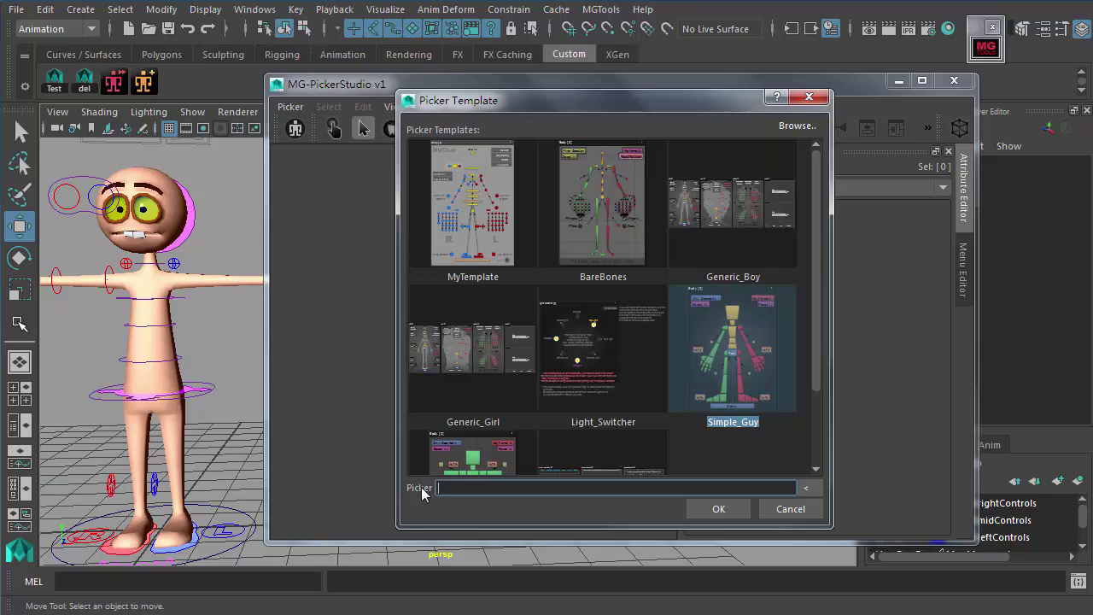
{"action": "left_click", "coordinate": [213, 387]}
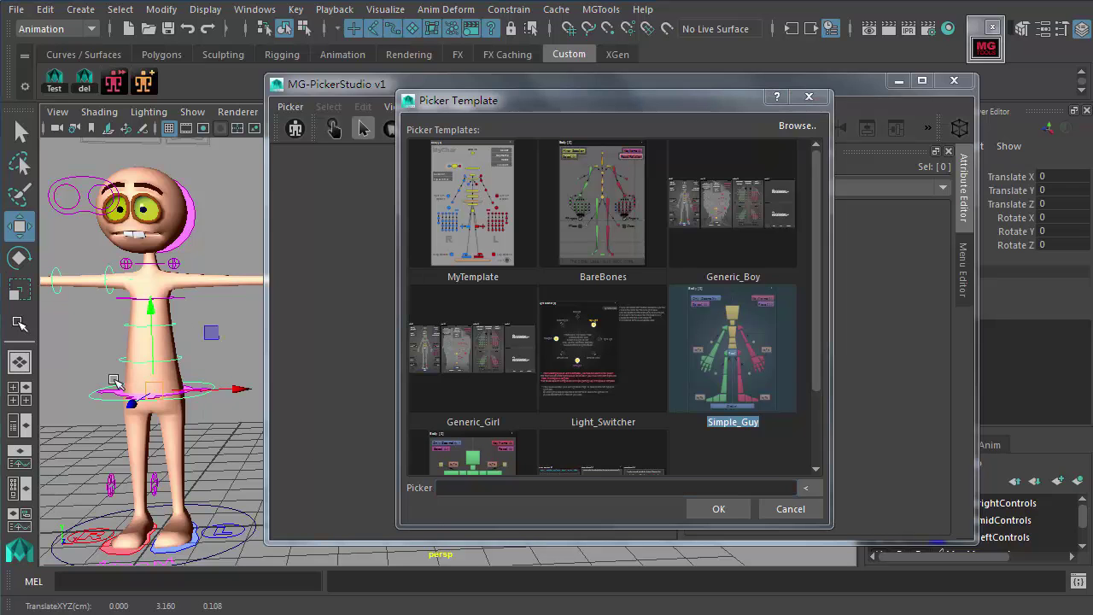
{"action": "left_click", "coordinate": [805, 488]}
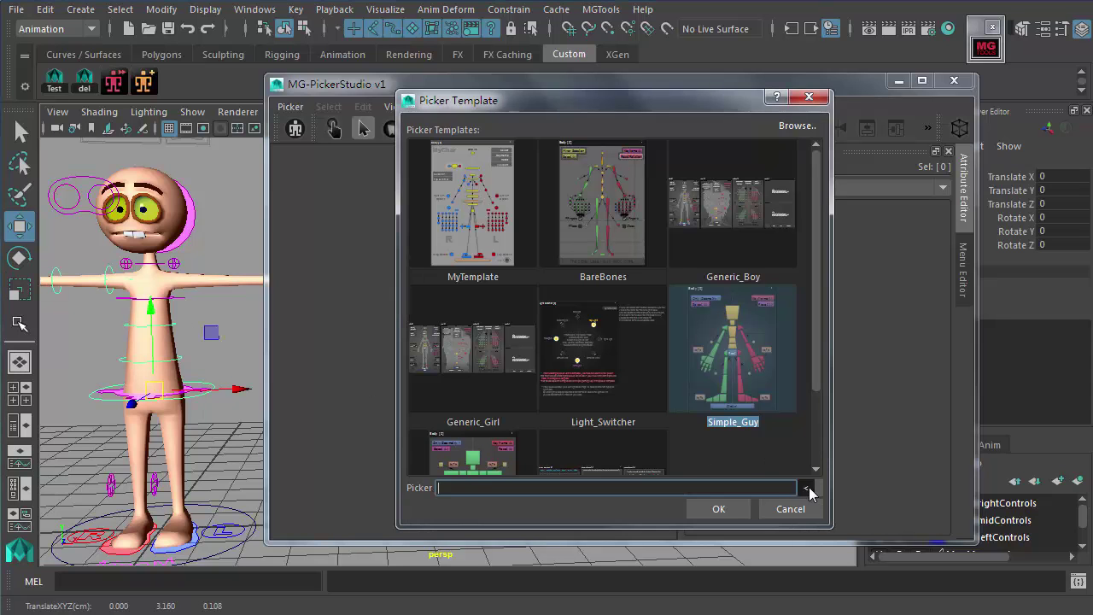
{"action": "left_click", "coordinate": [512, 488]}
{"action": "left_click_drag", "start_coordinate": [470, 488], "coordinate": [506, 489]}
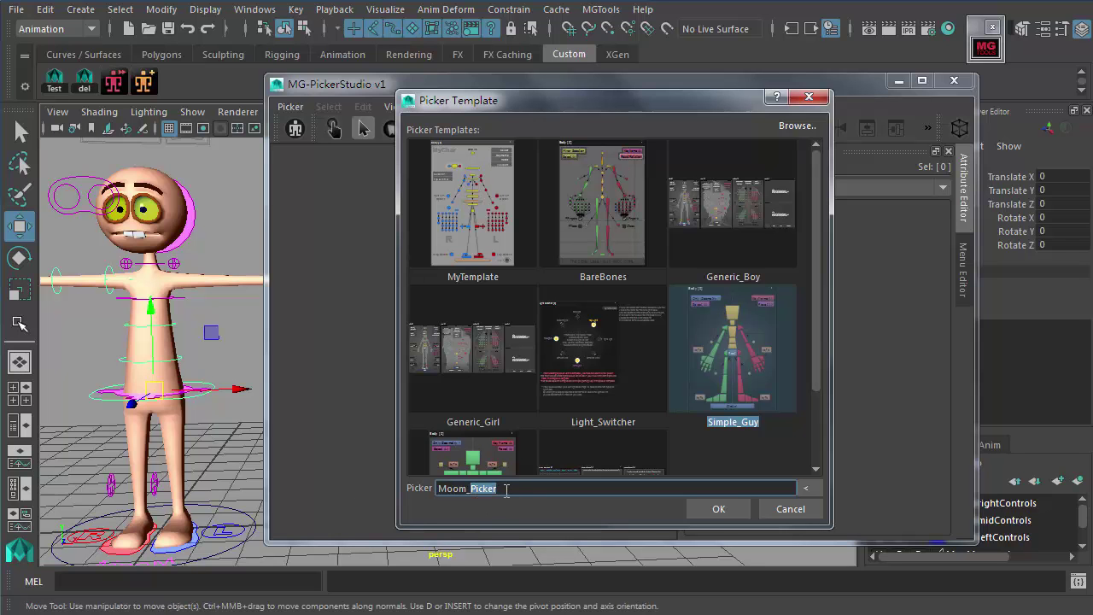
{"action": "key", "text": "BackSpace"}
Step: Confirm the Simple_Guy template picker, then save it under the name Moom
{"action": "left_click", "coordinate": [718, 511]}
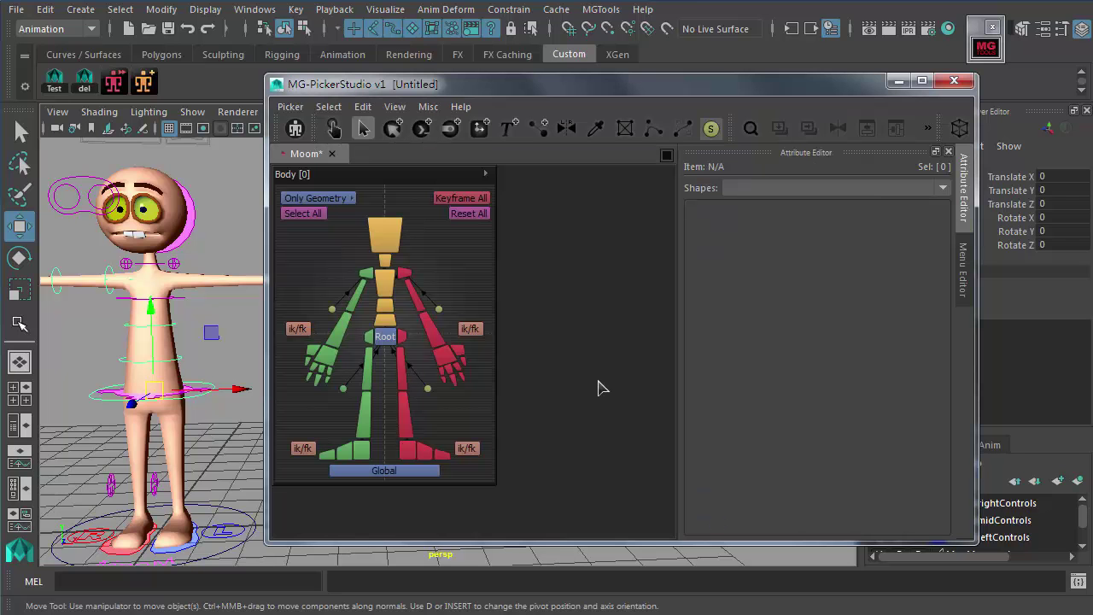
{"action": "left_click_drag", "start_coordinate": [506, 84], "coordinate": [602, 83]}
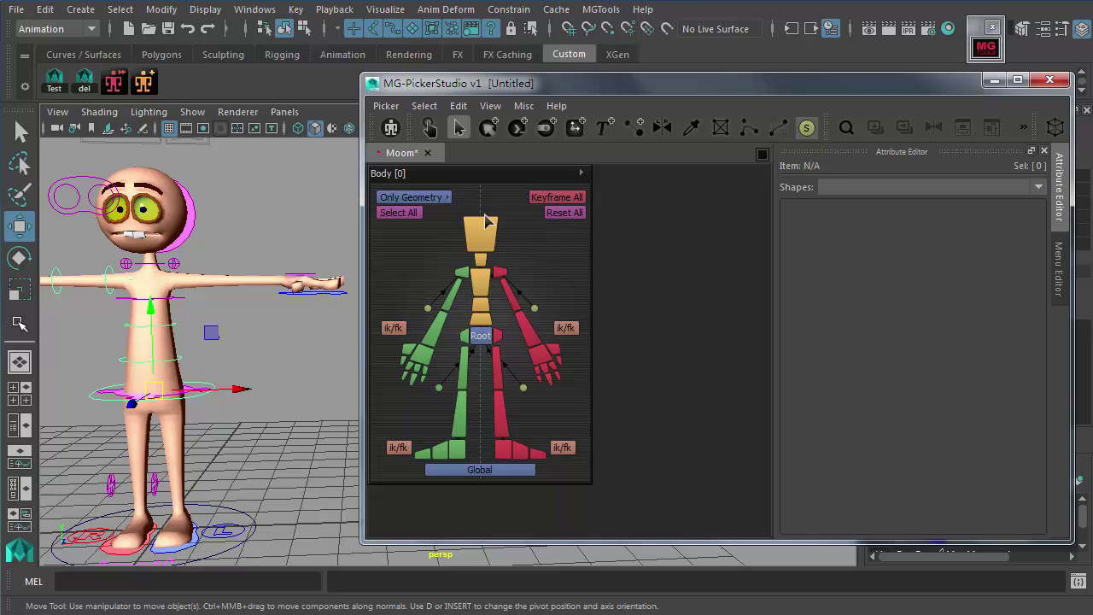
{"action": "key", "text": "ctrl+s"}
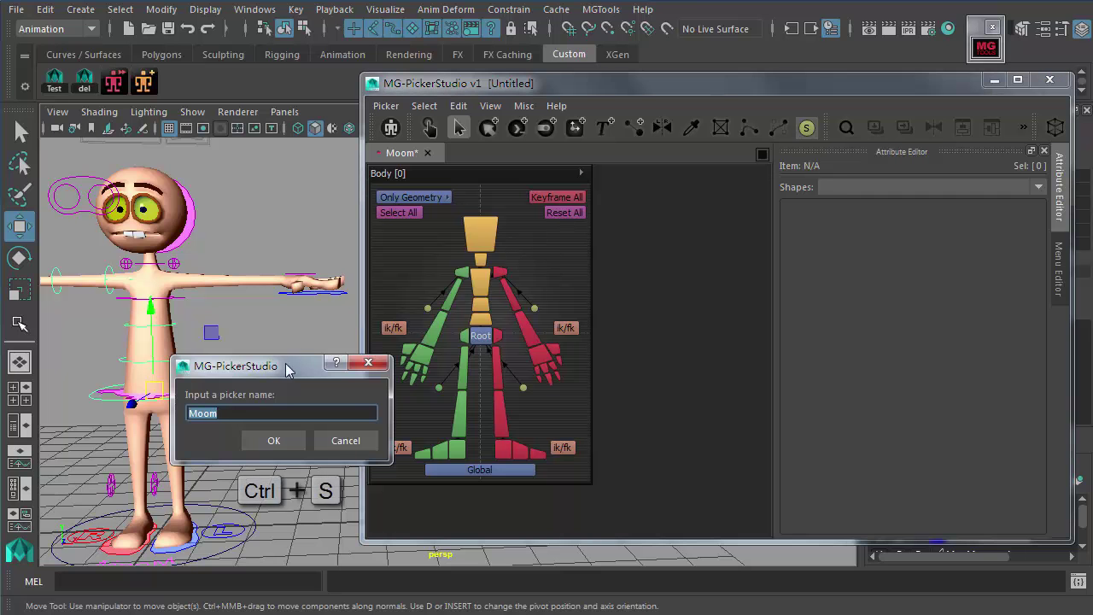
{"action": "left_click_drag", "start_coordinate": [287, 369], "coordinate": [495, 310]}
{"action": "left_click", "coordinate": [439, 353]}
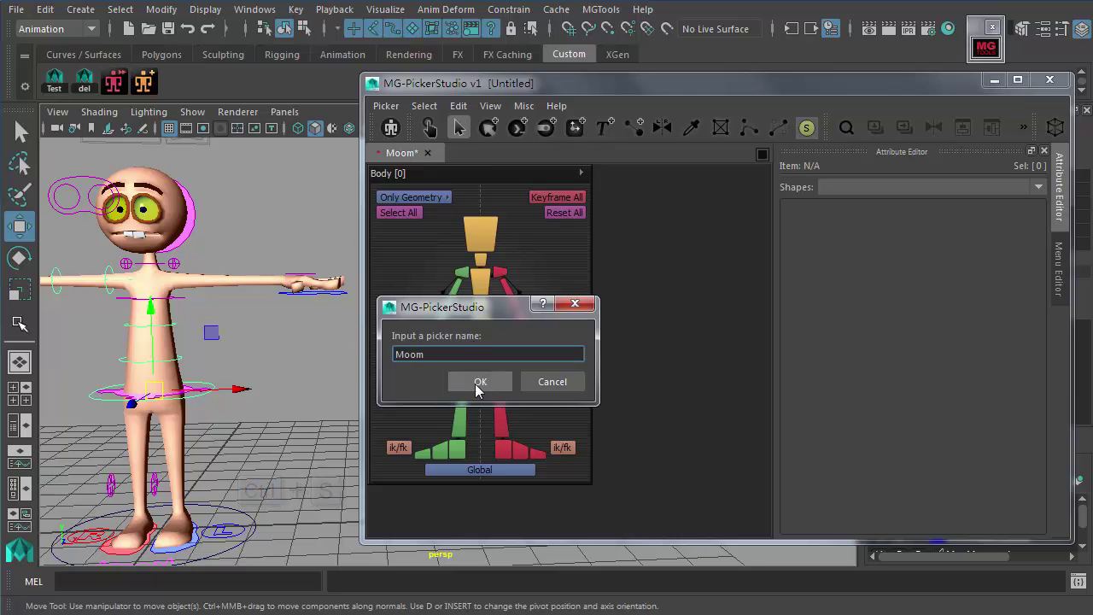
{"action": "left_click_drag", "start_coordinate": [439, 354], "coordinate": [395, 354]}
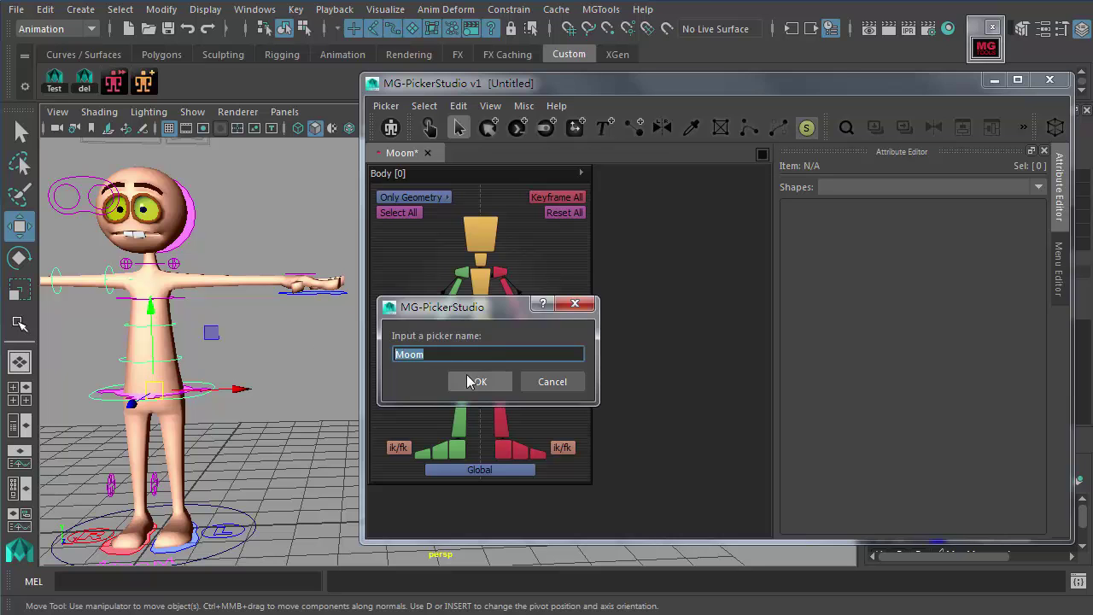
{"action": "left_click", "coordinate": [478, 381]}
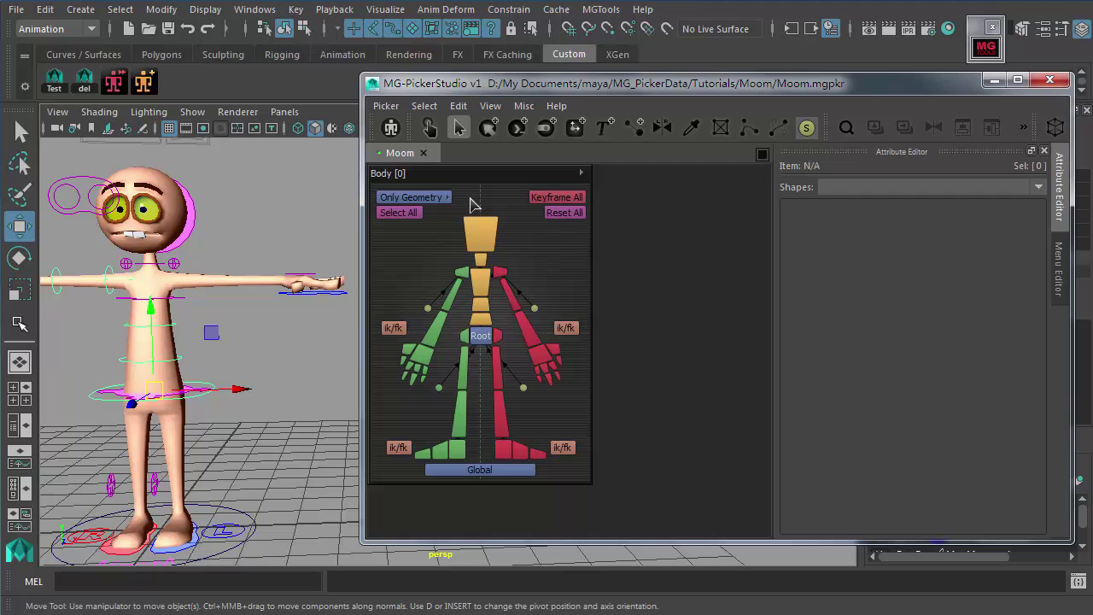
Step: Bring up the Set Namespace prompt from the picker file commands
{"action": "left_click", "coordinate": [386, 105]}
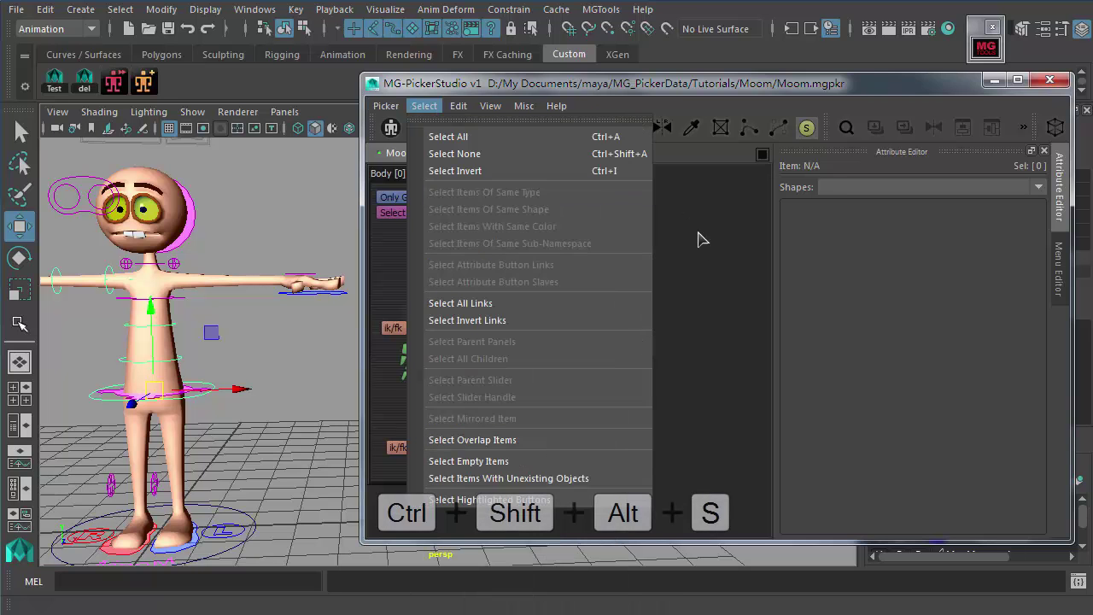
{"action": "left_click", "coordinate": [695, 237]}
{"action": "left_click", "coordinate": [383, 106]}
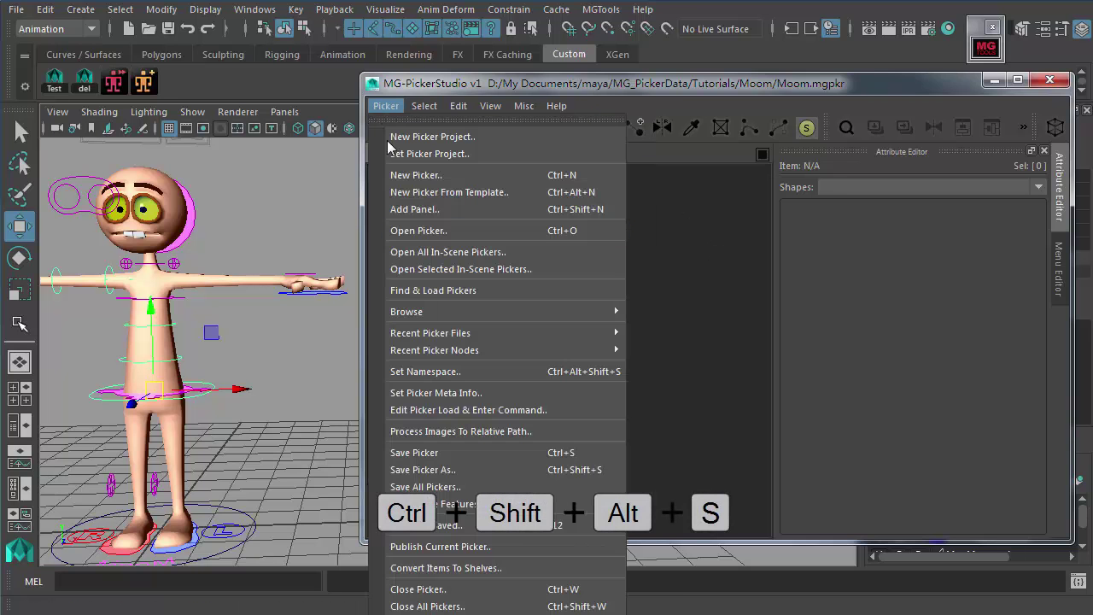
{"action": "left_click", "coordinate": [468, 372]}
{"action": "left_click_drag", "start_coordinate": [321, 395], "coordinate": [439, 370]}
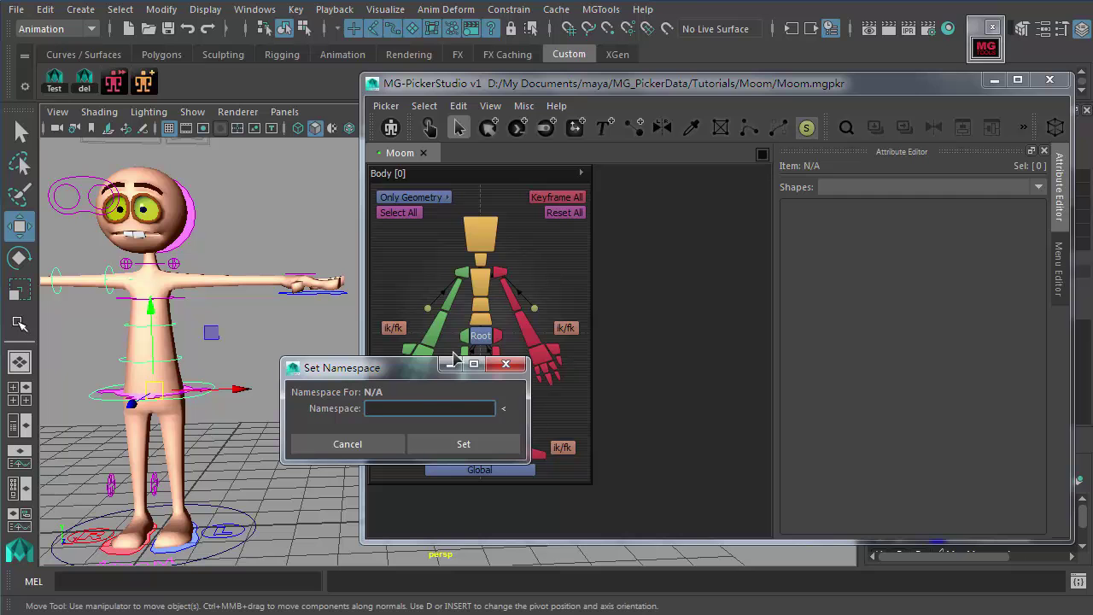
{"action": "left_click_drag", "start_coordinate": [393, 357], "coordinate": [388, 337]}
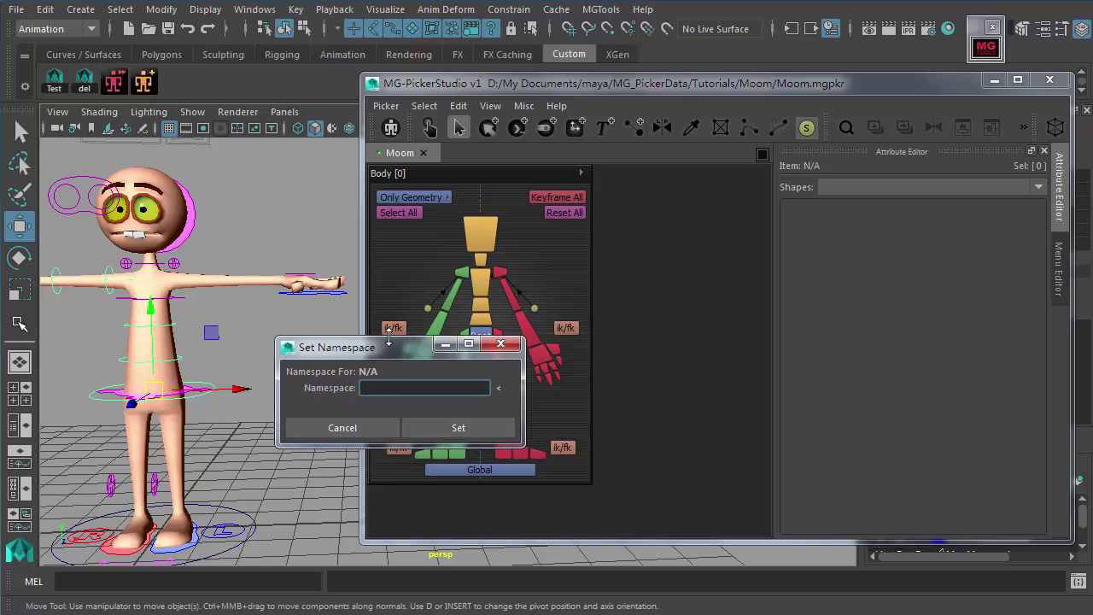
Step: Fill the namespace as MooM from the selected hip control, apply it, and save
{"action": "left_click", "coordinate": [234, 375]}
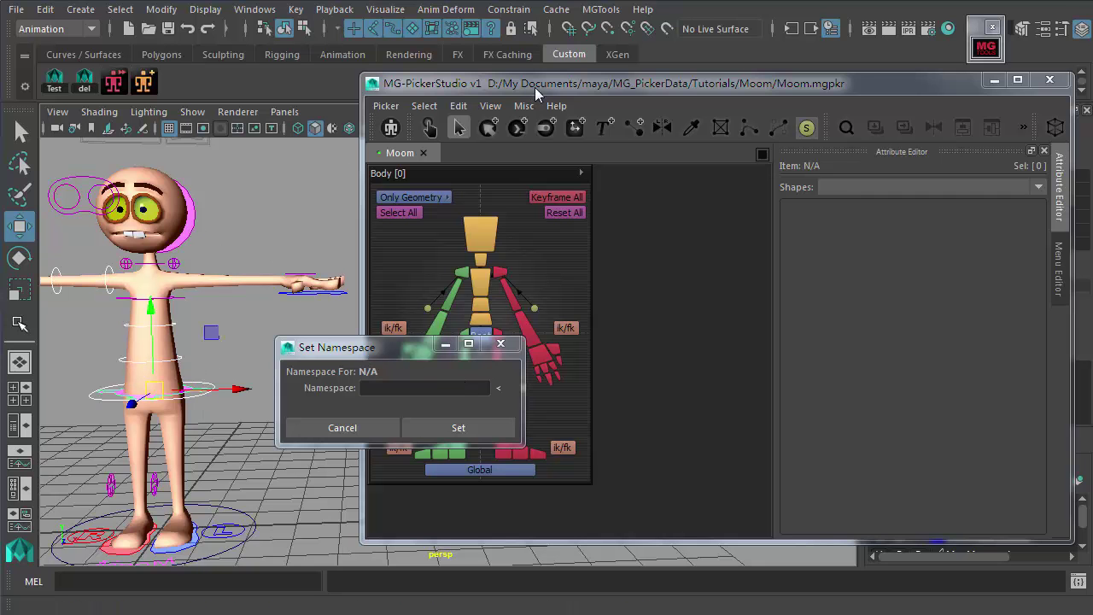
{"action": "left_click_drag", "start_coordinate": [530, 85], "coordinate": [593, 244]}
{"action": "left_click_drag", "start_coordinate": [709, 242], "coordinate": [649, 108]}
{"action": "left_click_drag", "start_coordinate": [392, 346], "coordinate": [398, 229]}
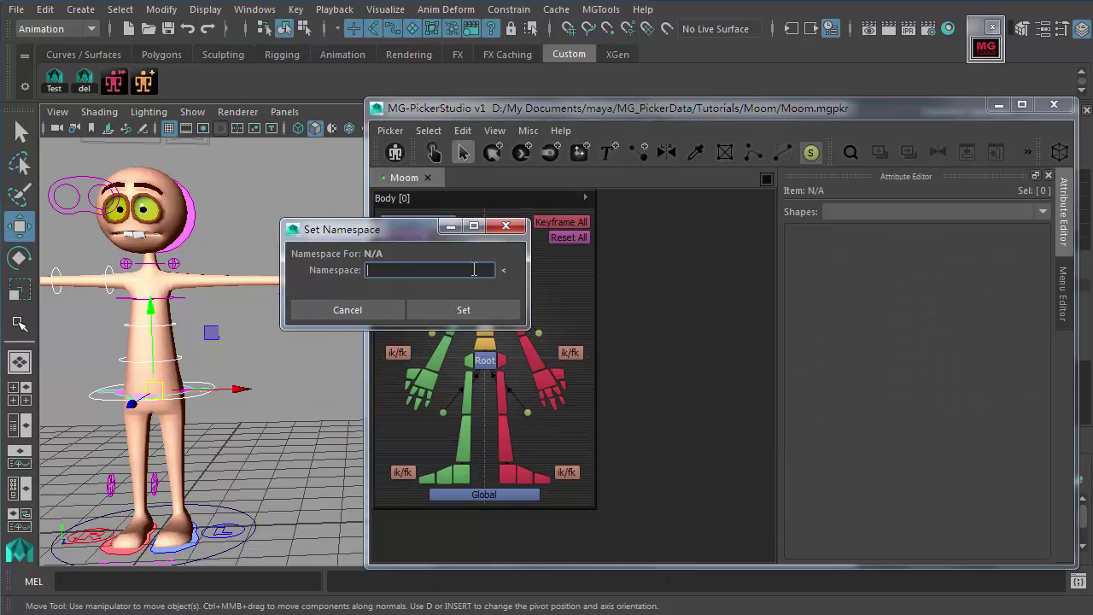
{"action": "left_click", "coordinate": [504, 271]}
{"action": "double_click", "coordinate": [410, 271]}
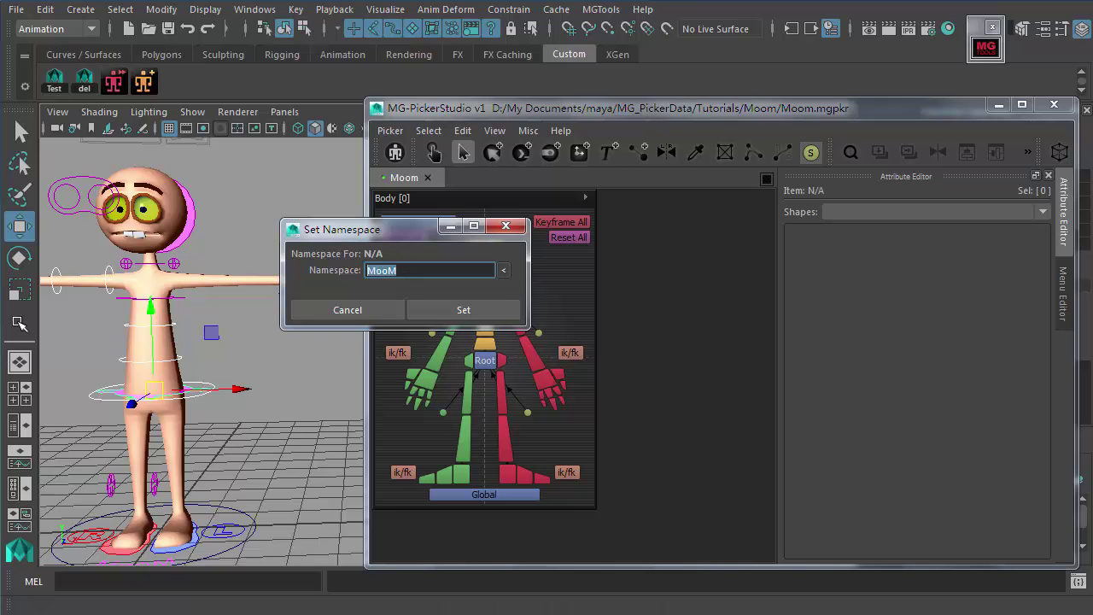
{"action": "left_click", "coordinate": [472, 309]}
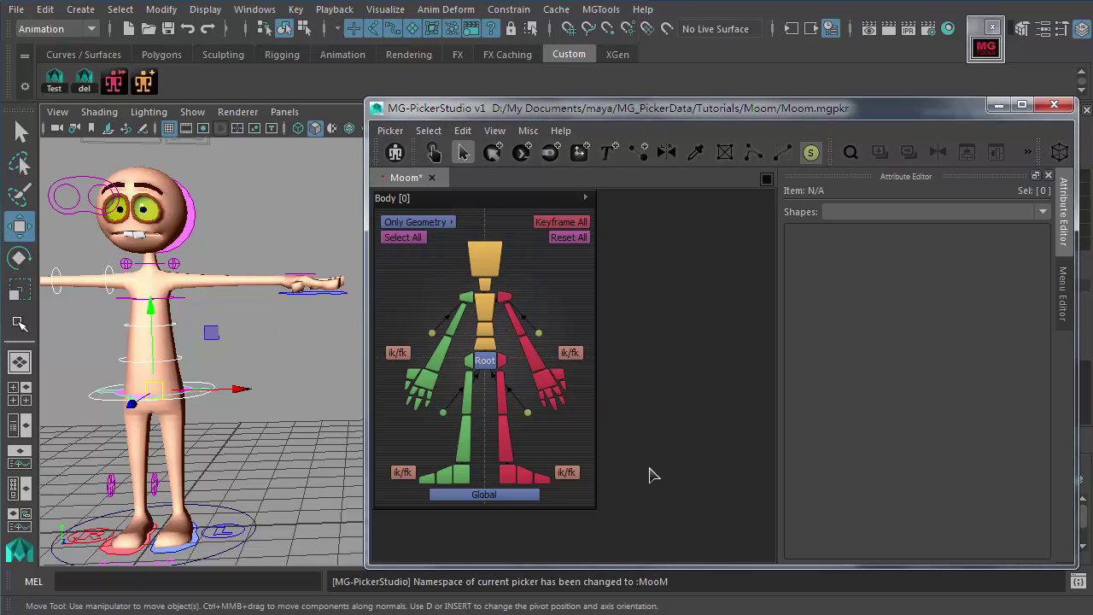
{"action": "key", "text": "ctrl+s"}
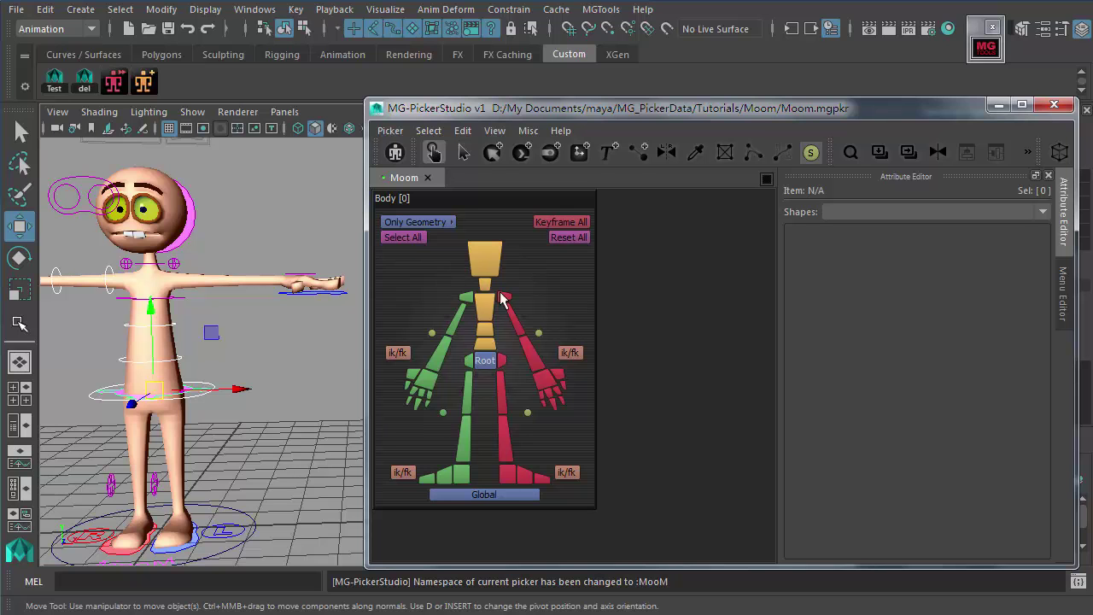
Step: Deselect the rig and toggle the picker between edit and pick (Preview) modes
{"action": "left_click", "coordinate": [520, 260]}
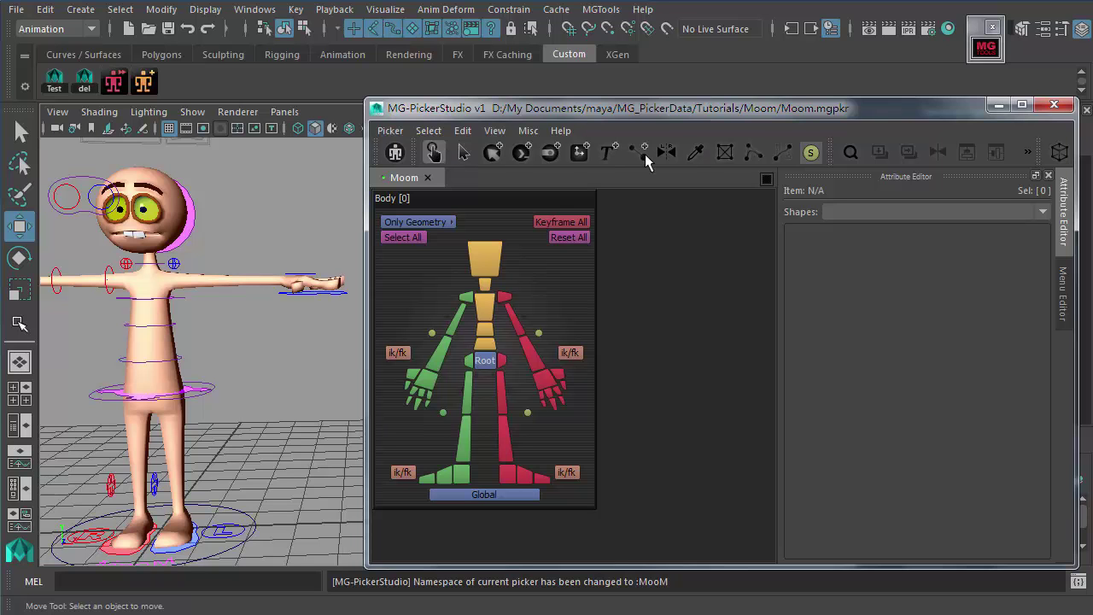
{"action": "left_click", "coordinate": [434, 154]}
{"action": "mouse_move", "coordinate": [478, 198]}
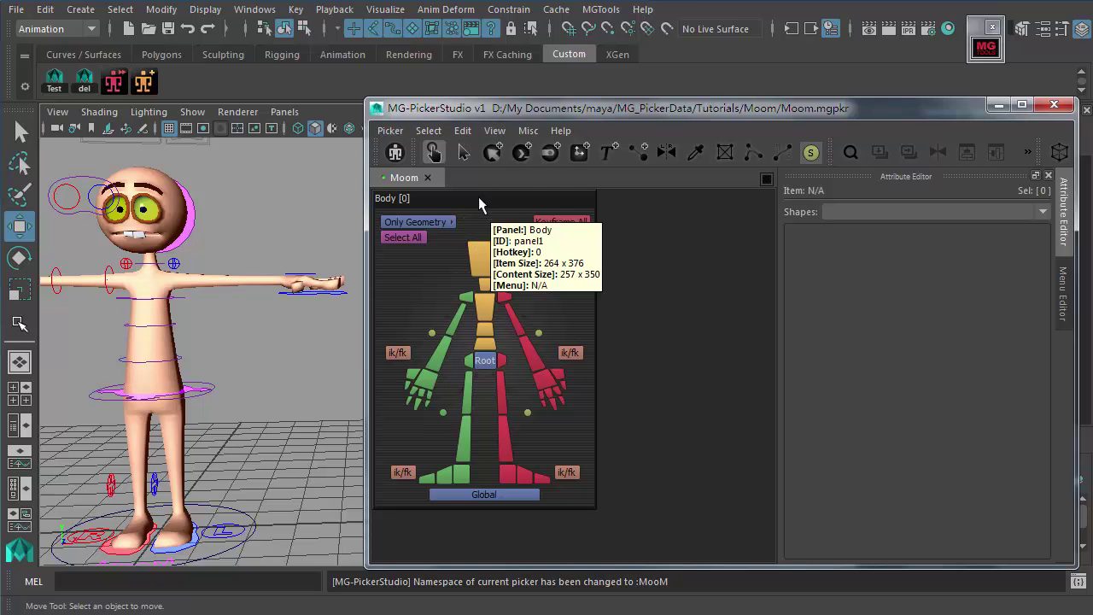
{"action": "left_click", "coordinate": [465, 152]}
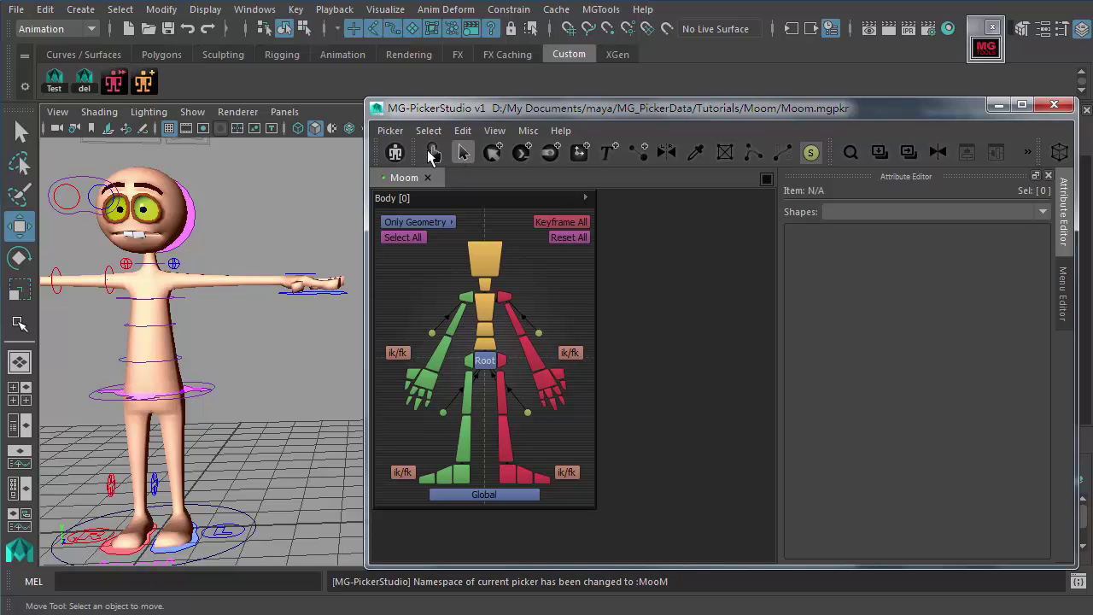
{"action": "left_click", "coordinate": [433, 153]}
Step: In edit mode, select the head button and view its right-click add-item options
{"action": "left_click", "coordinate": [463, 153]}
{"action": "left_click", "coordinate": [494, 266]}
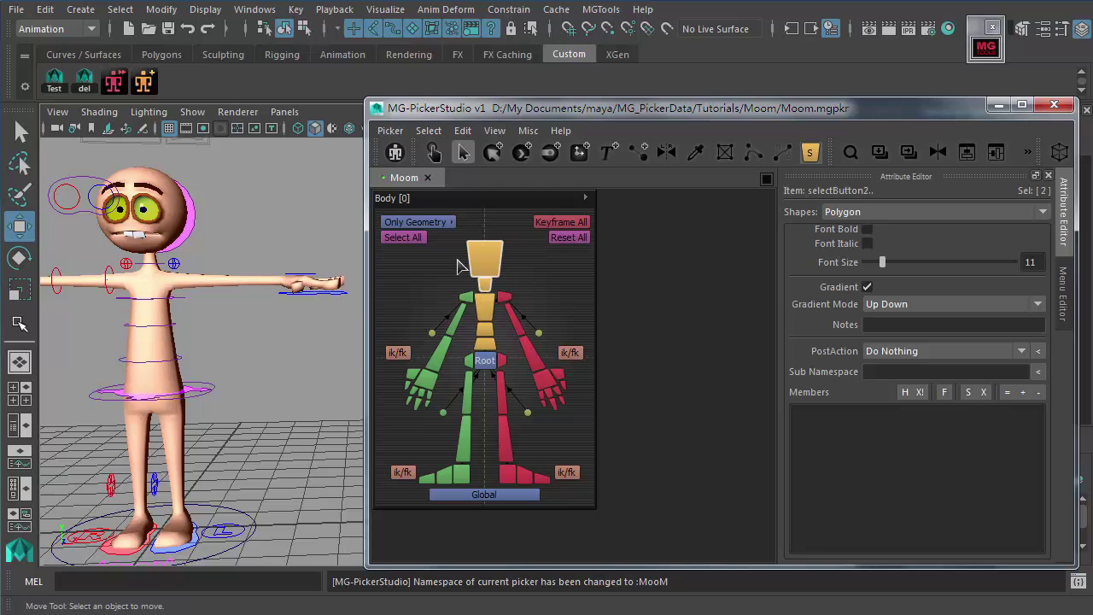
{"action": "left_click", "coordinate": [509, 295], "text": "shift"}
{"action": "left_click", "coordinate": [520, 284]}
{"action": "left_click", "coordinate": [501, 288]}
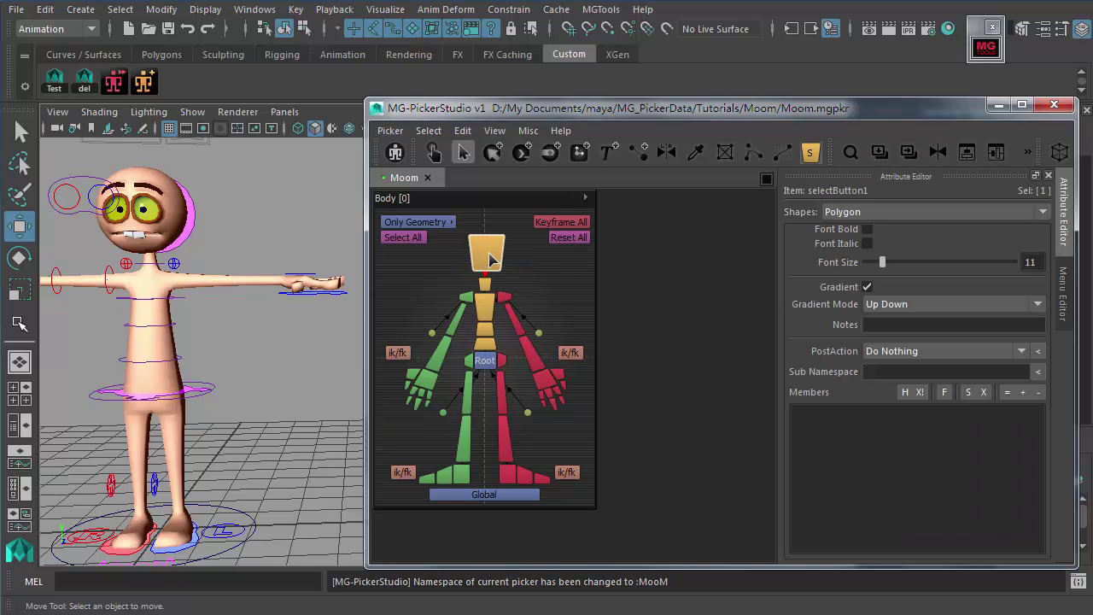
{"action": "right_click", "coordinate": [492, 258]}
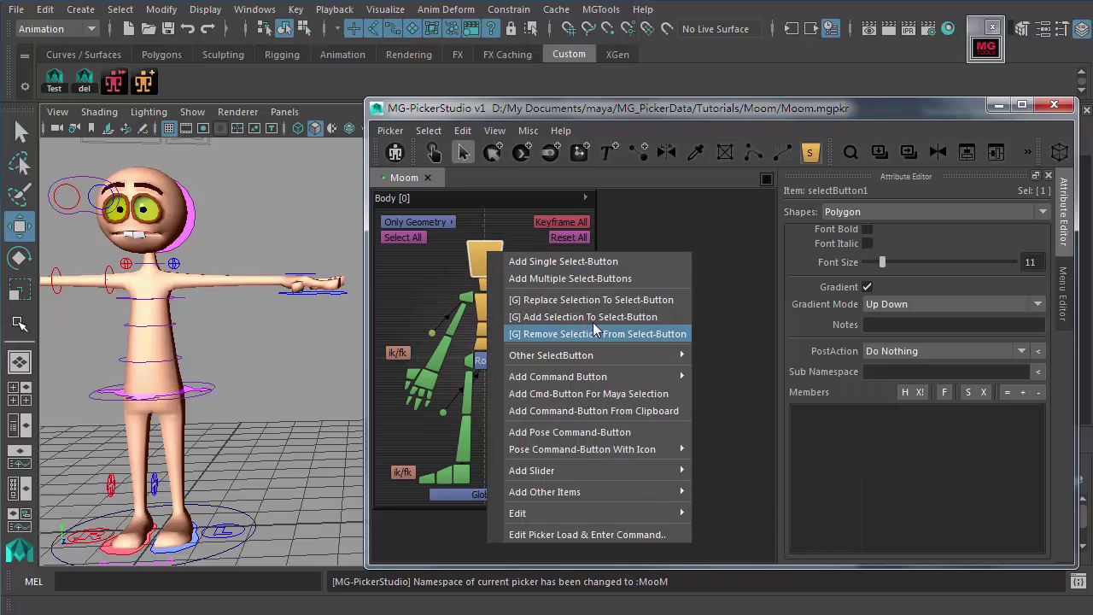
{"action": "left_click", "coordinate": [670, 243]}
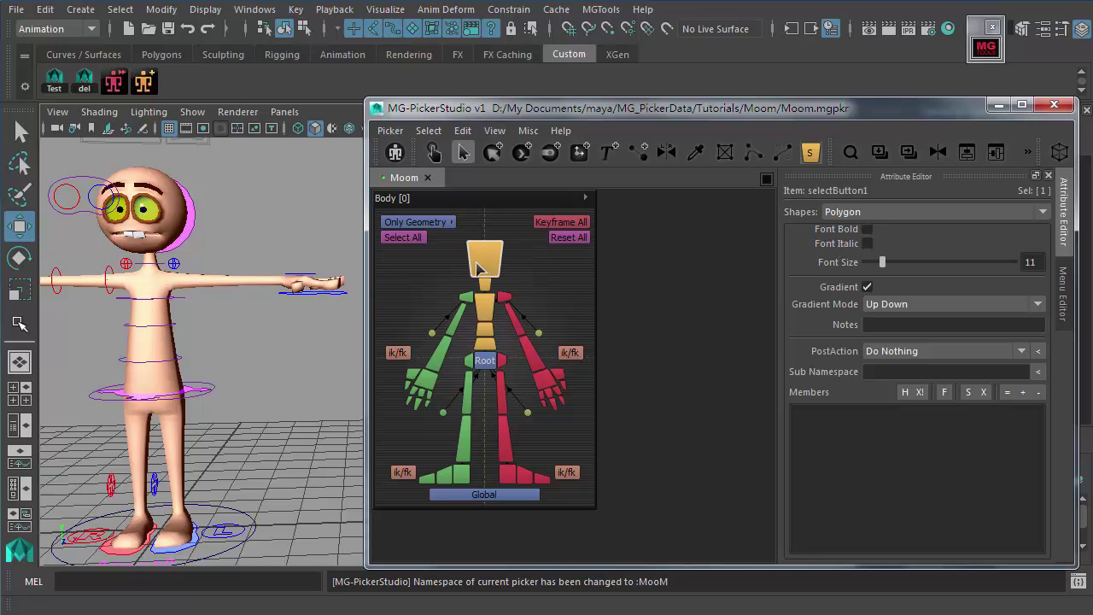
Step: Switch modes and test that the head button selects the head control
{"action": "left_click", "coordinate": [434, 155]}
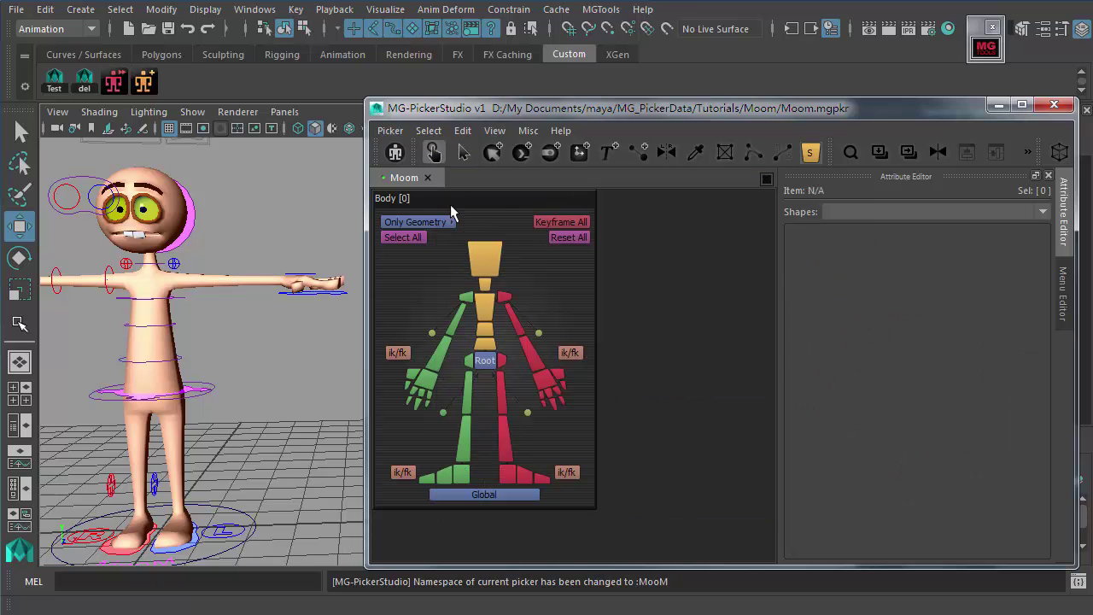
{"action": "left_click", "coordinate": [489, 283]}
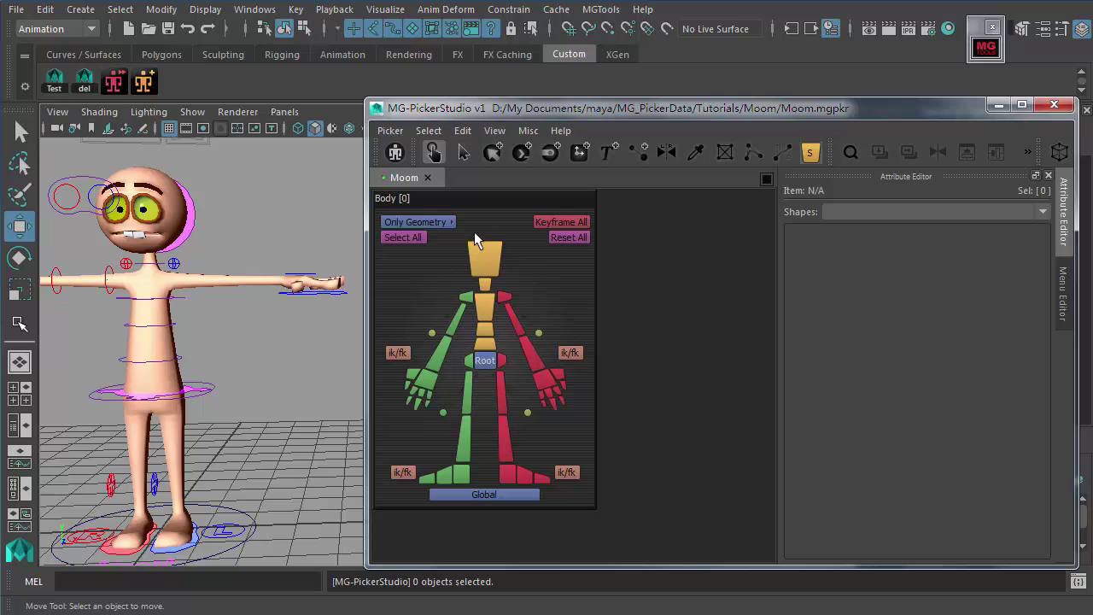
{"action": "left_click", "coordinate": [433, 152]}
{"action": "left_click", "coordinate": [462, 156]}
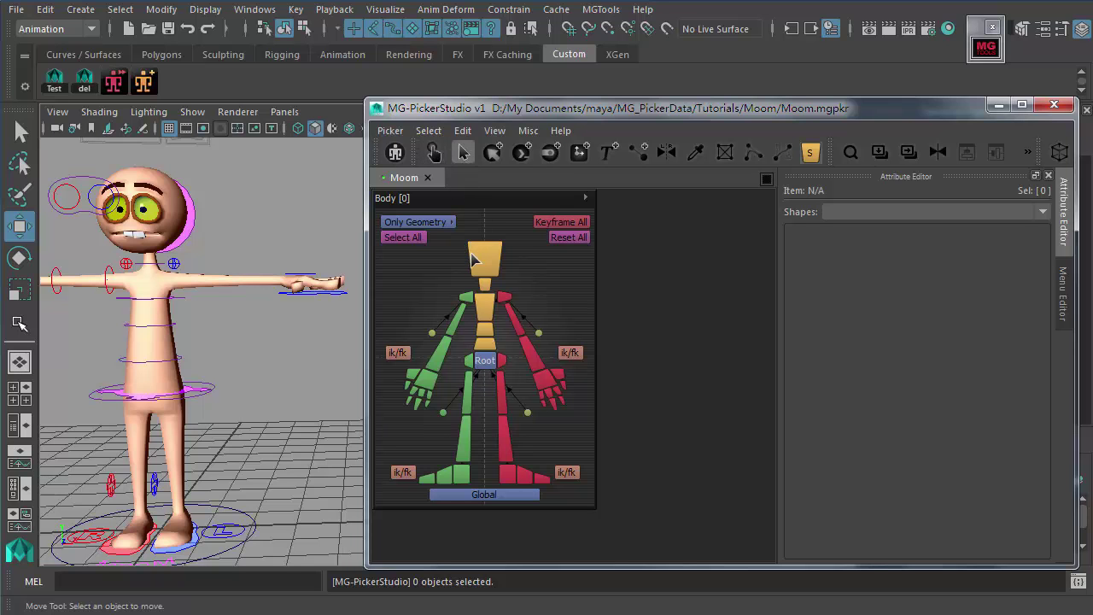
{"action": "left_click", "coordinate": [475, 261]}
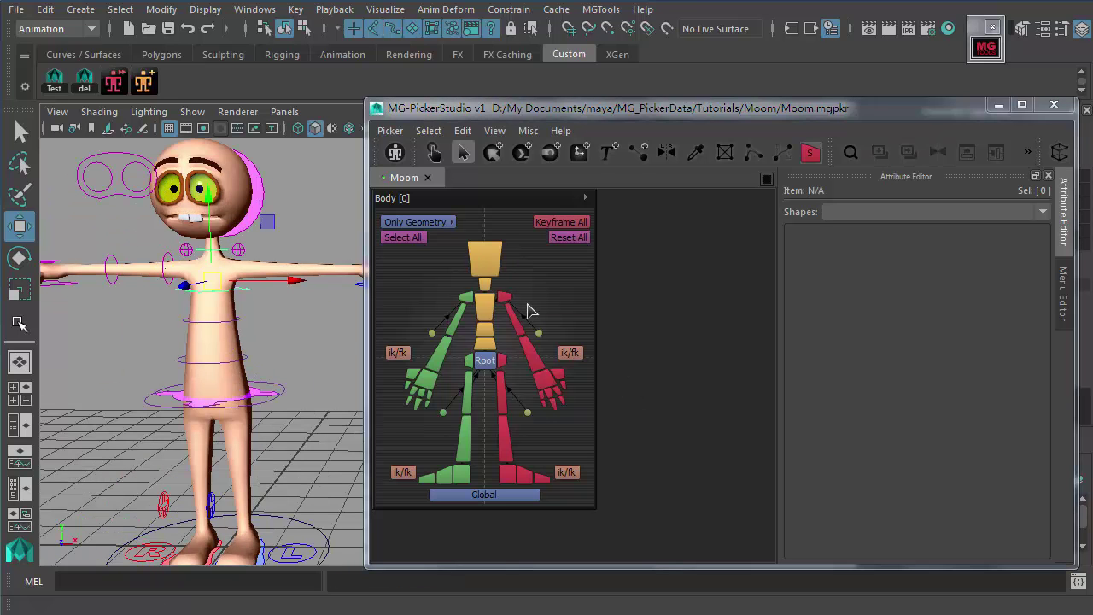
Step: Try the upper-arm, chest and right-foot buttons, then clear the picker selection
{"action": "left_click", "coordinate": [515, 317]}
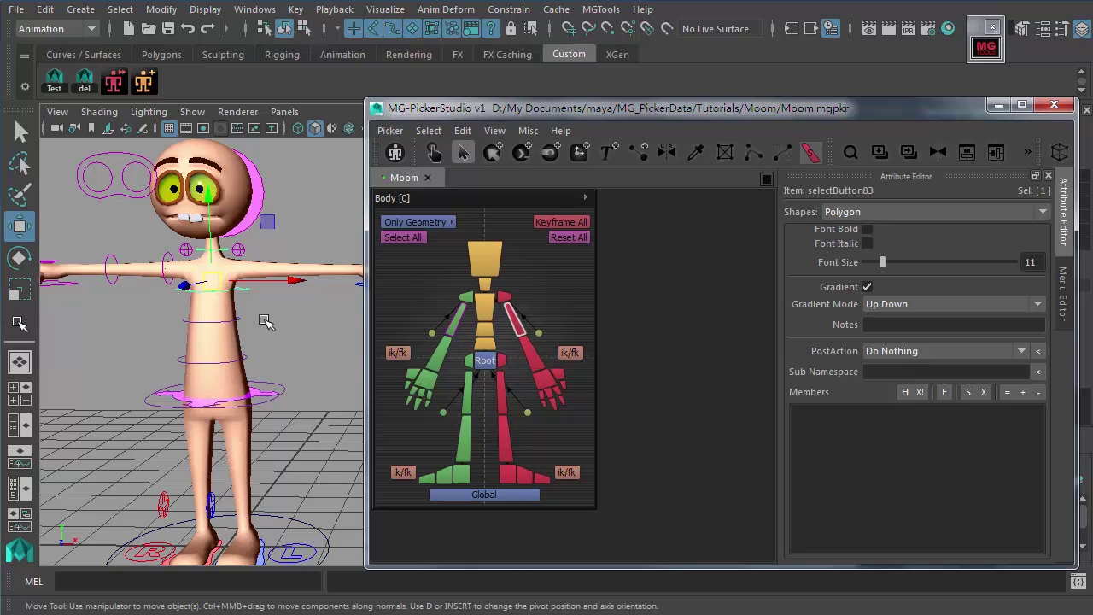
{"action": "left_click", "coordinate": [283, 323]}
{"action": "left_click", "coordinate": [240, 289]}
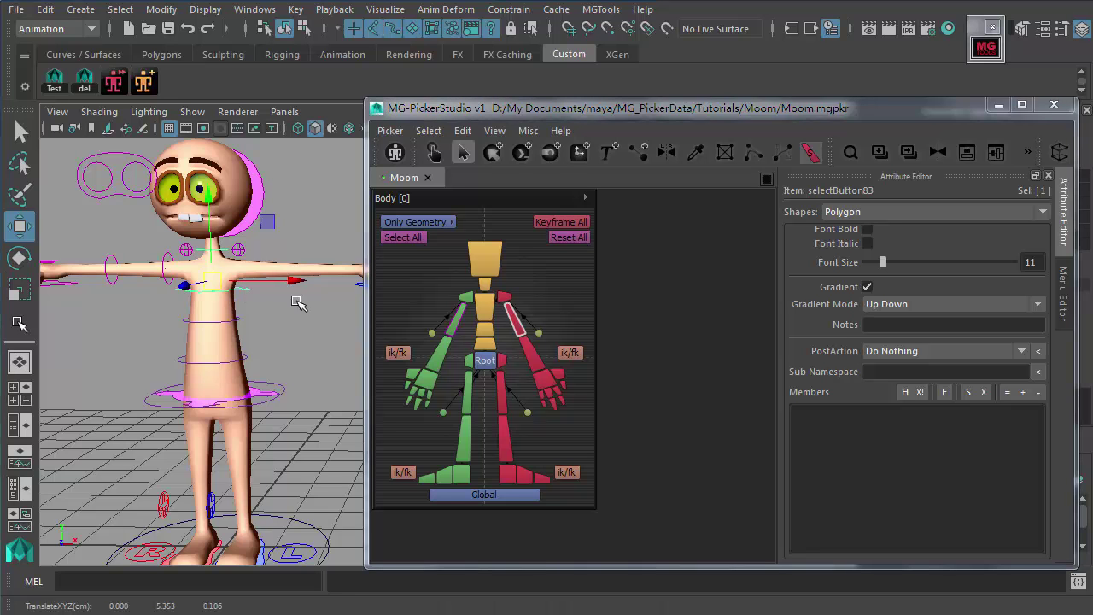
{"action": "scroll", "coordinate": [239, 292], "scroll_direction": "down", "scroll_amount": 3}
{"action": "scroll", "coordinate": [236, 294], "scroll_direction": "up", "scroll_amount": 1}
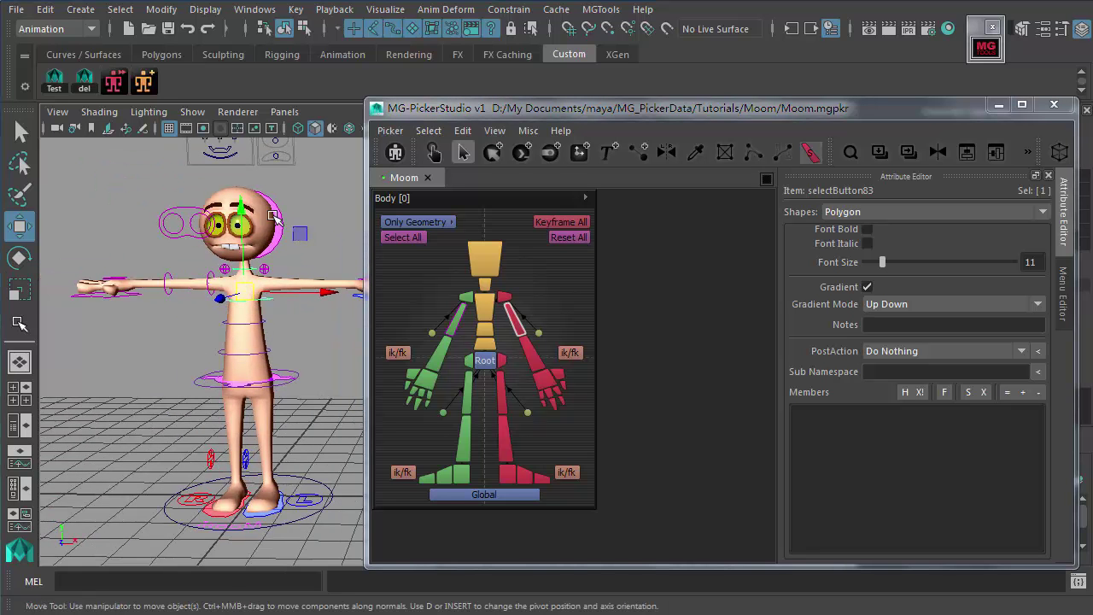
{"action": "left_click", "coordinate": [551, 289]}
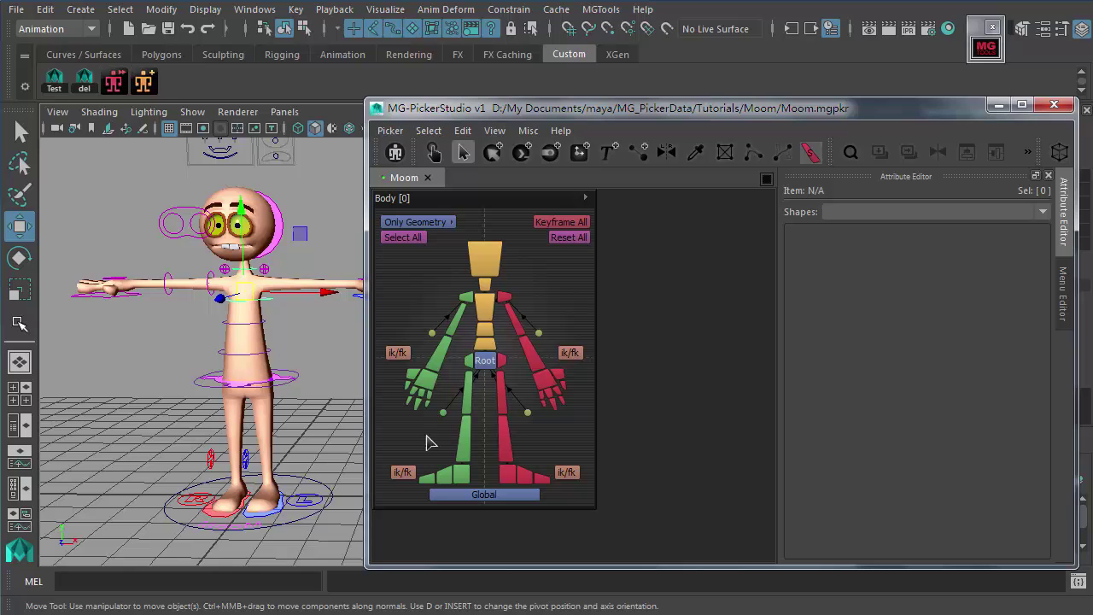
{"action": "scroll", "coordinate": [184, 408], "scroll_direction": "up", "scroll_amount": 3}
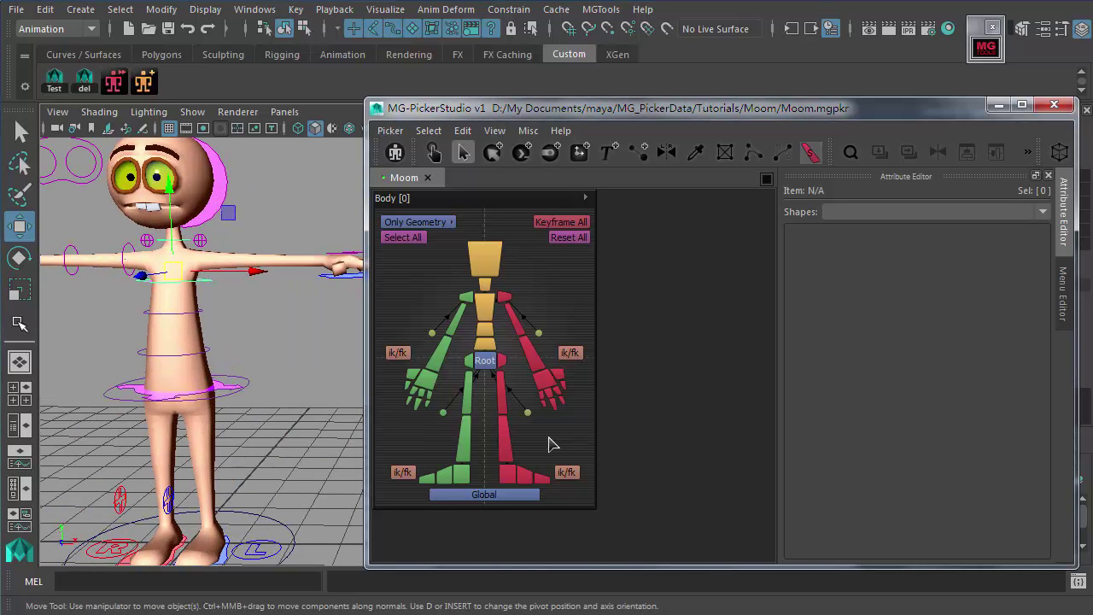
{"action": "left_click_drag", "start_coordinate": [539, 466], "coordinate": [525, 494]}
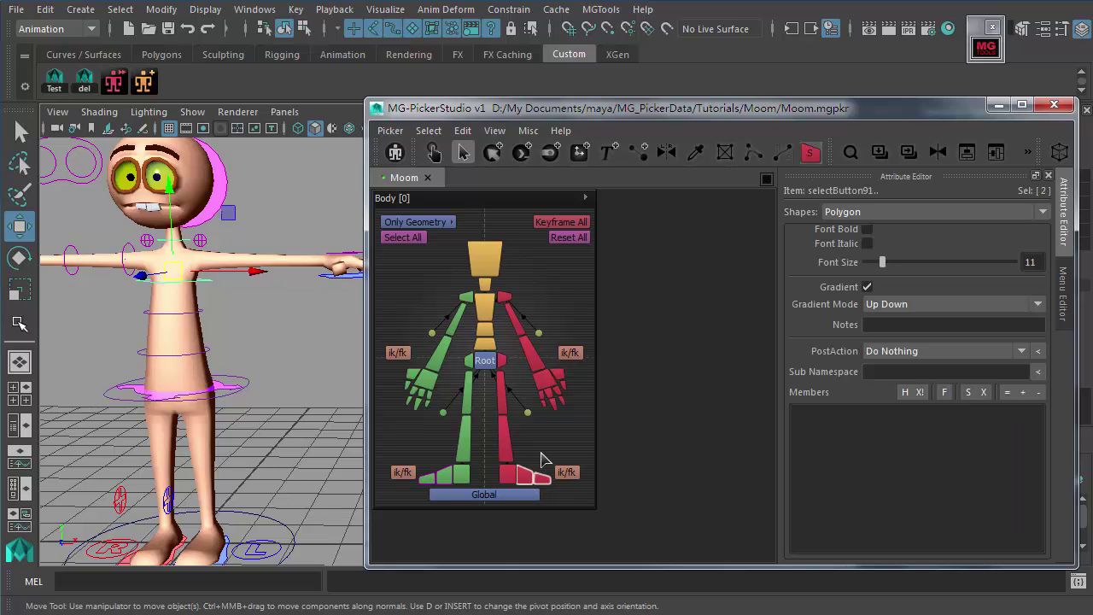
{"action": "left_click", "coordinate": [567, 451]}
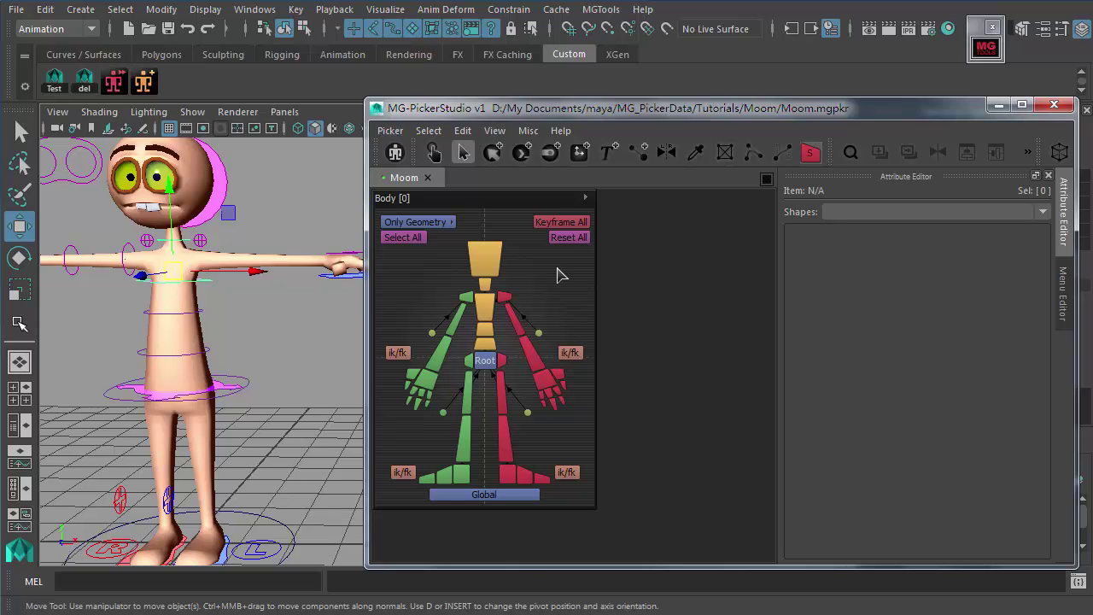
{"action": "left_click", "coordinate": [550, 327]}
{"action": "left_click", "coordinate": [561, 324]}
Step: Select the right ik/fk button repeatedly to read its placeholder MEL command
{"action": "left_click", "coordinate": [572, 350]}
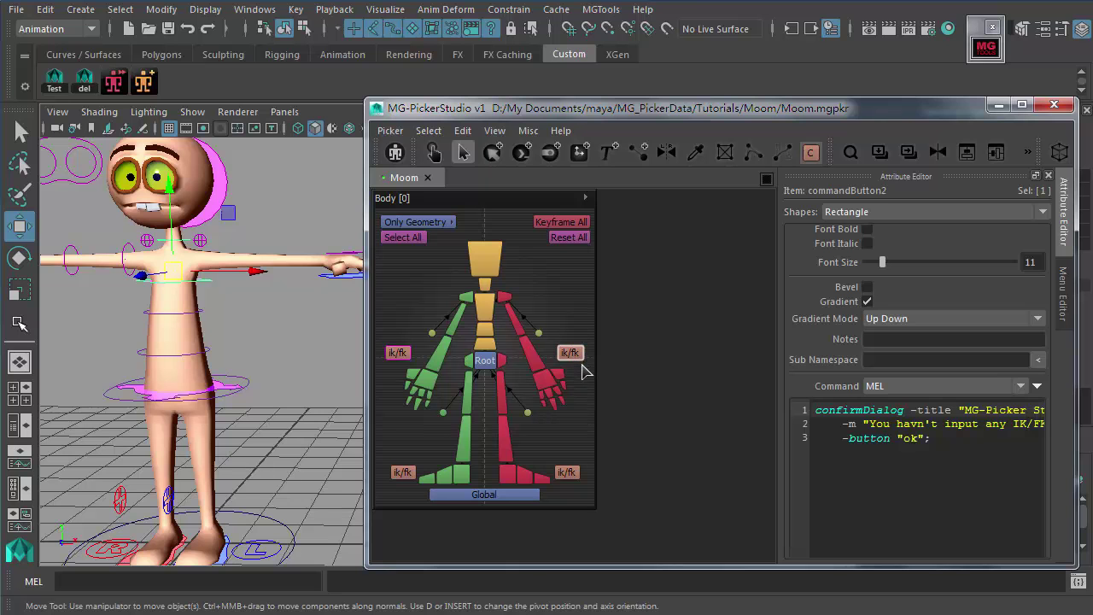
{"action": "left_click", "coordinate": [575, 333]}
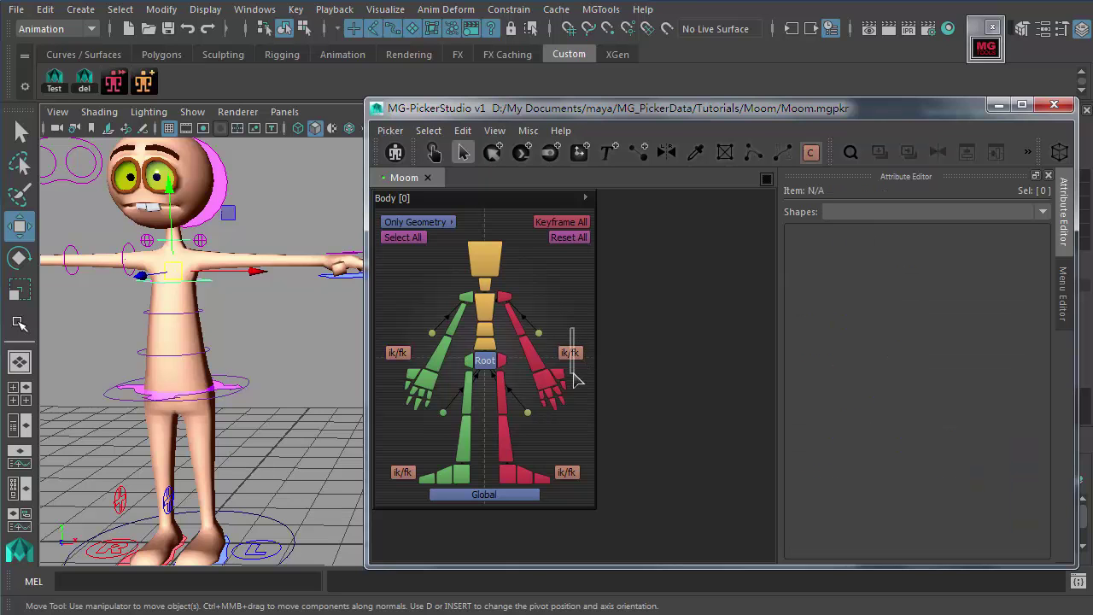
{"action": "left_click", "coordinate": [575, 356]}
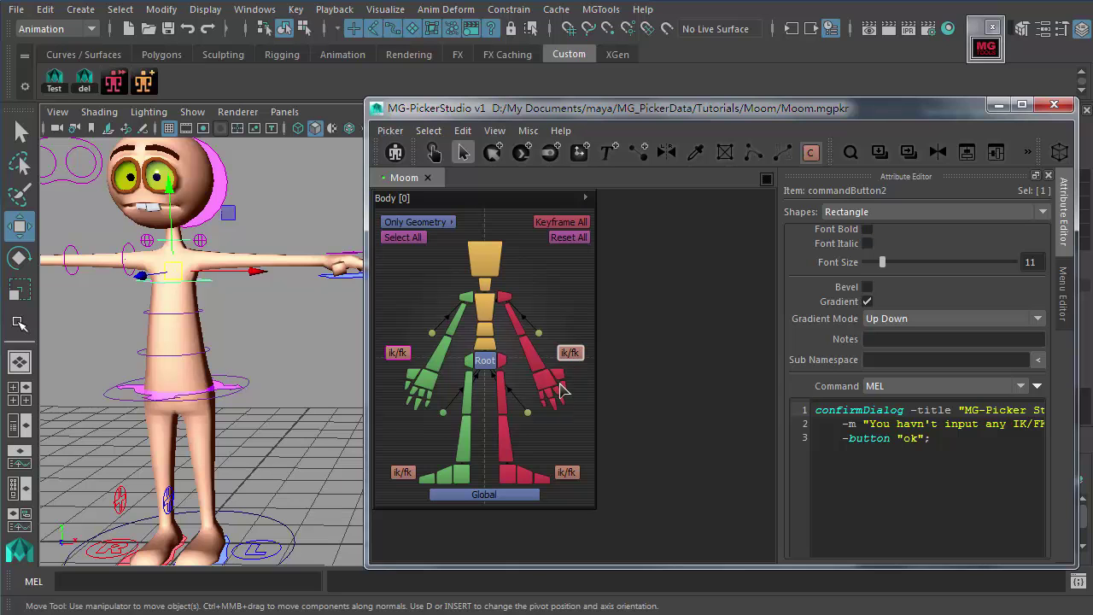
{"action": "left_click", "coordinate": [578, 383]}
{"action": "left_click", "coordinate": [573, 354]}
{"action": "left_click", "coordinate": [579, 395]}
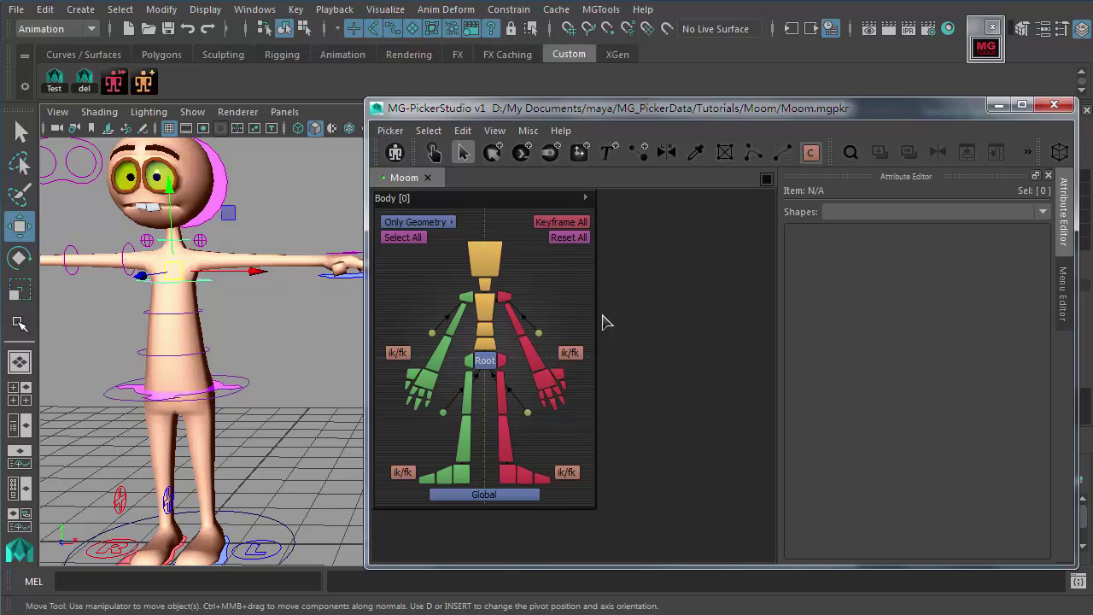
Step: Restore the hip selection, test the head button, then select the chest control in the viewport
{"action": "key", "text": "Down"}
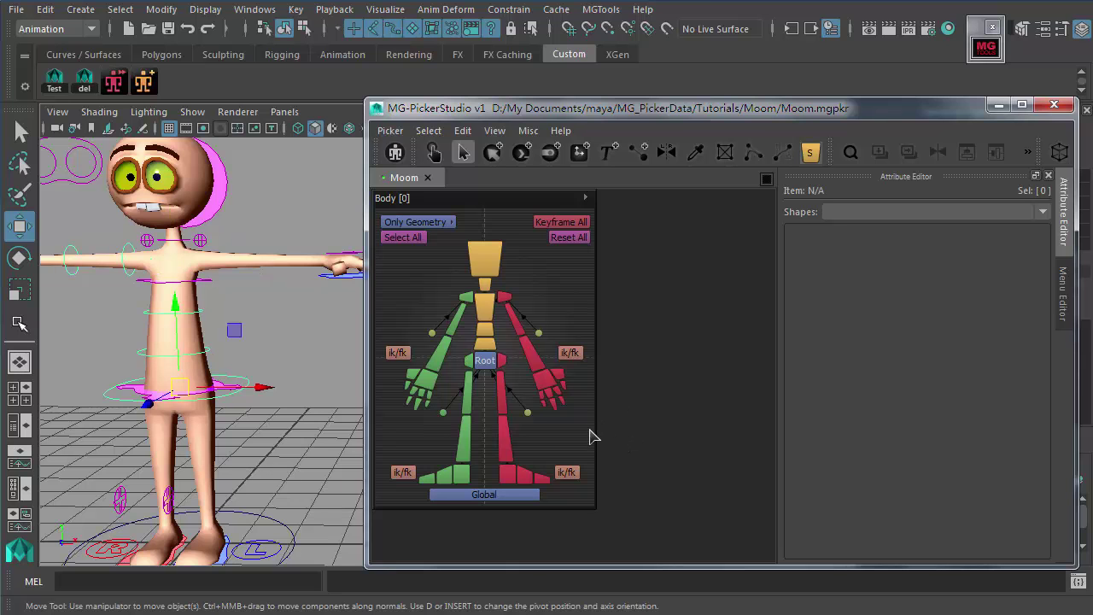
{"action": "left_click_drag", "start_coordinate": [517, 262], "coordinate": [441, 271]}
{"action": "left_click", "coordinate": [442, 271]}
{"action": "left_click", "coordinate": [490, 270]}
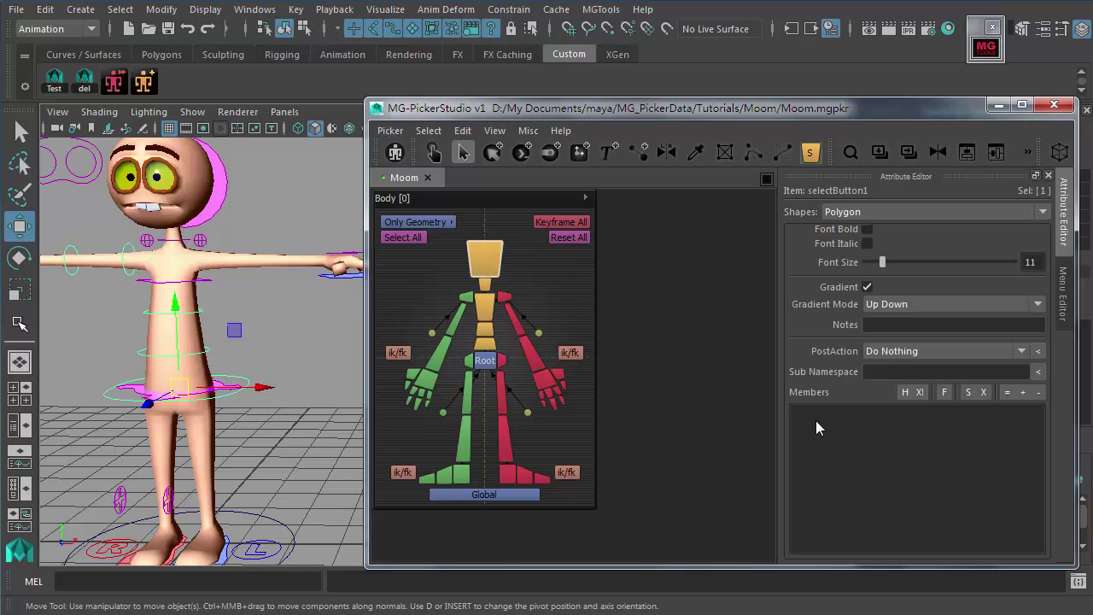
{"action": "left_click", "coordinate": [594, 415]}
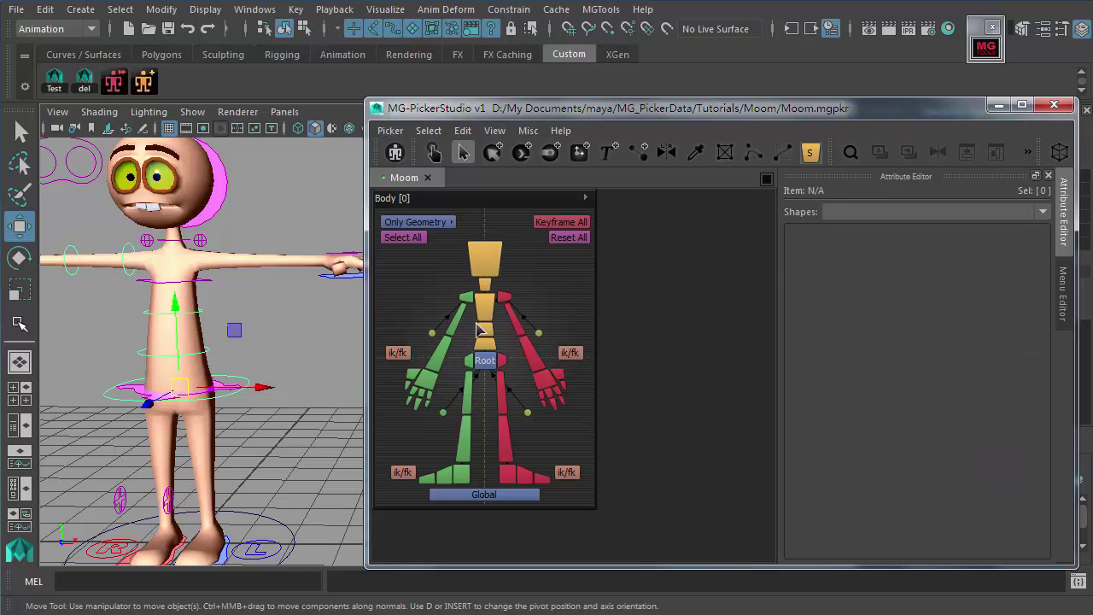
{"action": "left_click", "coordinate": [485, 261]}
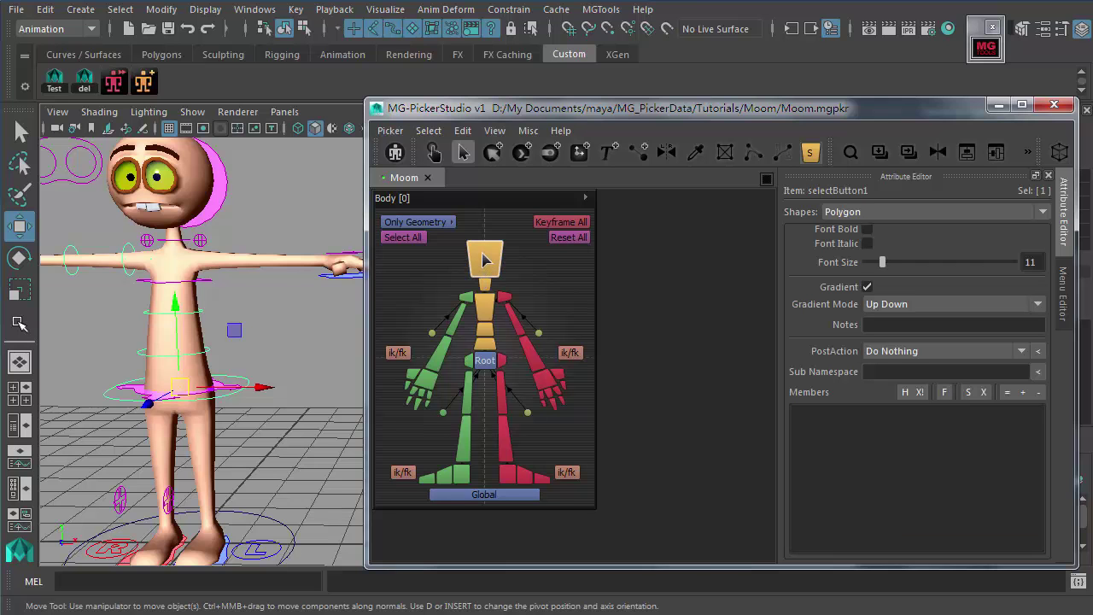
{"action": "left_click", "coordinate": [214, 277]}
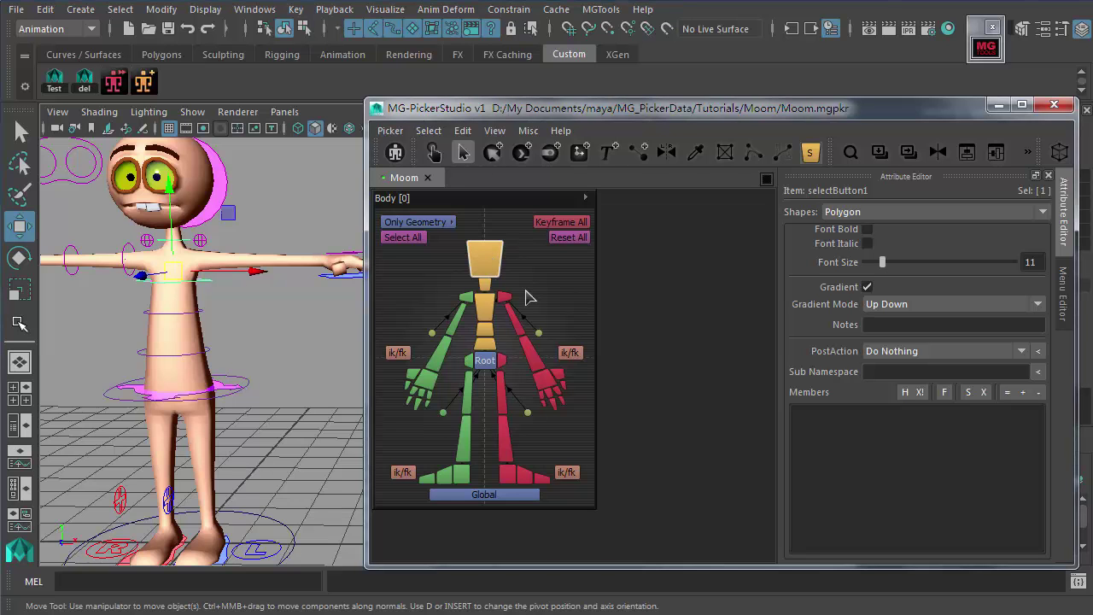
{"action": "left_click", "coordinate": [464, 153]}
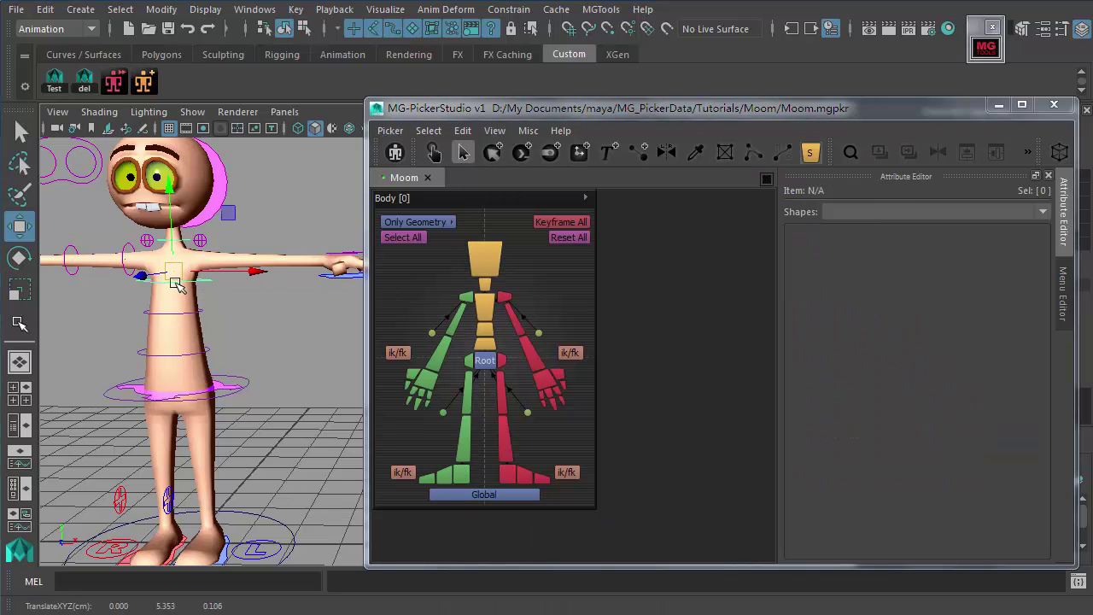
Step: Assign shoulderKey as member of chest button selectButton3 through its right-click commands
{"action": "right_click", "coordinate": [491, 301]}
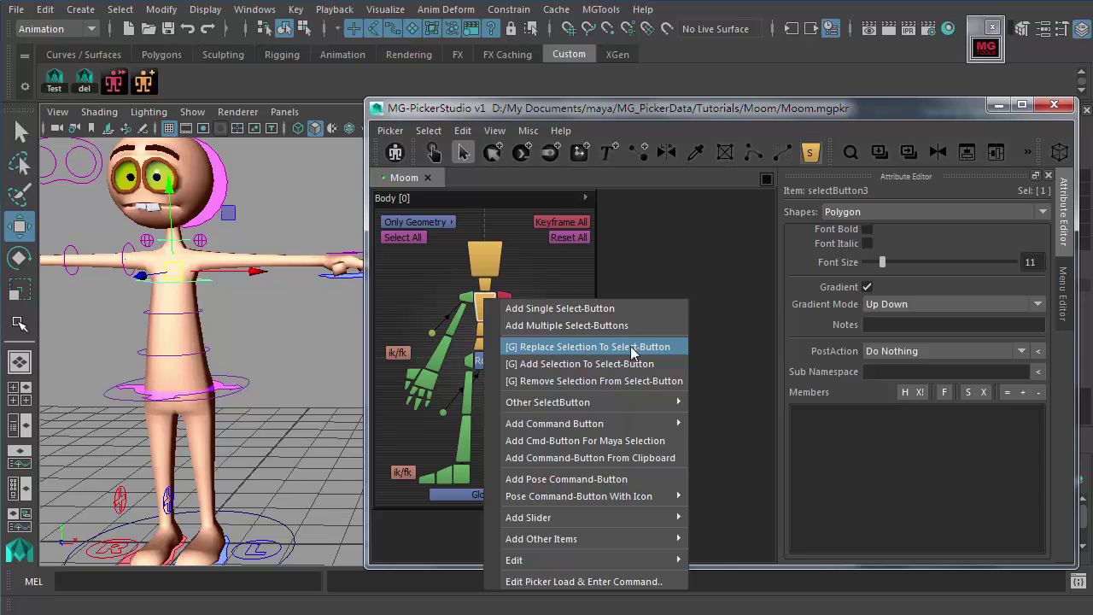
{"action": "left_click", "coordinate": [667, 349]}
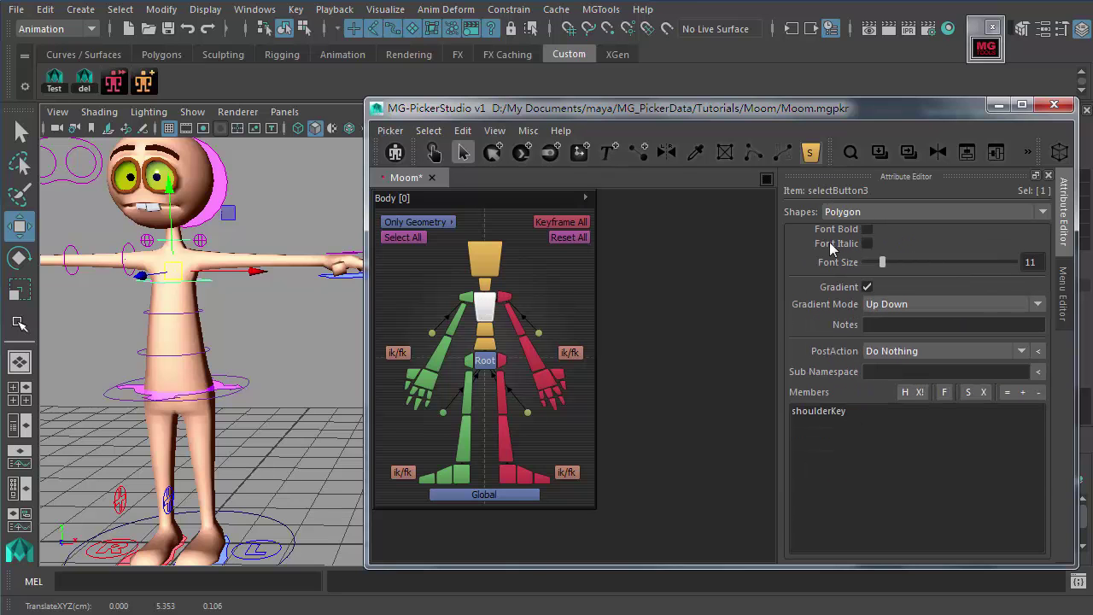
{"action": "scroll", "coordinate": [819, 444], "scroll_direction": "up", "scroll_amount": 5}
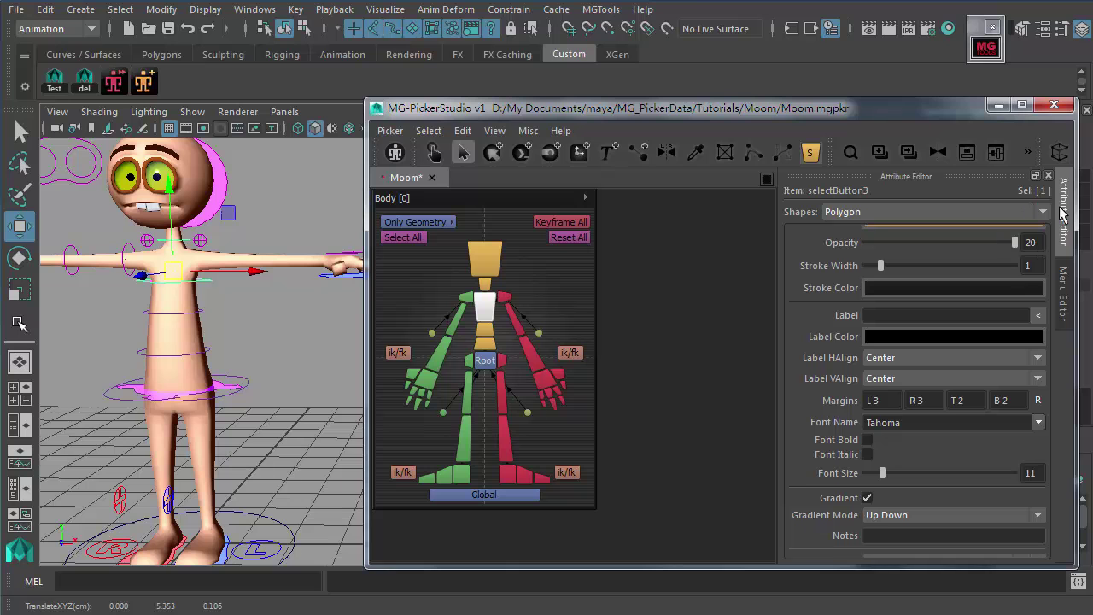
{"action": "scroll", "coordinate": [873, 342], "scroll_direction": "down", "scroll_amount": 5}
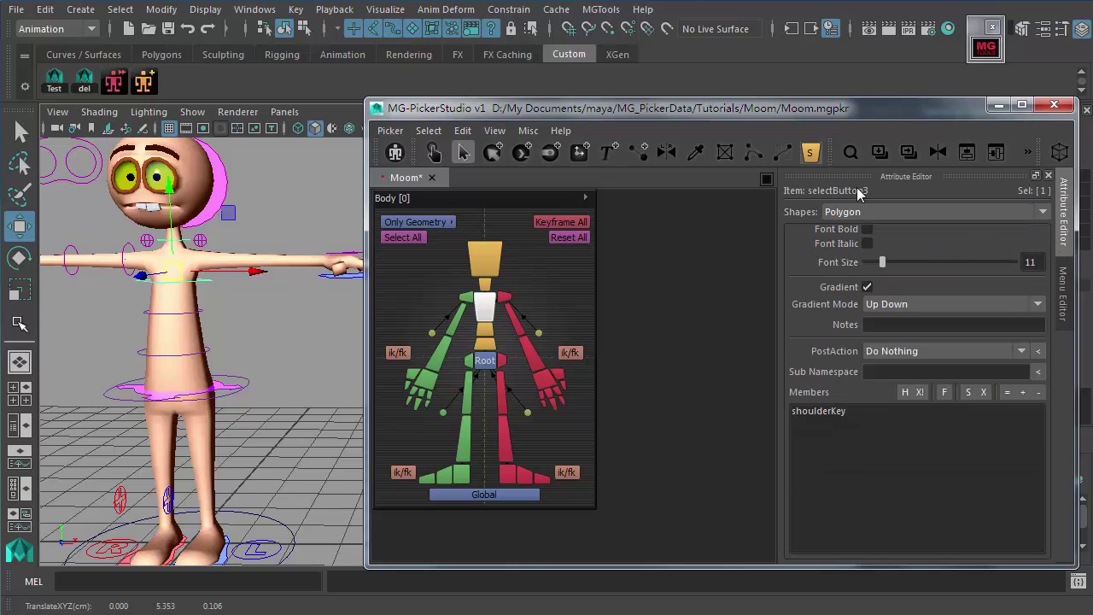
{"action": "left_click", "coordinate": [821, 412]}
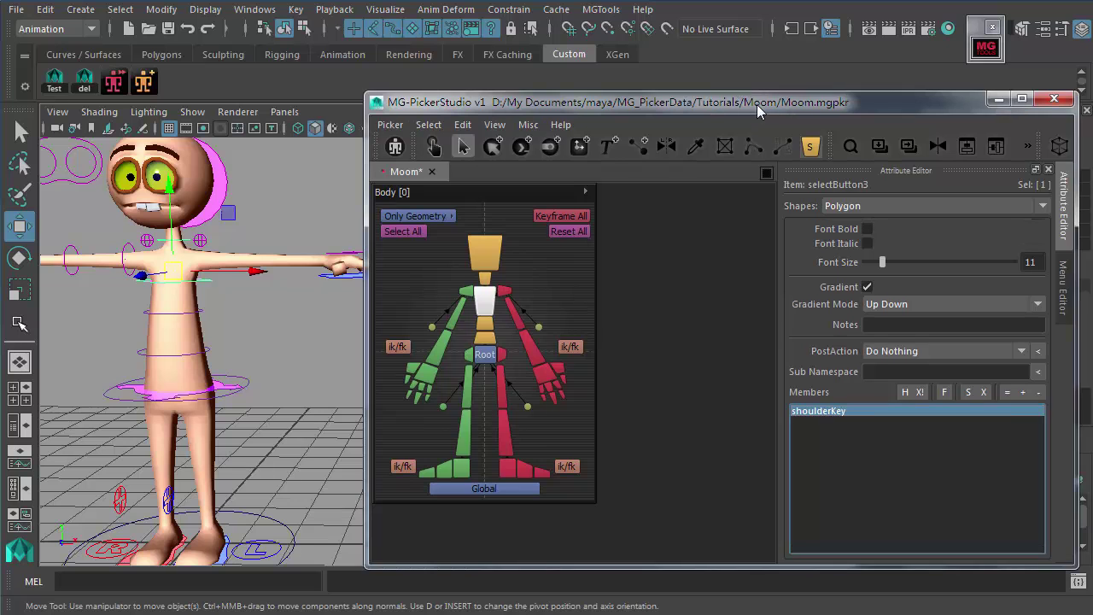
Step: Shift the picker window left and test that the chest button selects shoulderKey
{"action": "left_click_drag", "start_coordinate": [757, 109], "coordinate": [703, 99]}
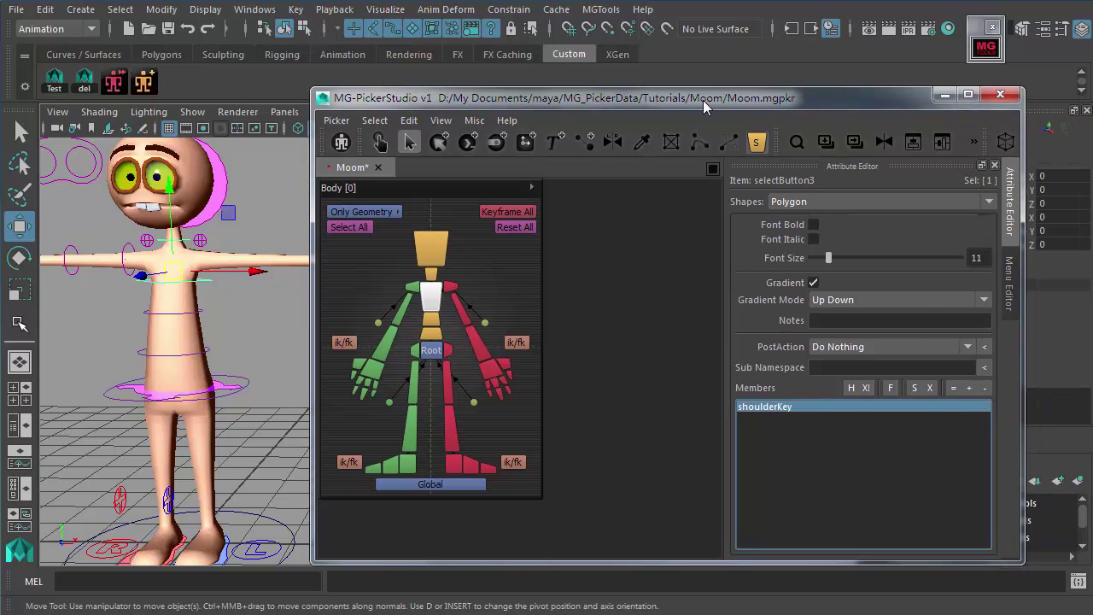
{"action": "right_click", "coordinate": [430, 296]}
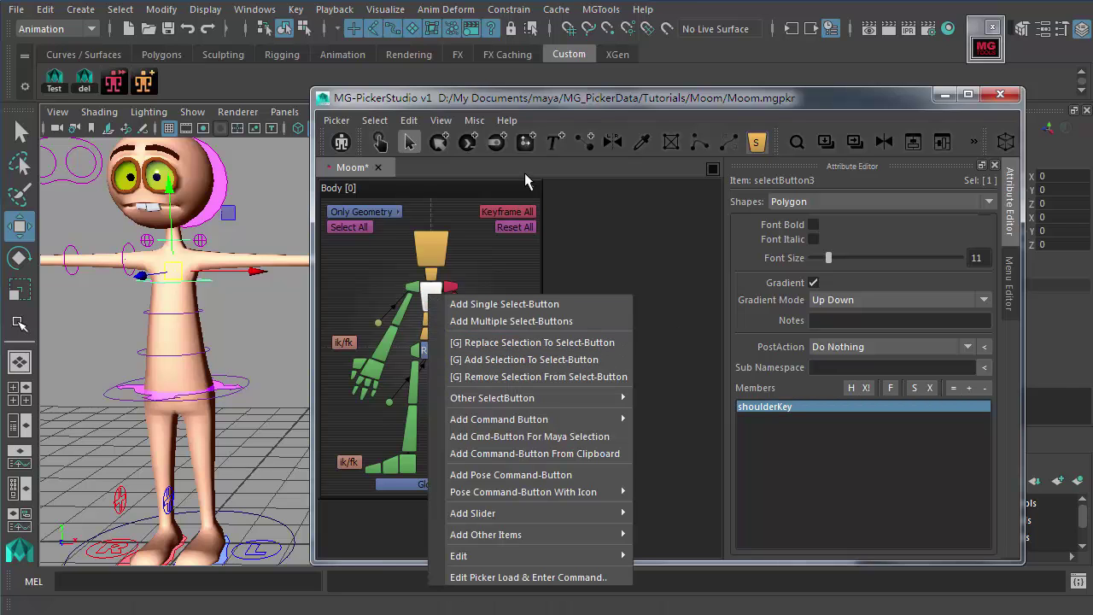
{"action": "left_click", "coordinate": [457, 275]}
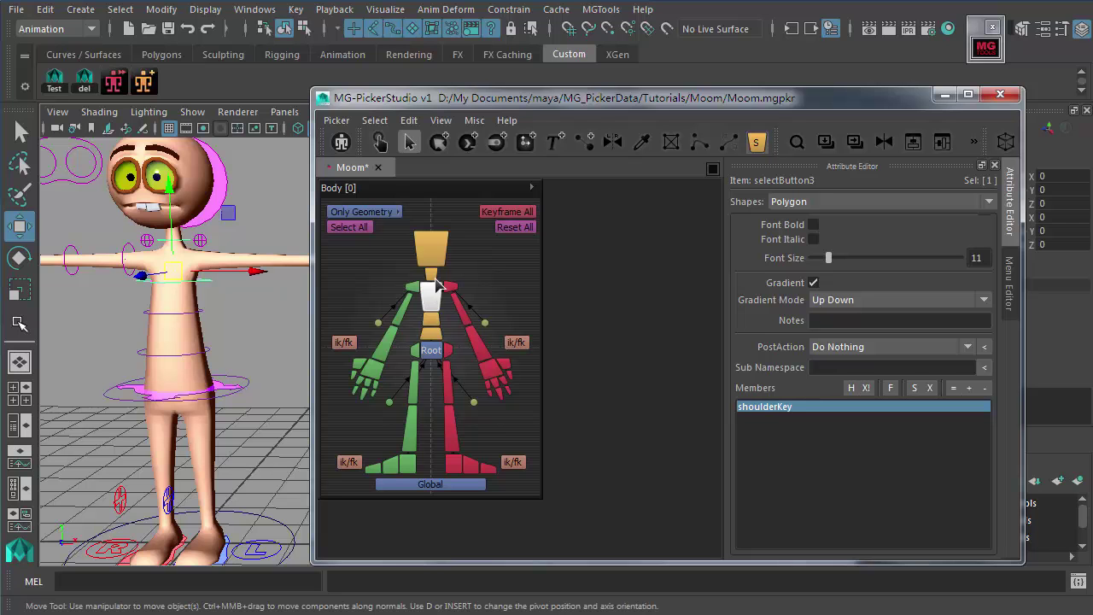
{"action": "left_click", "coordinate": [507, 287]}
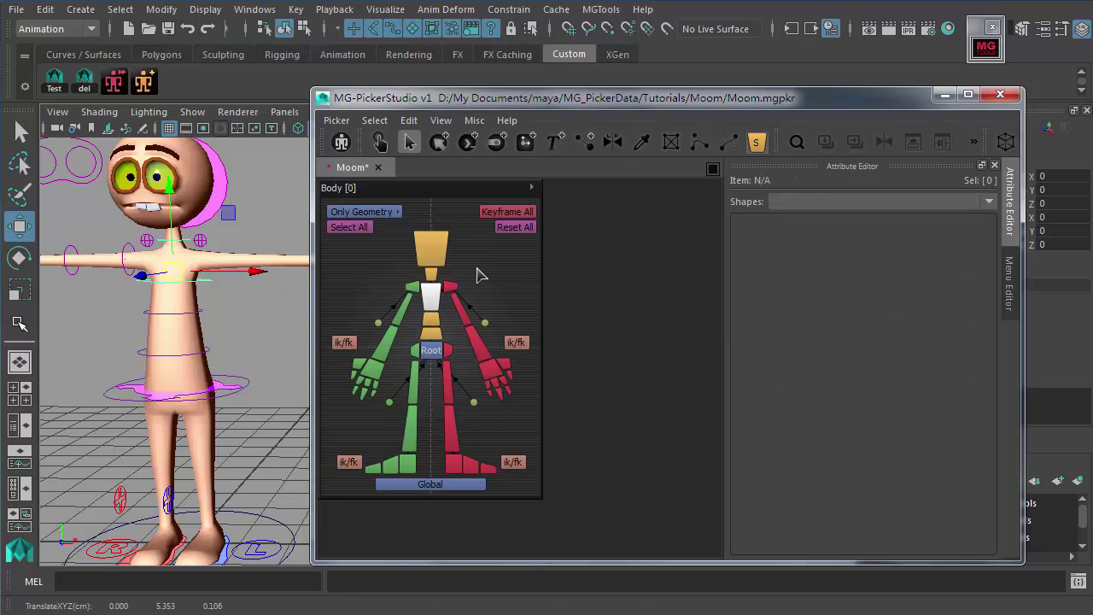
{"action": "left_click", "coordinate": [440, 296]}
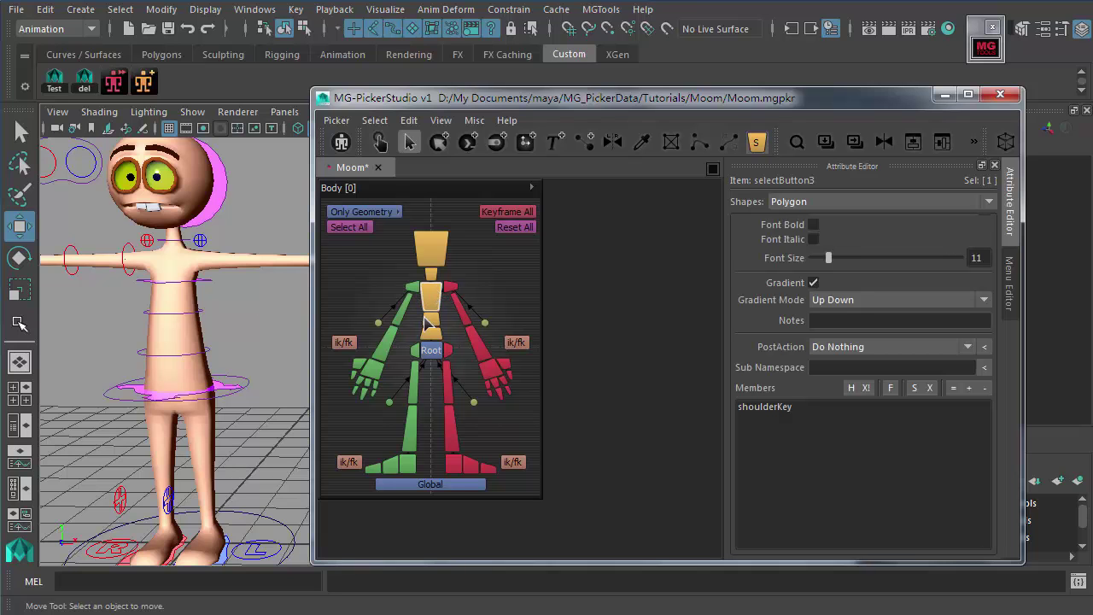
Step: Deselect the shoulder control and select the chest ring control on the rig
{"action": "left_click", "coordinate": [173, 281]}
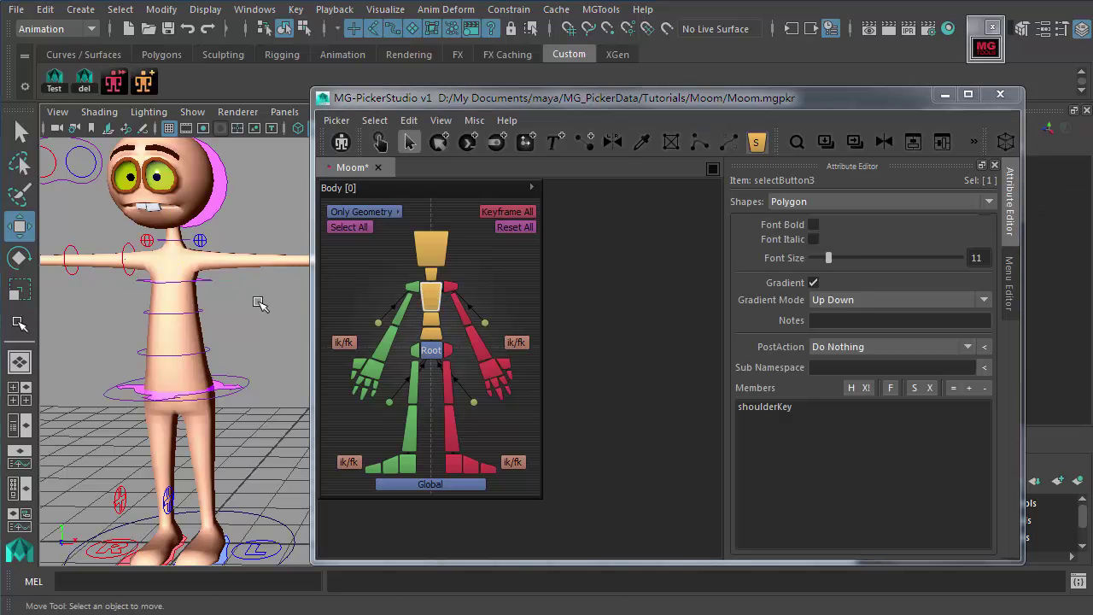
{"action": "left_click", "coordinate": [440, 290]}
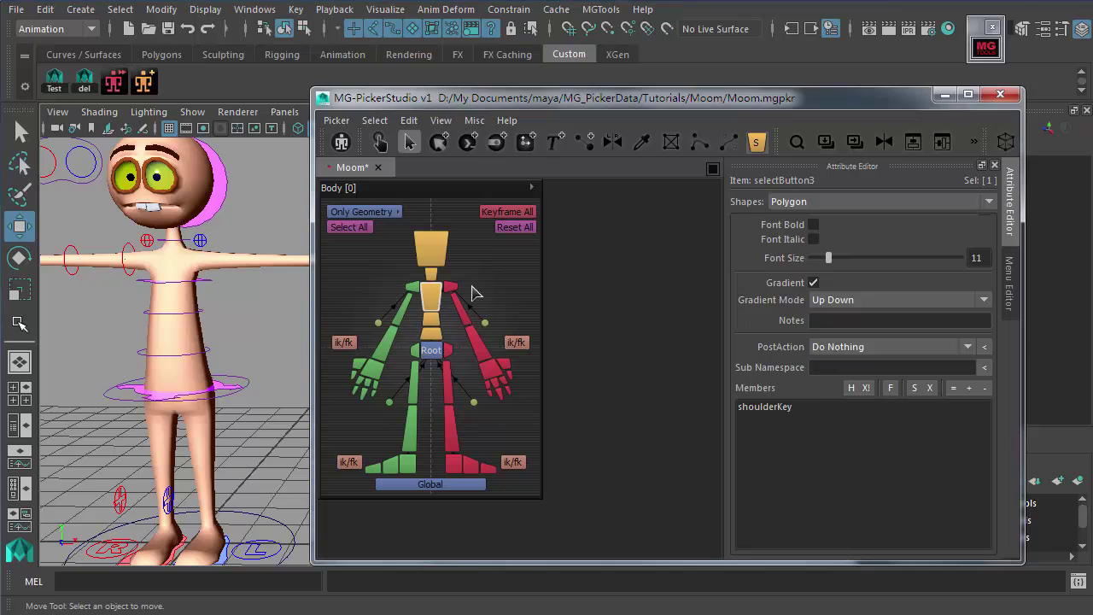
{"action": "left_click", "coordinate": [199, 314]}
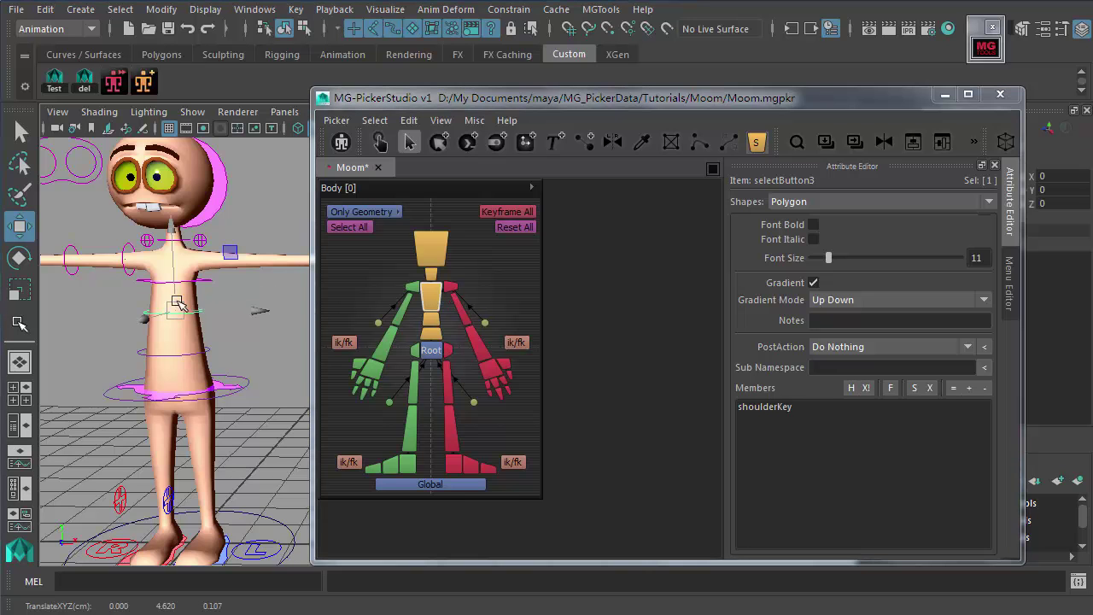
Step: Assign spineFk02Key to the spine button below the chest with Replace Selection To Select-Button
{"action": "right_click", "coordinate": [435, 325]}
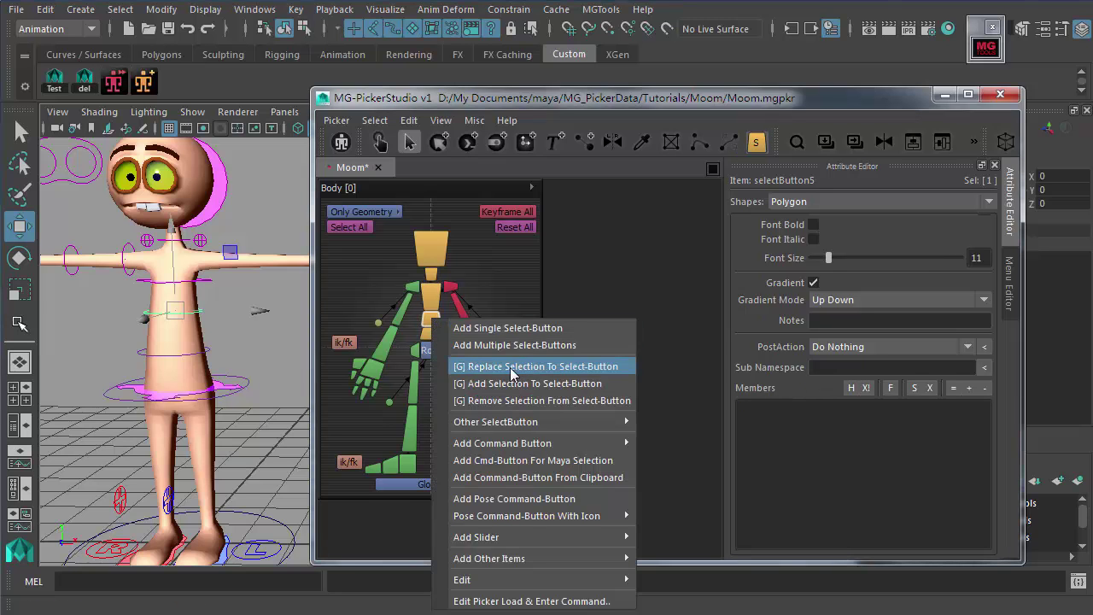
{"action": "left_click", "coordinate": [579, 367]}
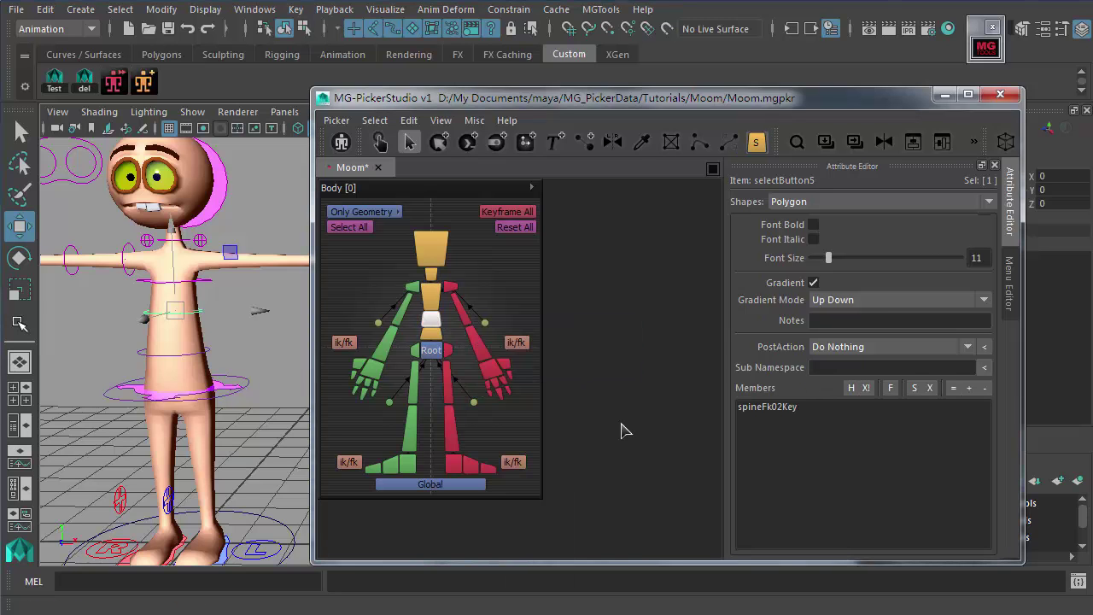
{"action": "left_click", "coordinate": [623, 432]}
{"action": "right_click", "coordinate": [438, 325]}
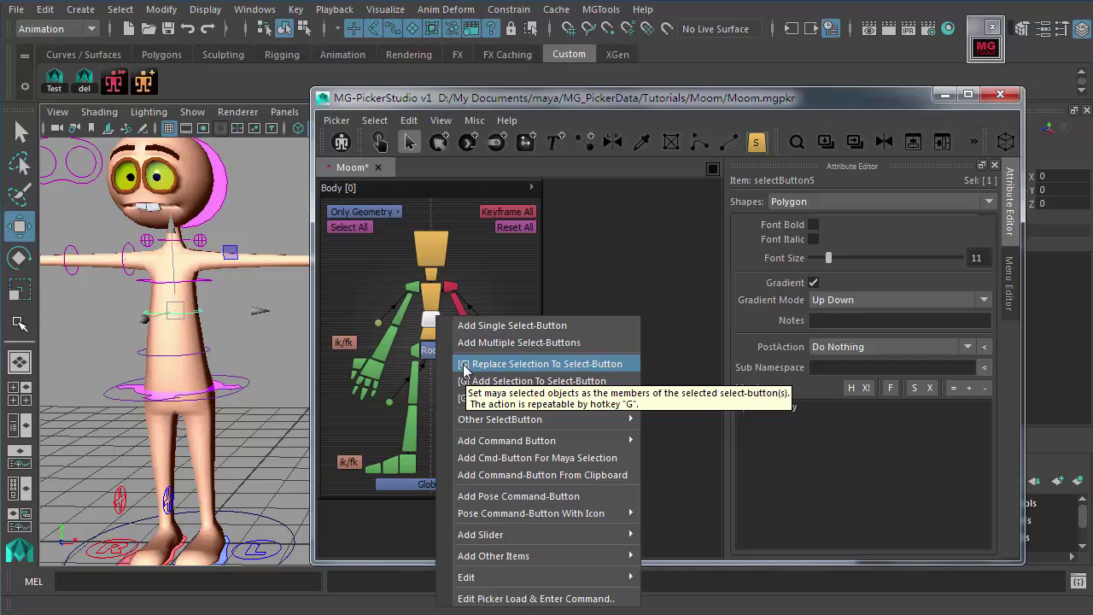
{"action": "left_click", "coordinate": [412, 122]}
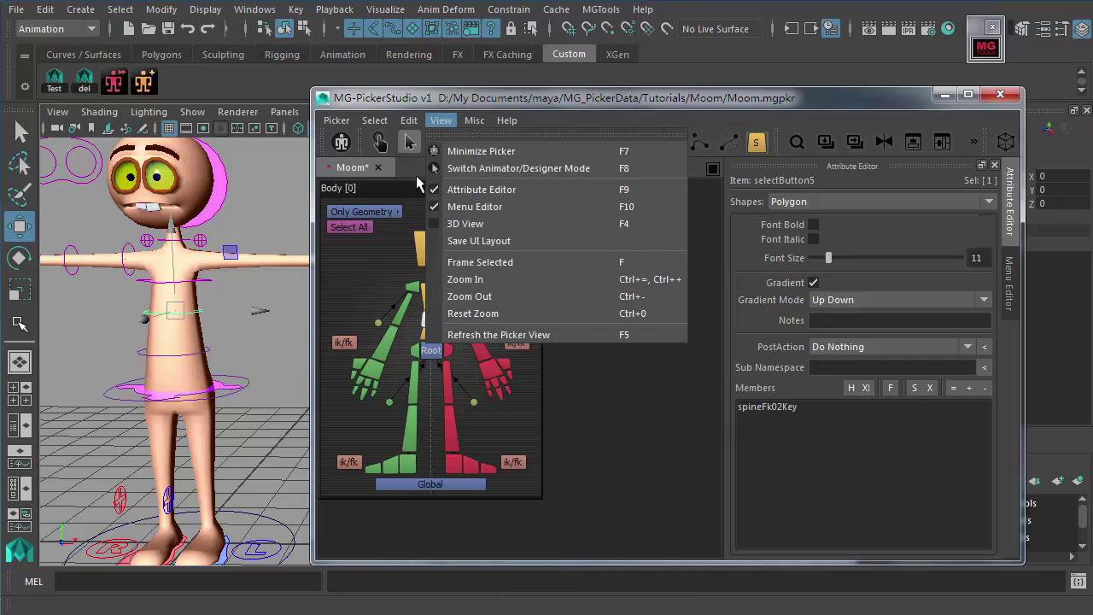
{"action": "mouse_move", "coordinate": [459, 445]}
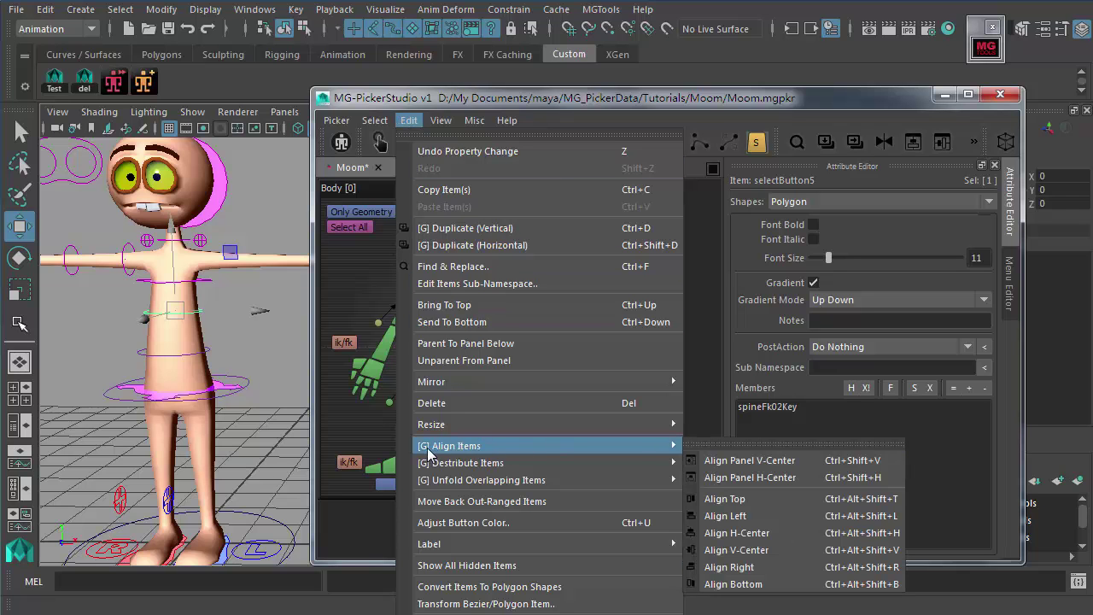
{"action": "mouse_move", "coordinate": [420, 460]}
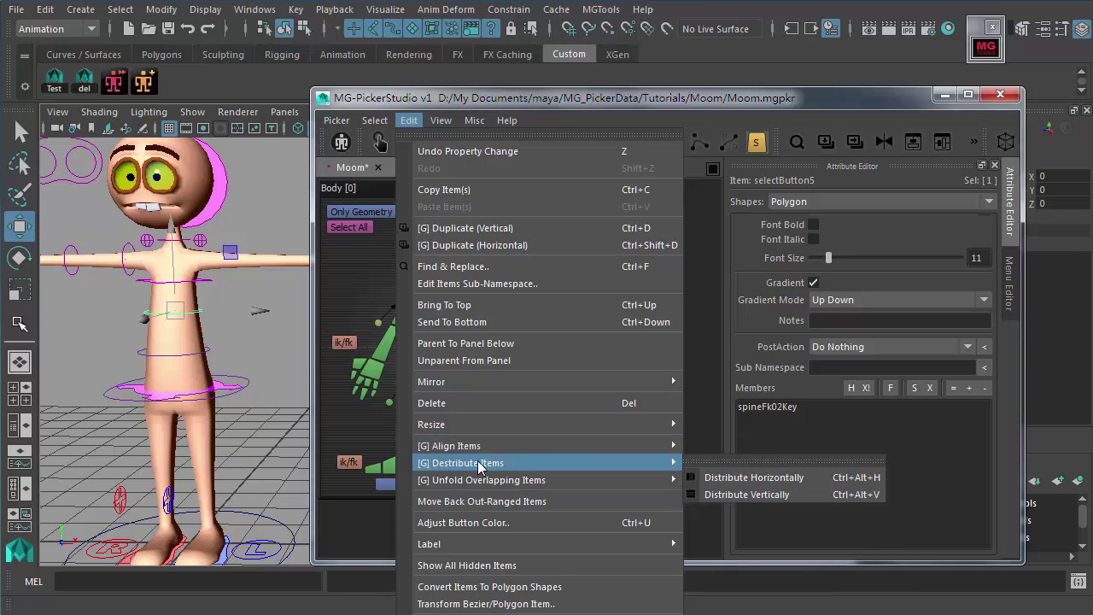
{"action": "left_click", "coordinate": [360, 429]}
{"action": "left_click", "coordinate": [436, 341]}
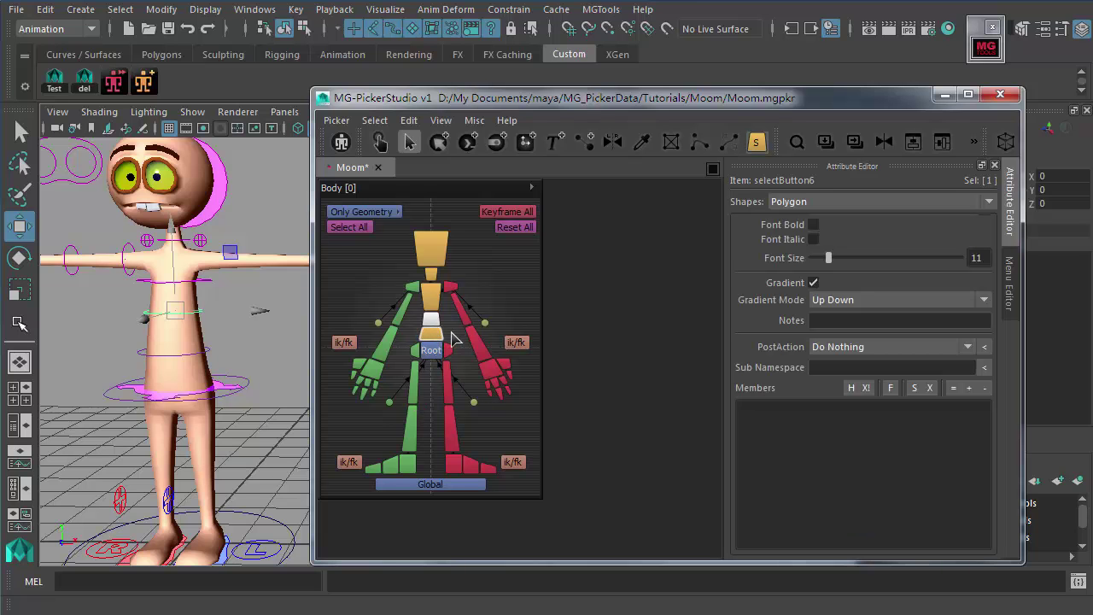
Step: Assign spineFk01Key to lower spine button selectButton6 and bodyKey to the Root button
{"action": "left_click", "coordinate": [458, 337]}
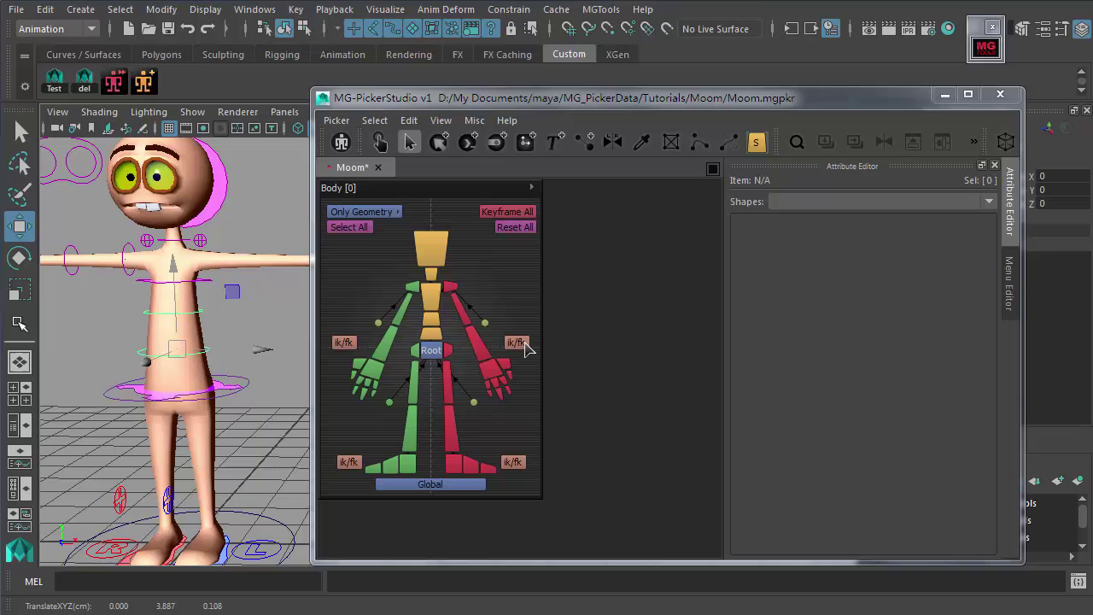
{"action": "left_click", "coordinate": [433, 339]}
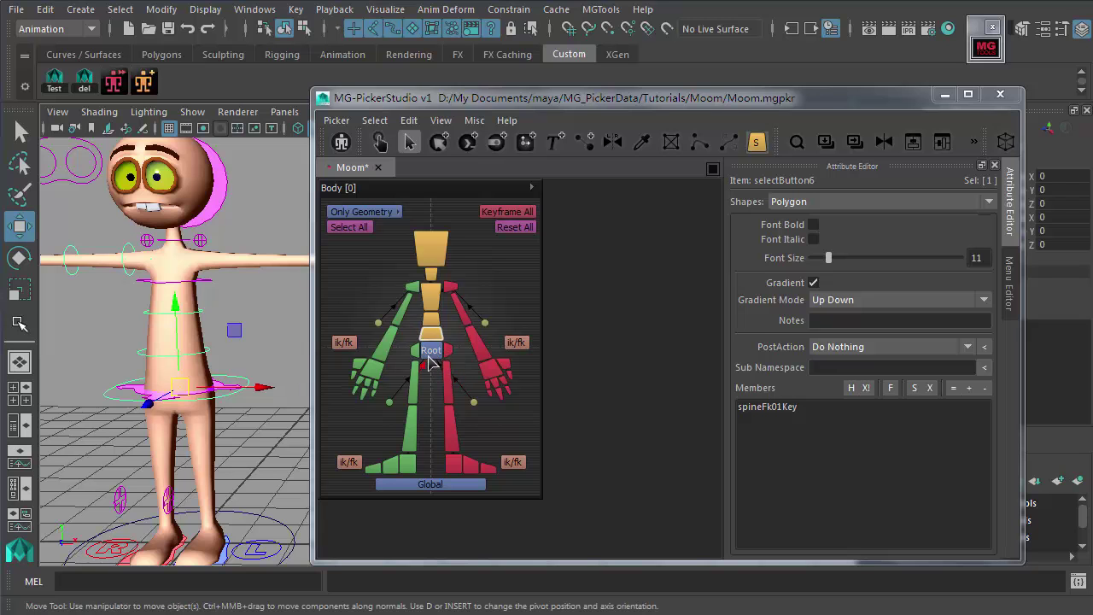
{"action": "left_click", "coordinate": [439, 355]}
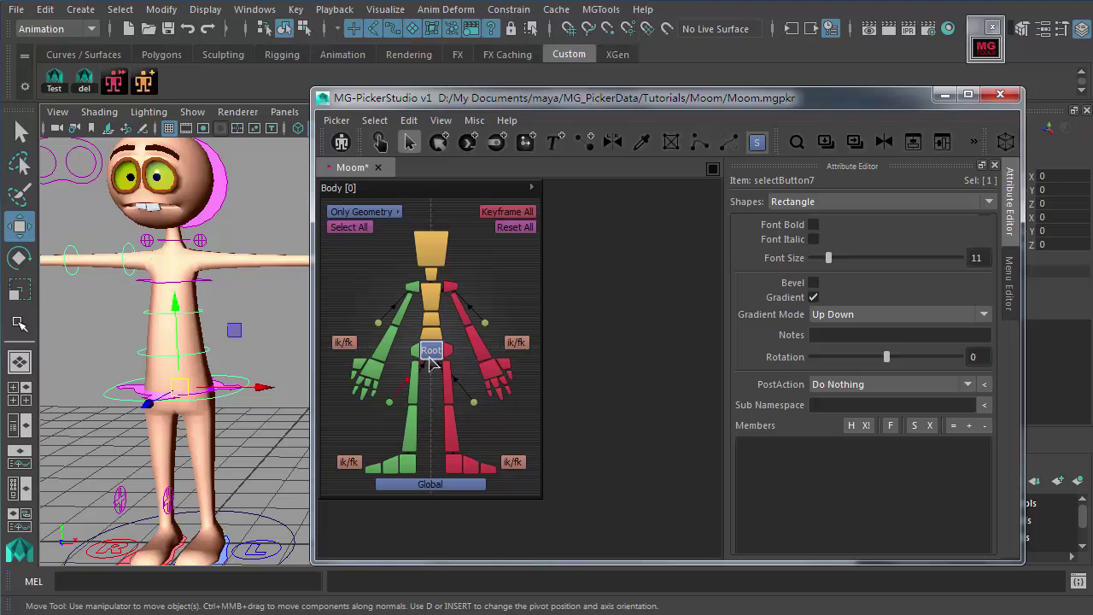
{"action": "left_click", "coordinate": [428, 355]}
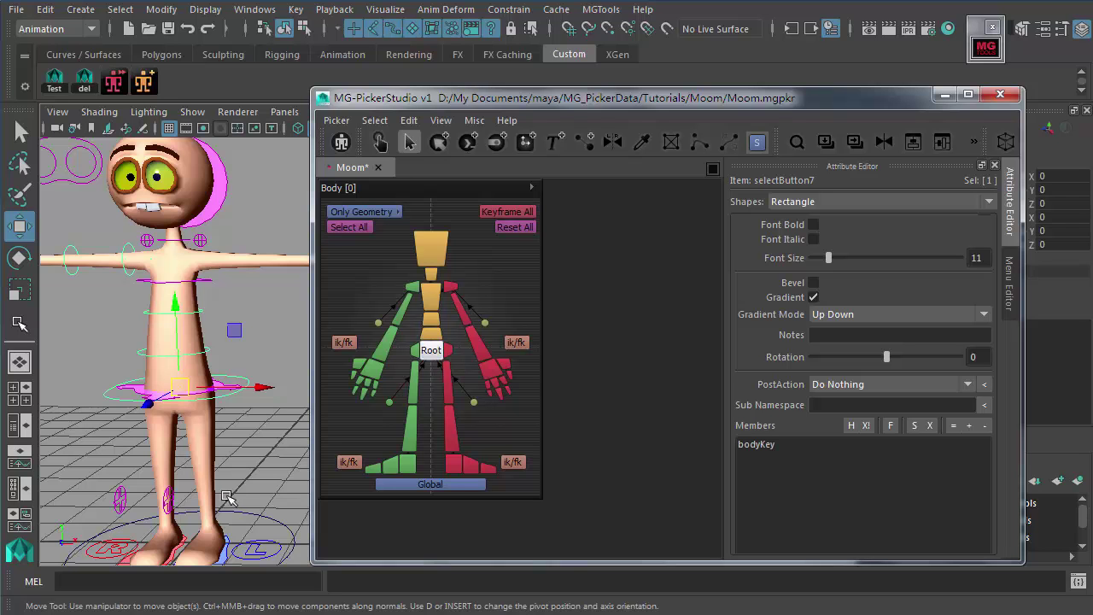
Step: Assign the FootIkKeyR control to the green leg's foot button
{"action": "scroll", "coordinate": [230, 491], "scroll_direction": "up", "scroll_amount": 3}
{"action": "left_click", "coordinate": [229, 442]}
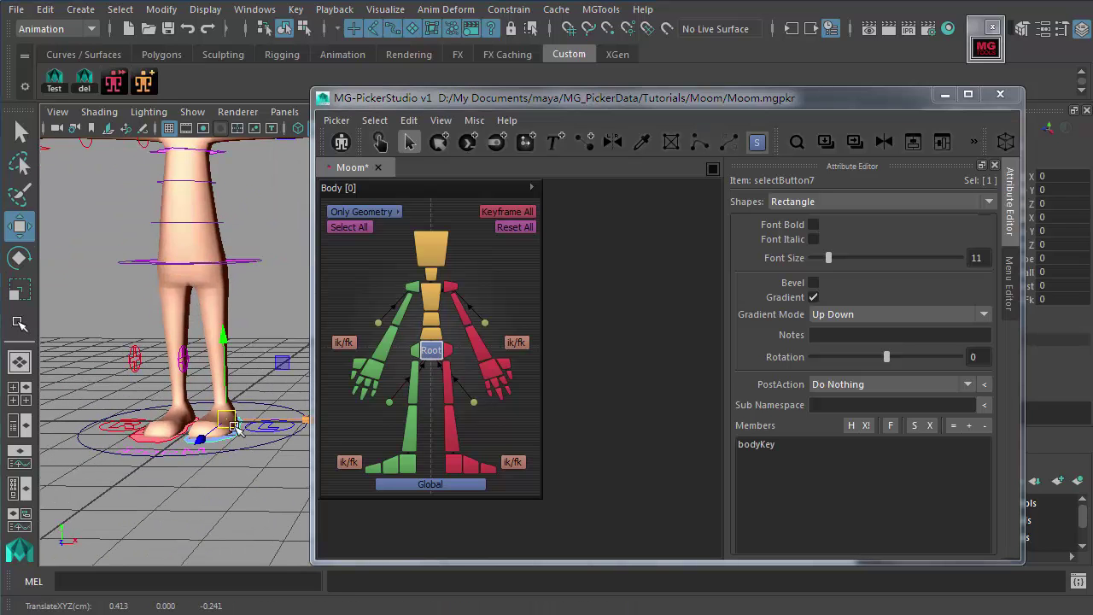
{"action": "left_click", "coordinate": [457, 471]}
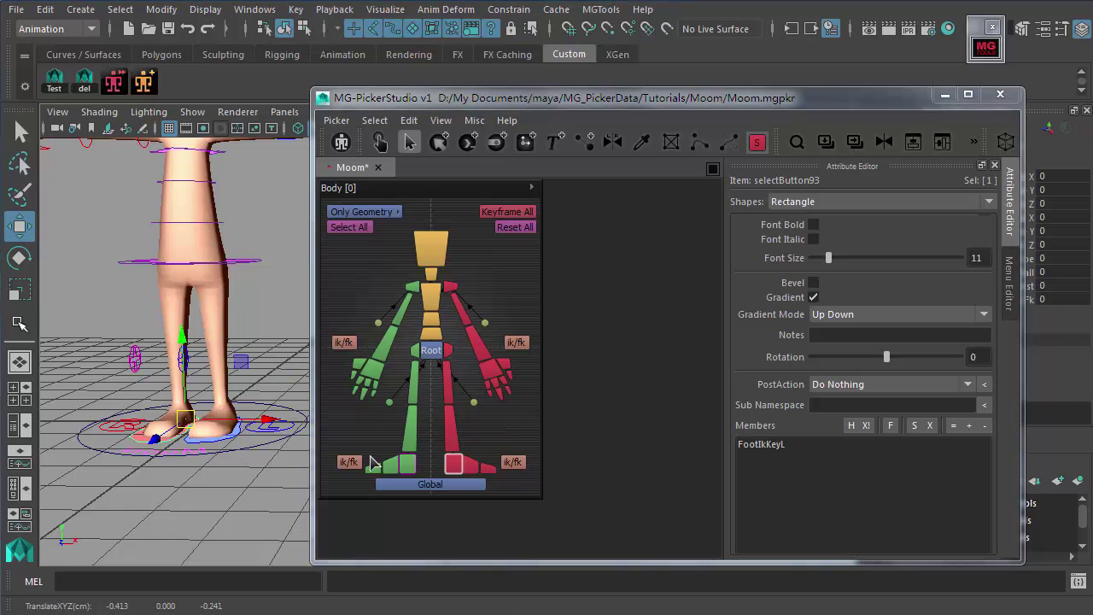
{"action": "left_click", "coordinate": [608, 437]}
Step: Select the yellow head button in the picker and highlight its name field
{"action": "scroll", "coordinate": [171, 359], "scroll_direction": "down", "scroll_amount": 3}
{"action": "scroll", "coordinate": [204, 367], "scroll_direction": "up", "scroll_amount": 5}
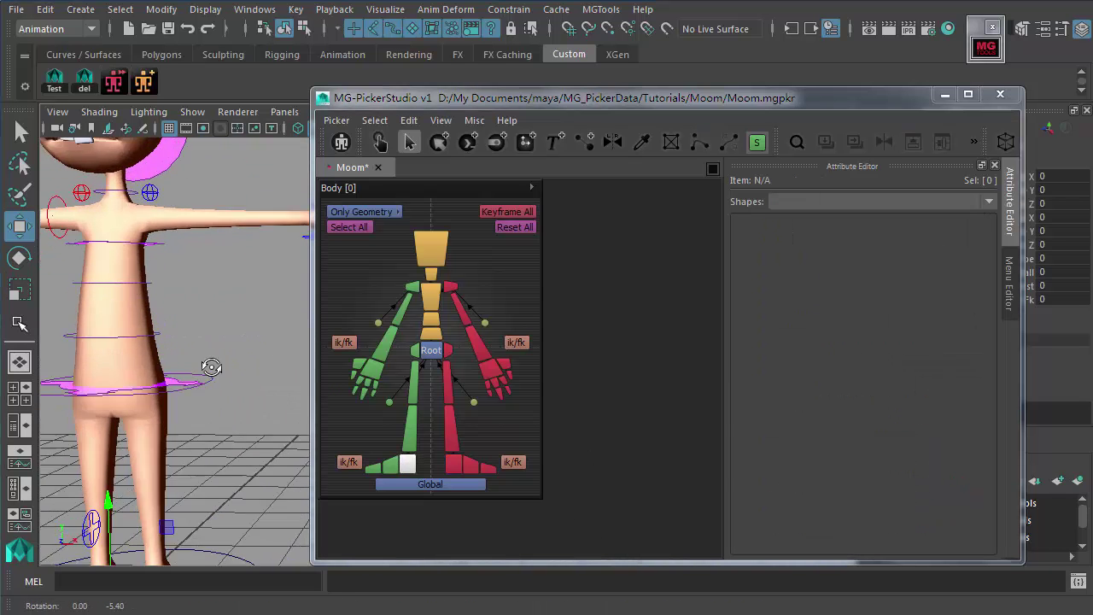
{"action": "scroll", "coordinate": [217, 350], "scroll_direction": "down", "scroll_amount": 3}
{"action": "scroll", "coordinate": [196, 341], "scroll_direction": "up", "scroll_amount": 2}
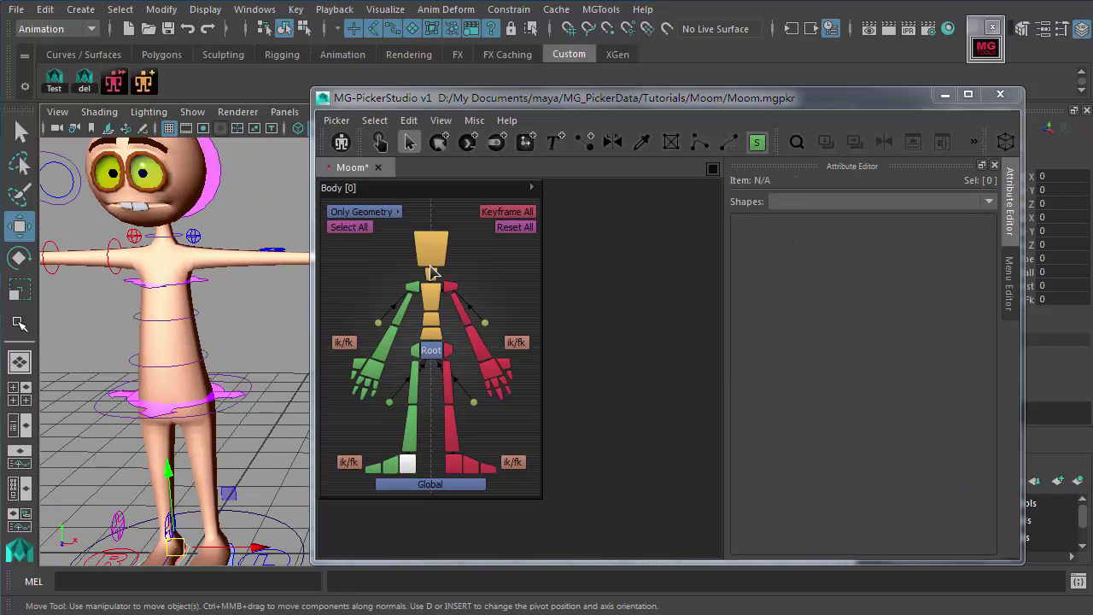
{"action": "left_click", "coordinate": [435, 263]}
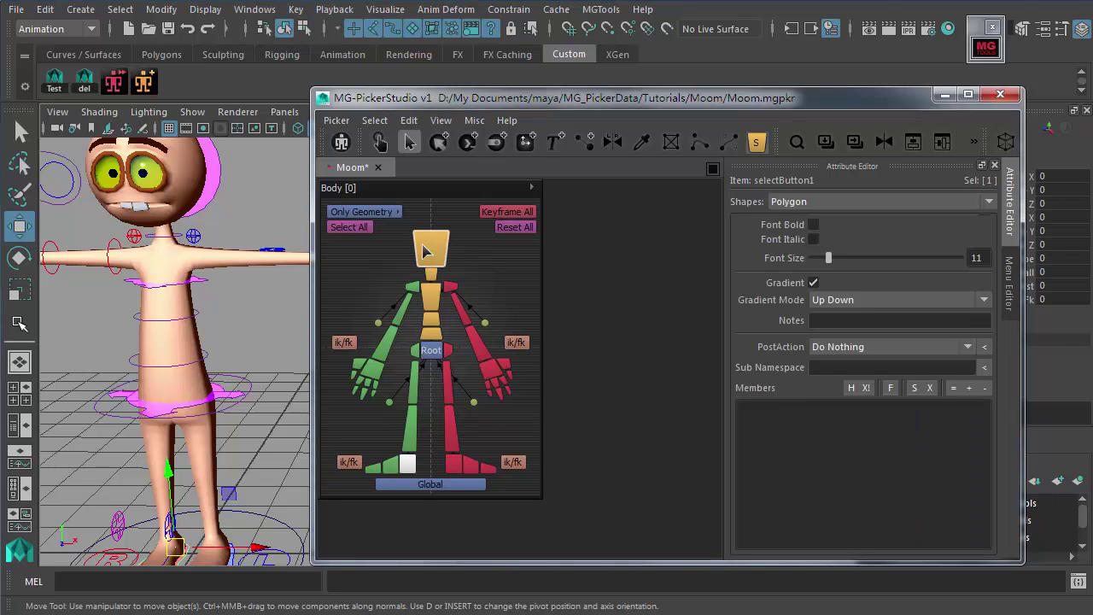
{"action": "double_click", "coordinate": [768, 180]}
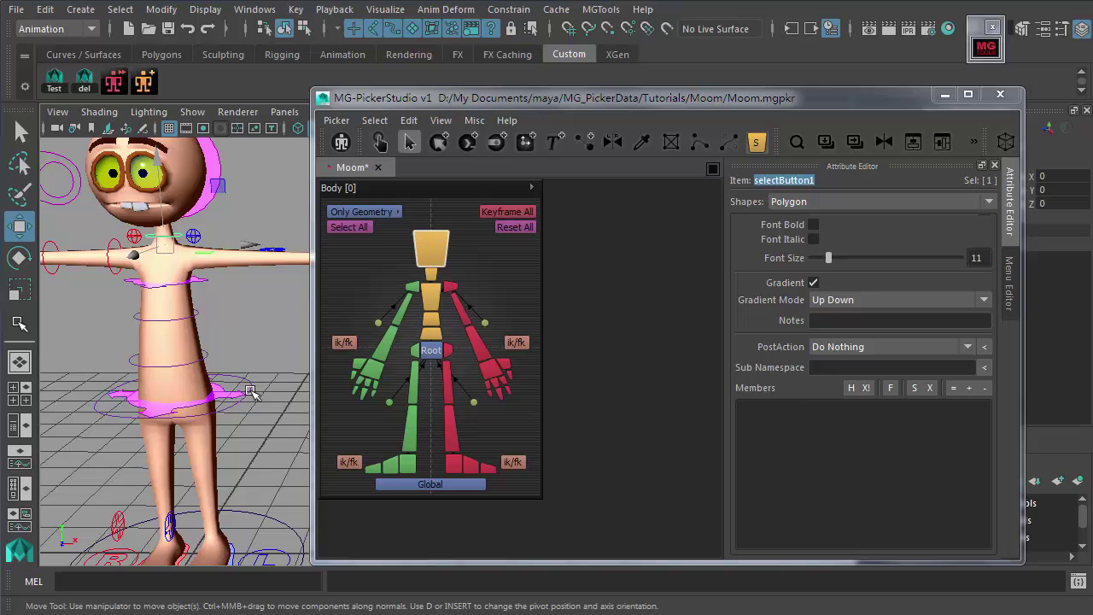
Step: Orbit the view onto the outstretched arm and select its hand control
{"action": "left_click", "coordinate": [432, 319]}
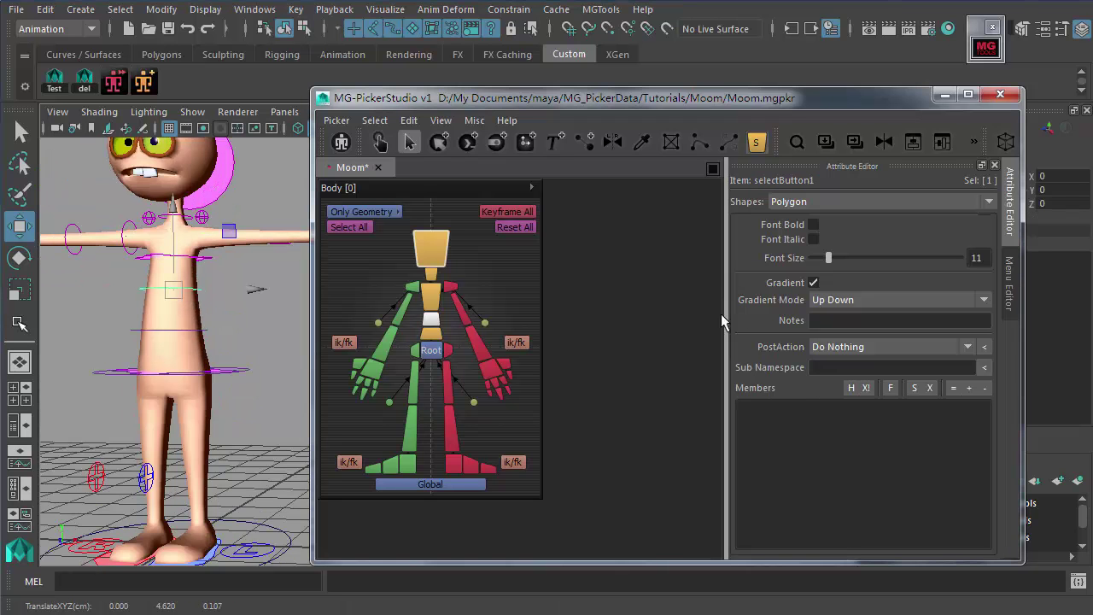
{"action": "left_click", "coordinate": [229, 296]}
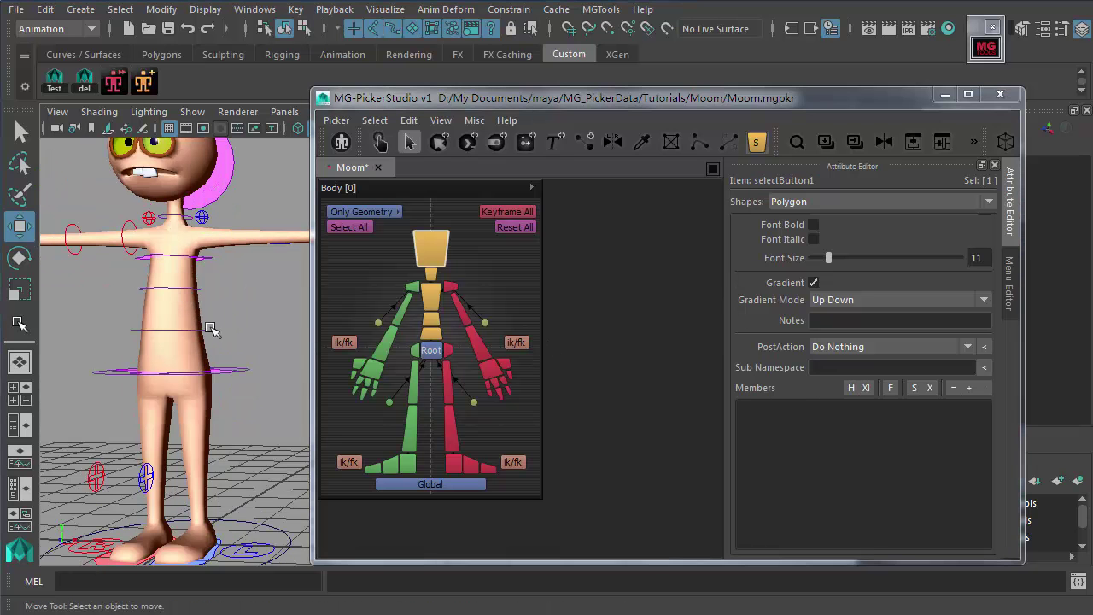
{"action": "left_click_drag", "start_coordinate": [156, 266], "coordinate": [352, 367], "text": "alt"}
{"action": "left_click", "coordinate": [169, 378]}
Step: Set handFkKeyR as the member of green hand button selectButton18 using Members '='
{"action": "left_click", "coordinate": [370, 374]}
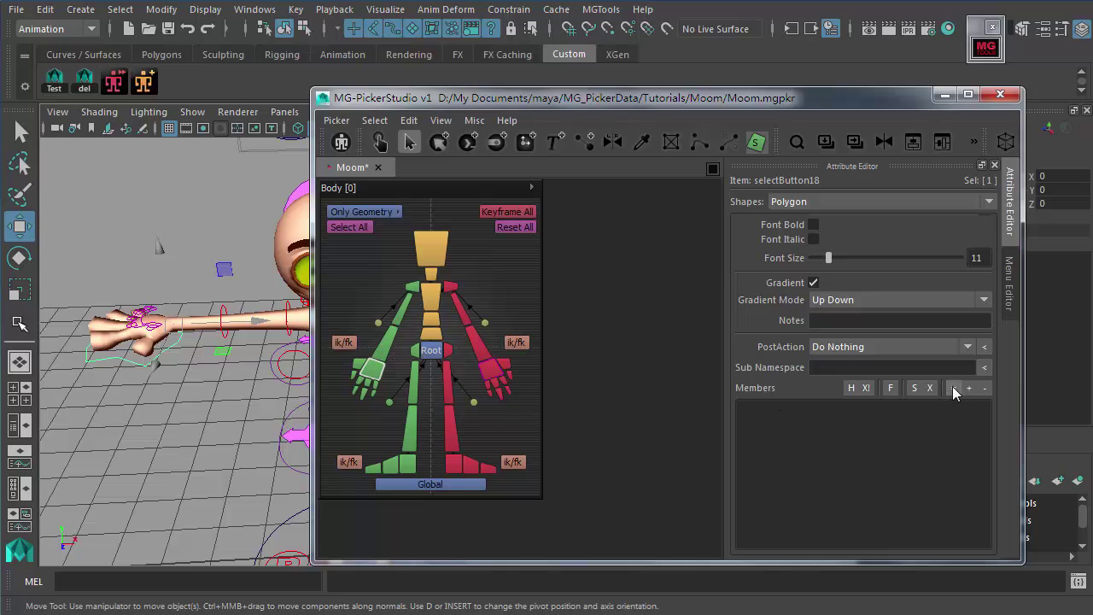
{"action": "scroll", "coordinate": [743, 367], "scroll_direction": "up", "scroll_amount": 1}
{"action": "scroll", "coordinate": [750, 391], "scroll_direction": "down", "scroll_amount": 1}
{"action": "left_click", "coordinate": [953, 389]}
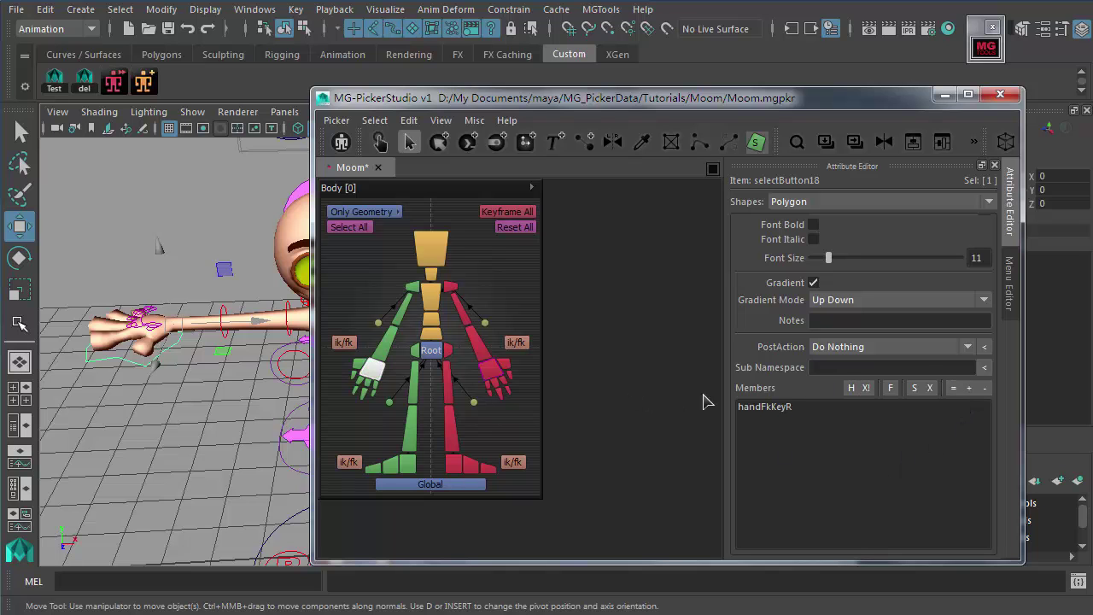
{"action": "right_click", "coordinate": [374, 373]}
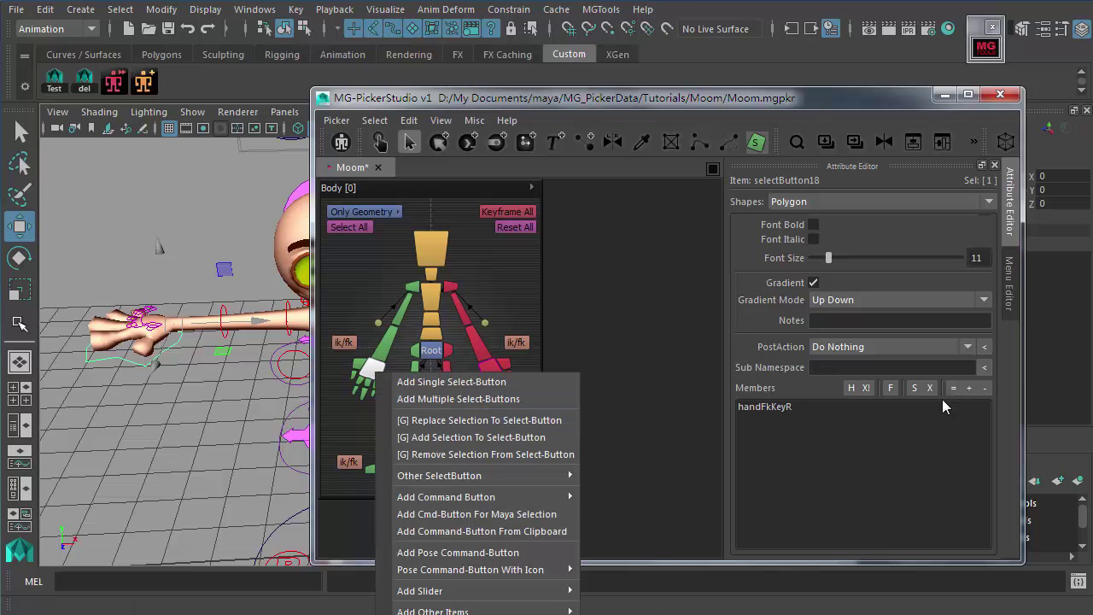
{"action": "left_click", "coordinate": [801, 362]}
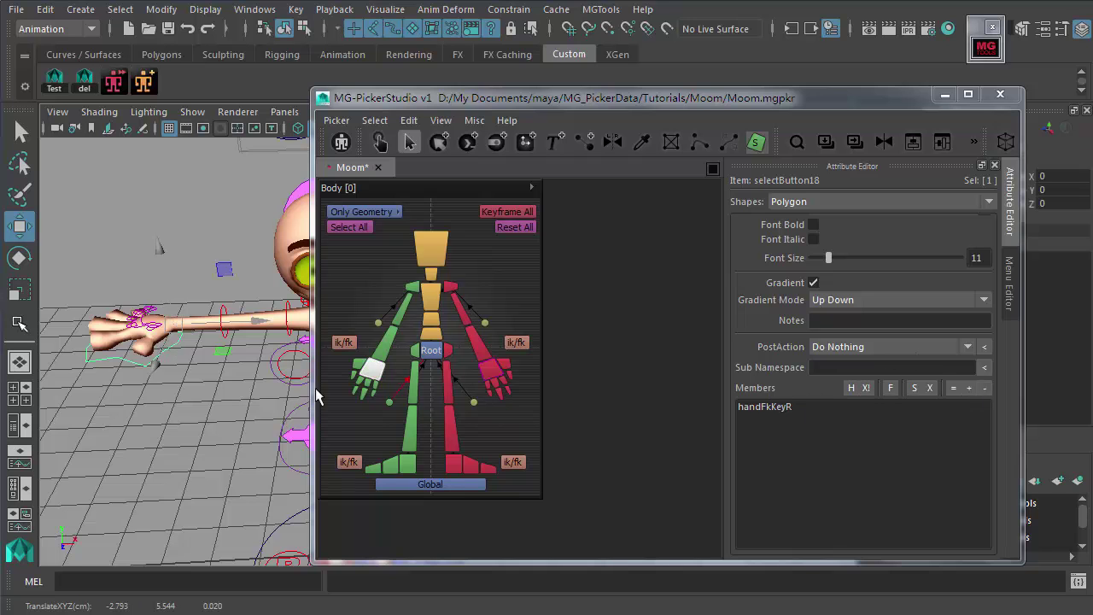
Step: Add palmKeyR to the hand button's members with '+', then remove it with X
{"action": "left_click", "coordinate": [157, 316]}
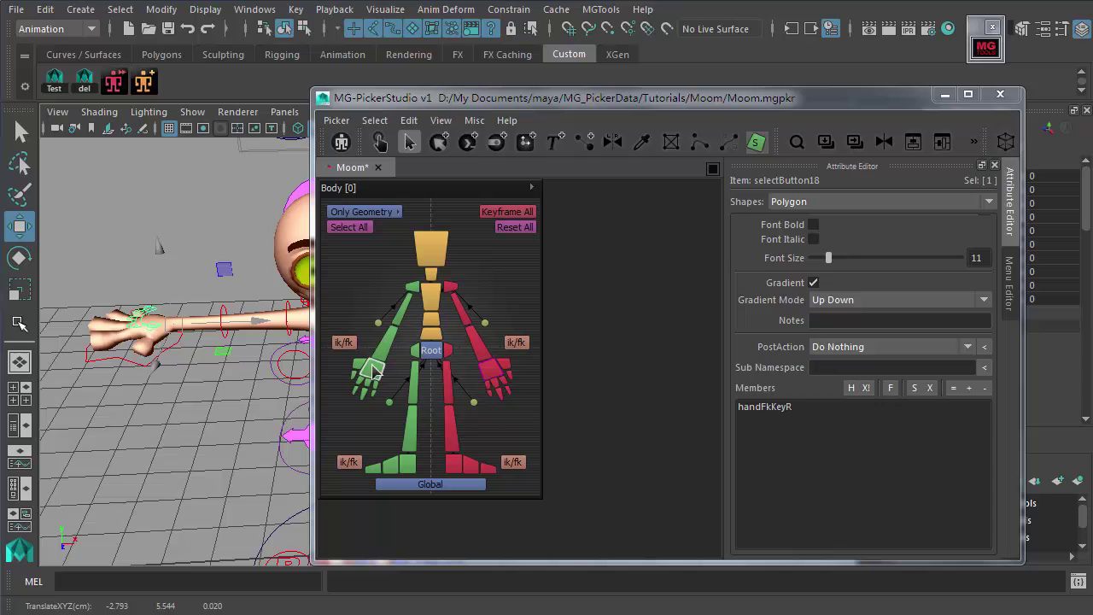
{"action": "left_click", "coordinate": [970, 389]}
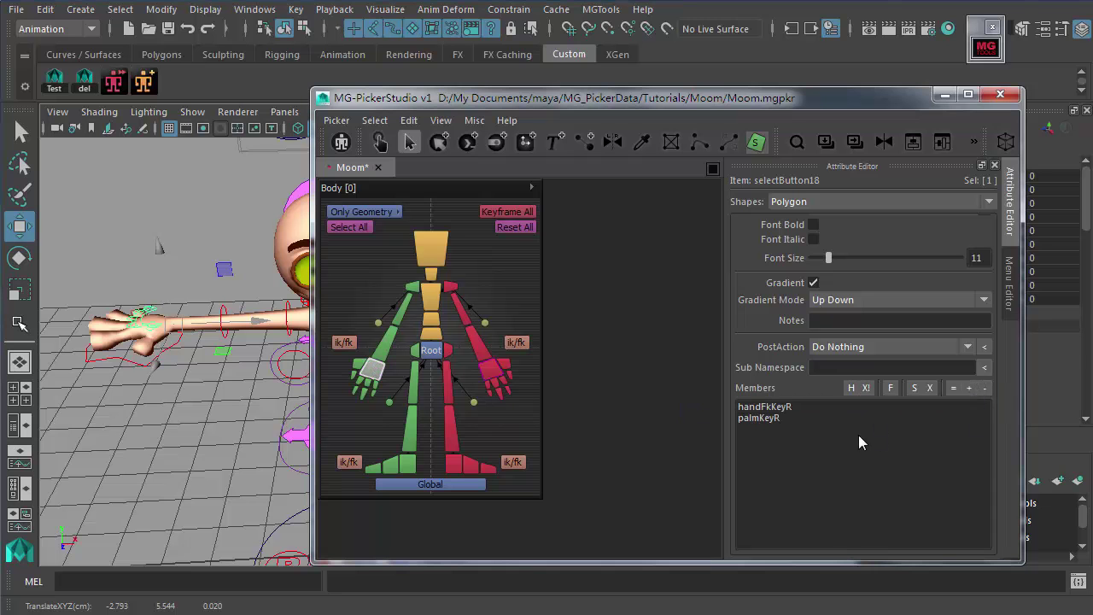
{"action": "left_click", "coordinate": [763, 419]}
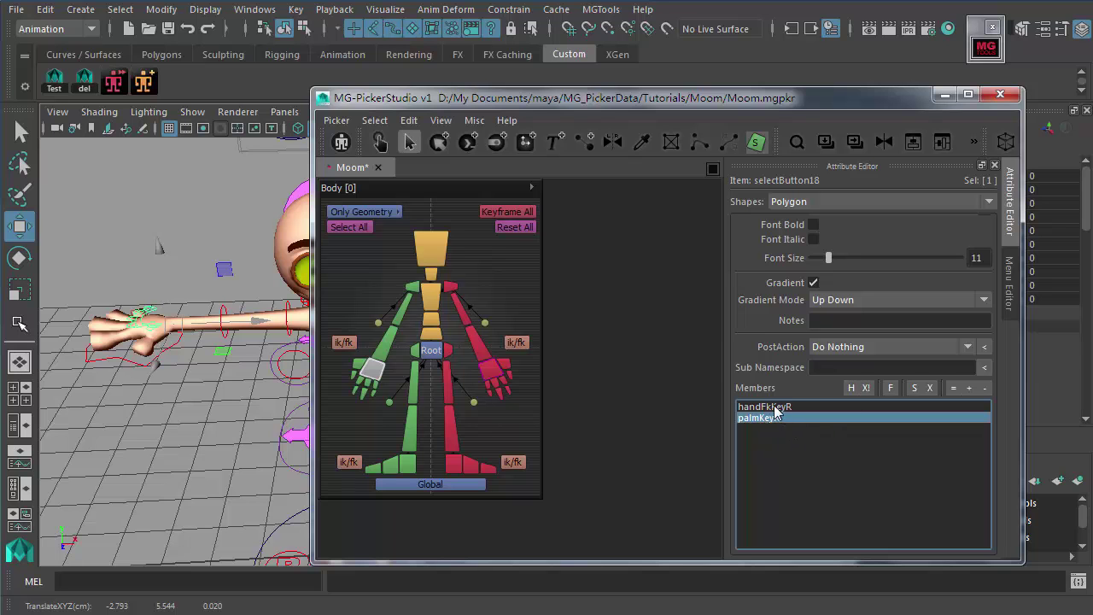
{"action": "left_click", "coordinate": [386, 375]}
{"action": "left_click", "coordinate": [373, 369]}
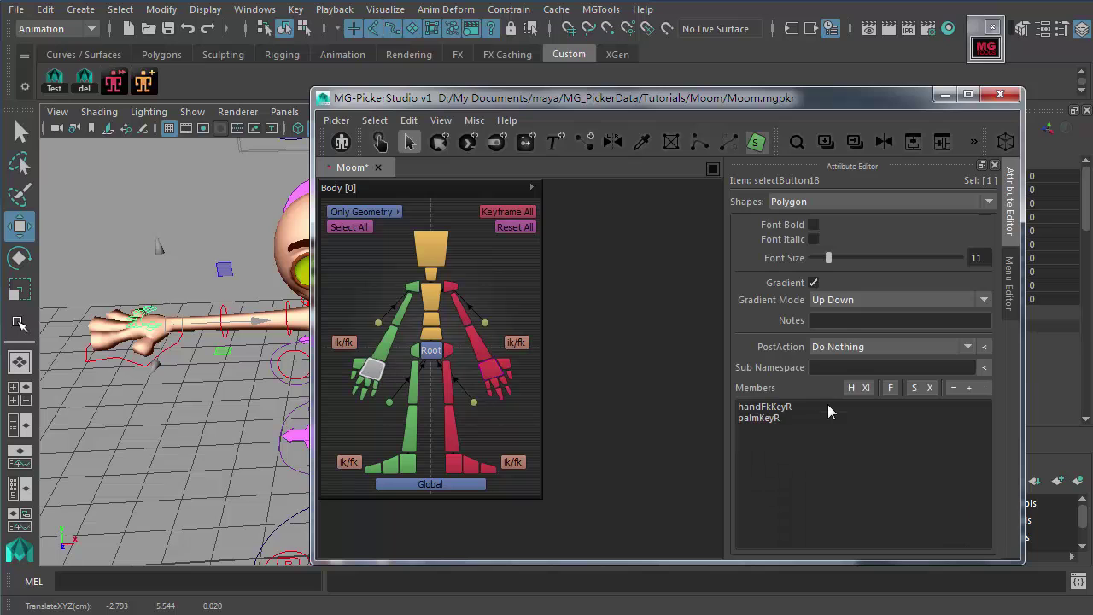
{"action": "left_click", "coordinate": [763, 418]}
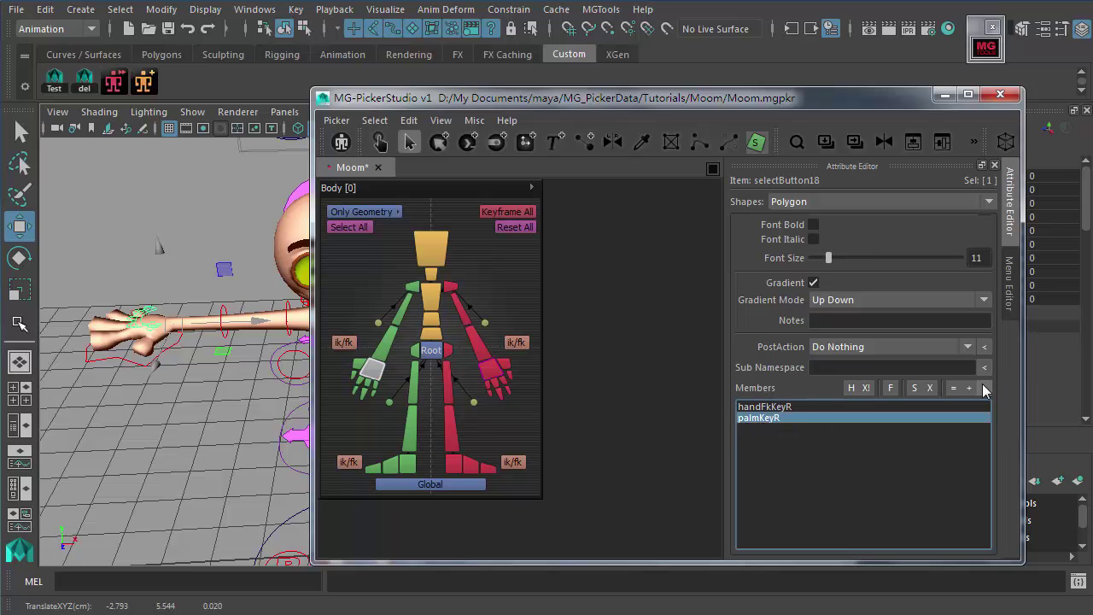
{"action": "left_click", "coordinate": [929, 387]}
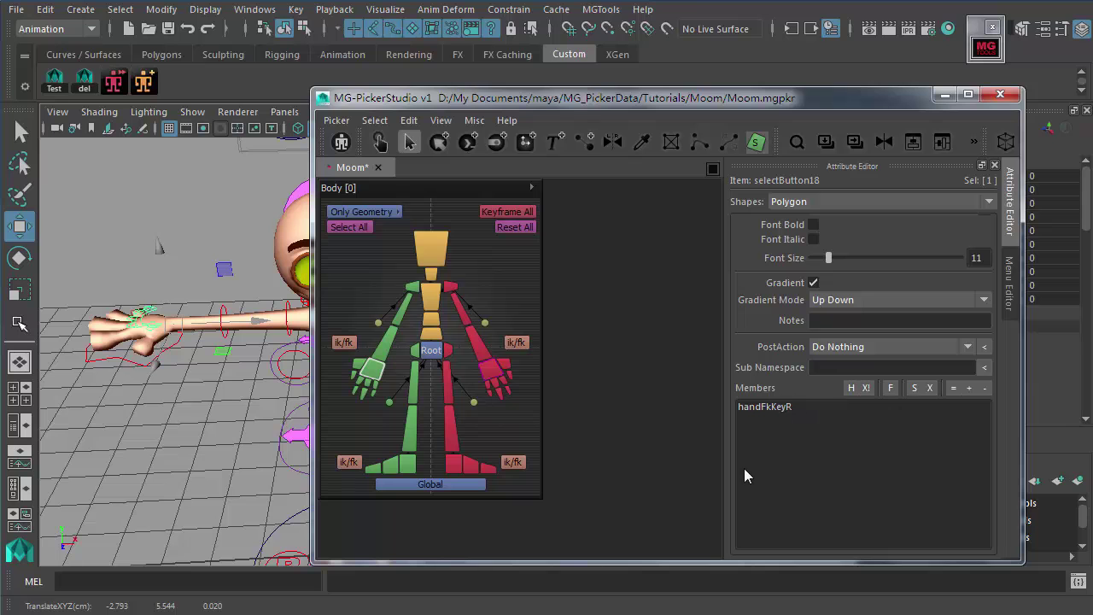
Step: Add lowArmFkKeyR to the members, delete it again, and recheck the hand button
{"action": "left_click", "coordinate": [378, 359]}
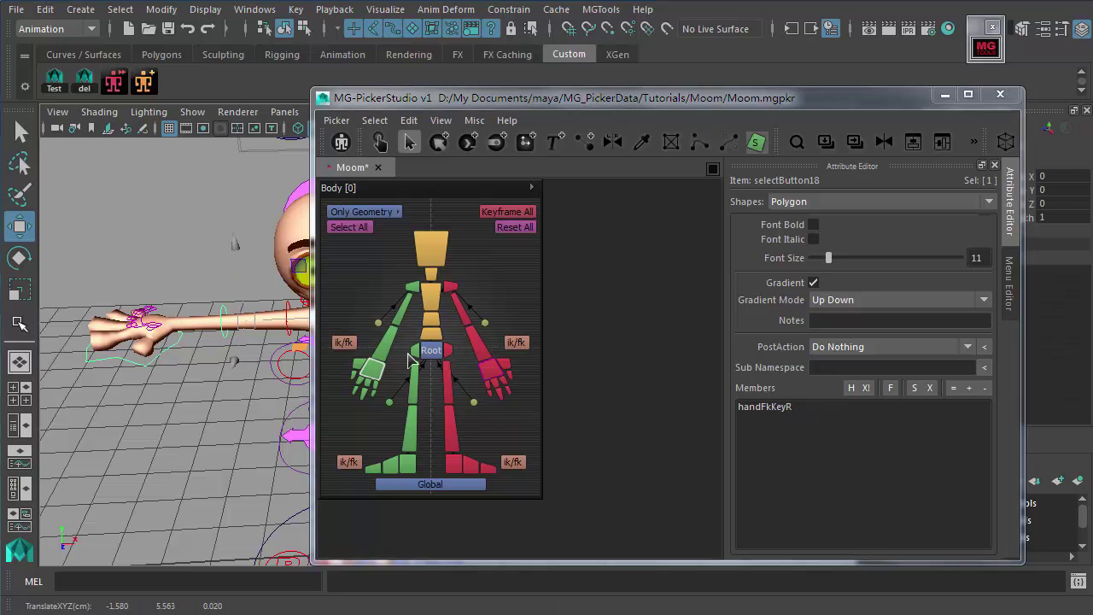
{"action": "left_click", "coordinate": [968, 389]}
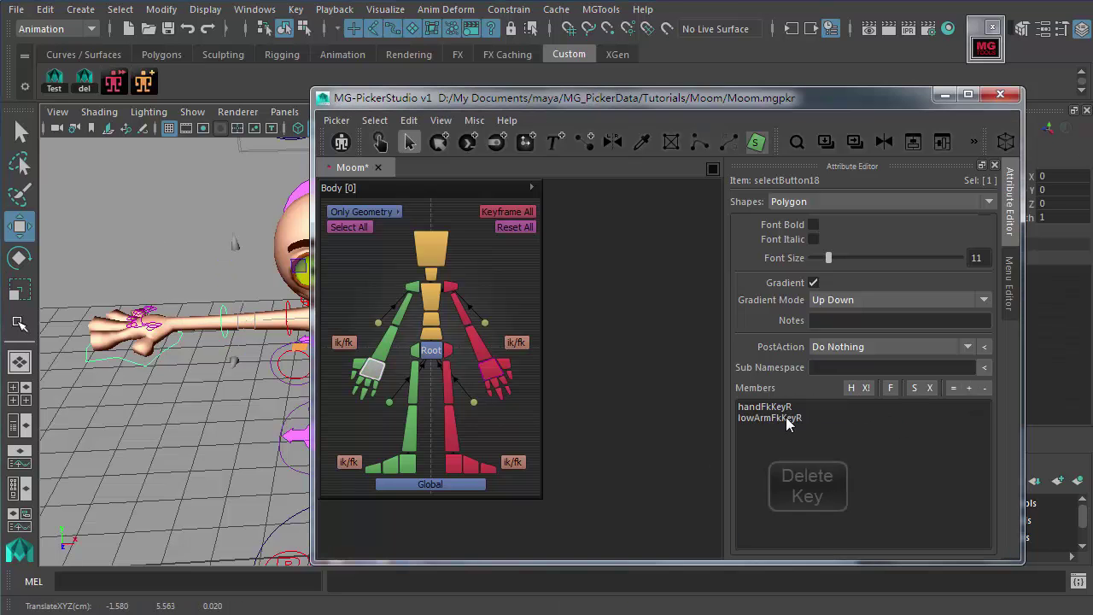
{"action": "left_click", "coordinate": [792, 417]}
{"action": "key", "text": "Delete"}
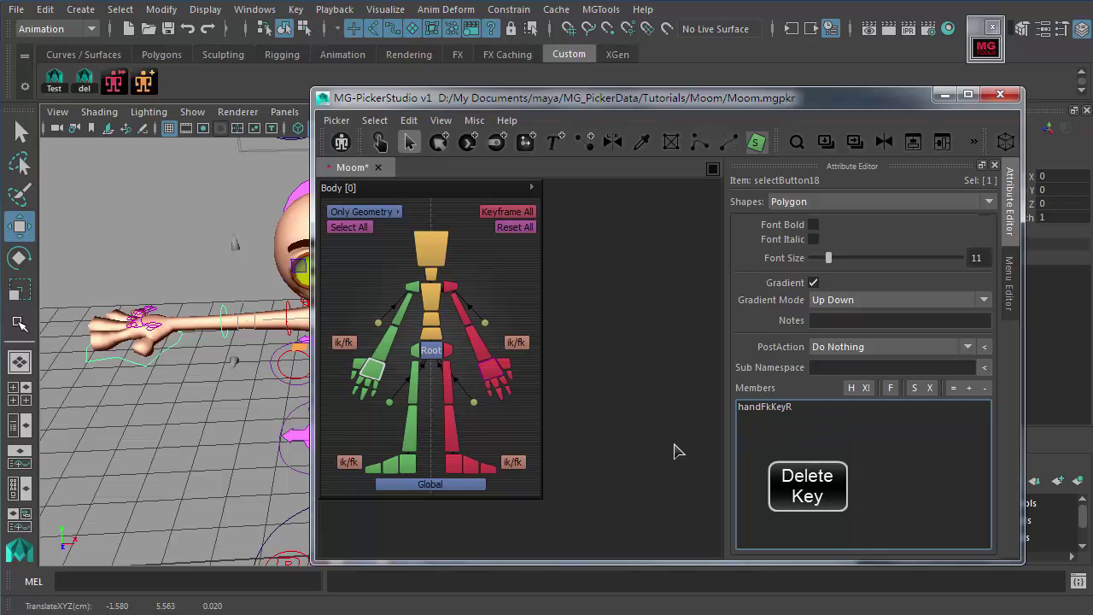
{"action": "left_click", "coordinate": [376, 427]}
{"action": "left_click", "coordinate": [374, 377]}
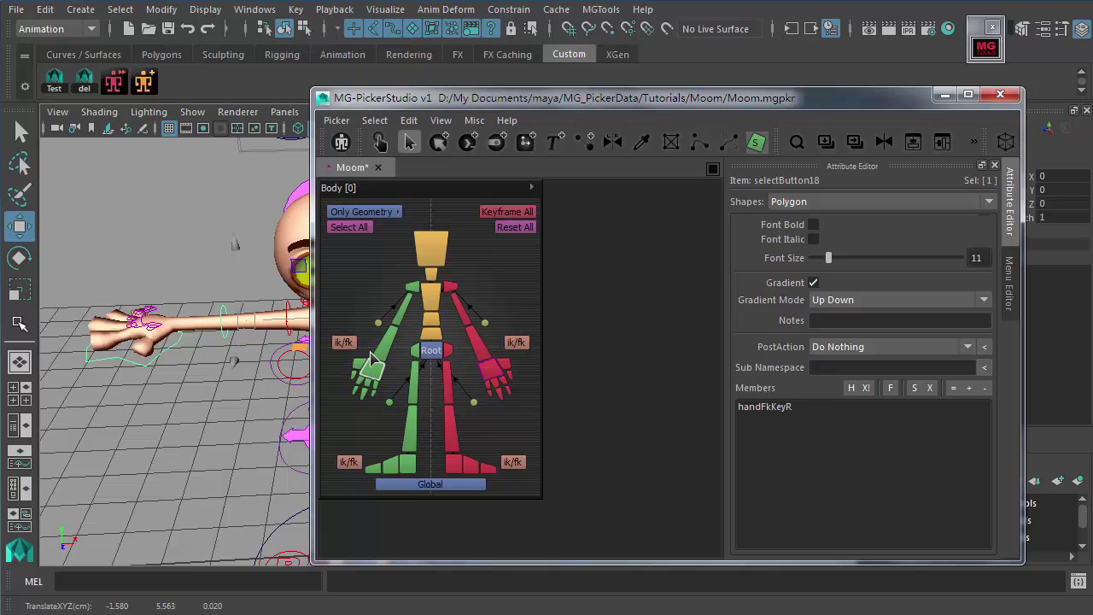
{"action": "left_click", "coordinate": [496, 420]}
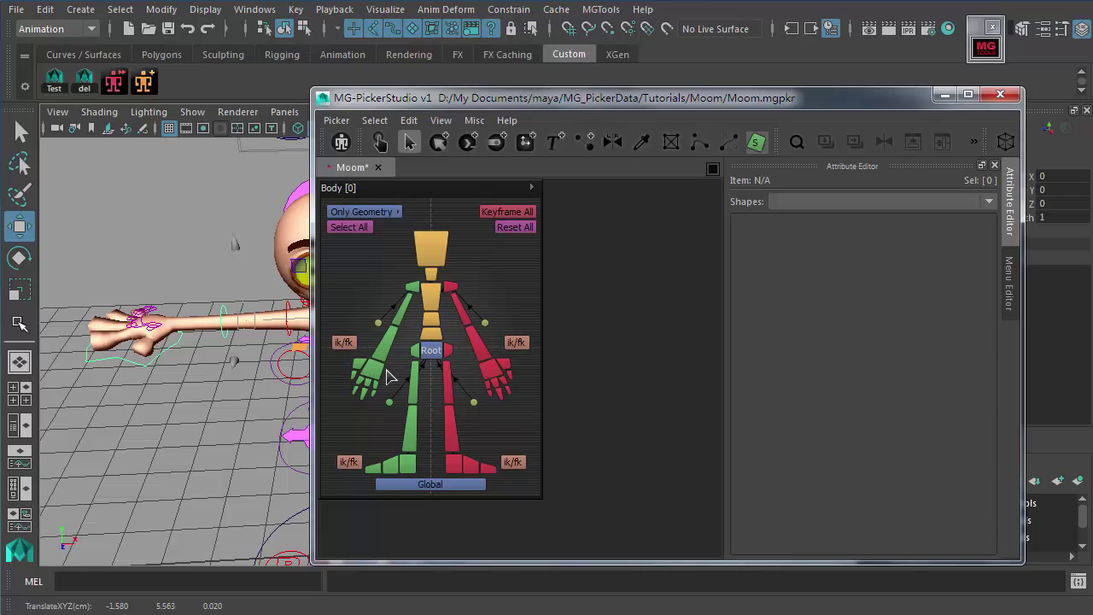
Step: Select the picker's body and head buttons and frame the whole character in the viewport
{"action": "left_click_drag", "start_coordinate": [352, 247], "coordinate": [505, 475]}
{"action": "left_click", "coordinate": [520, 439]}
{"action": "left_click", "coordinate": [432, 246]}
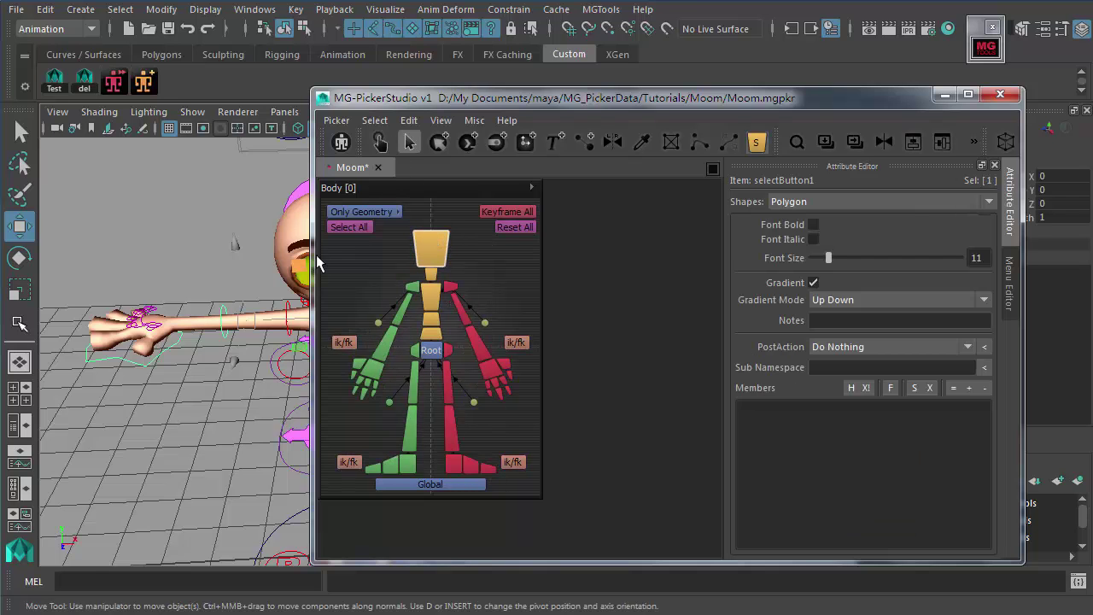
{"action": "key", "text": "a"}
{"action": "scroll", "coordinate": [196, 329], "scroll_direction": "down", "scroll_amount": 3}
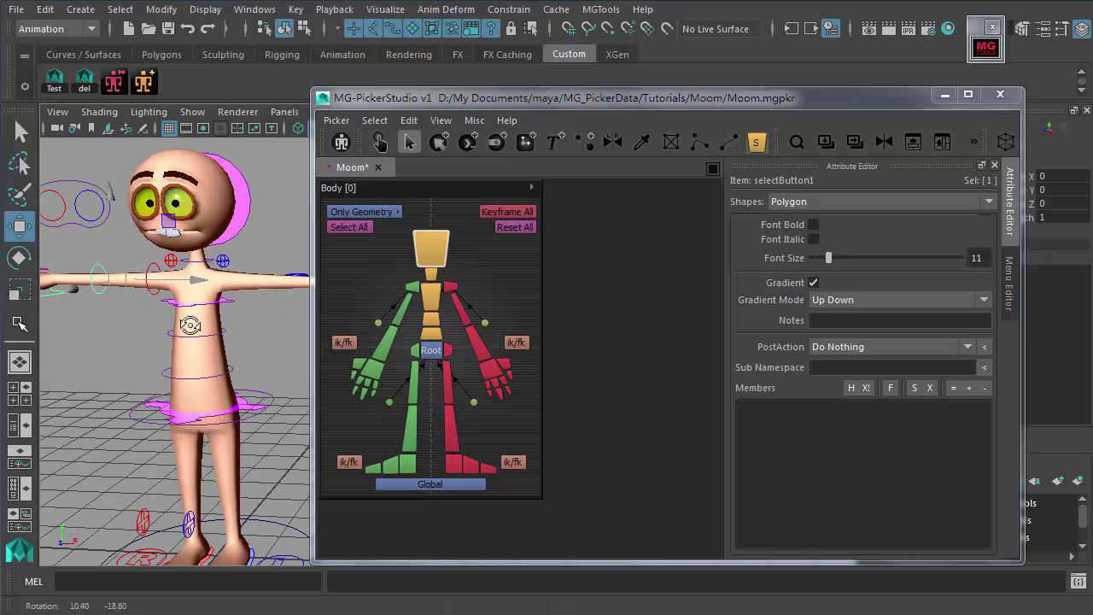
{"action": "left_click_drag", "start_coordinate": [192, 325], "coordinate": [216, 338], "text": "alt"}
{"action": "scroll", "coordinate": [216, 338], "scroll_direction": "up", "scroll_amount": 4}
Step: Switch the picker to pick mode and test the chest and lower spine buttons
{"action": "left_click", "coordinate": [380, 142]}
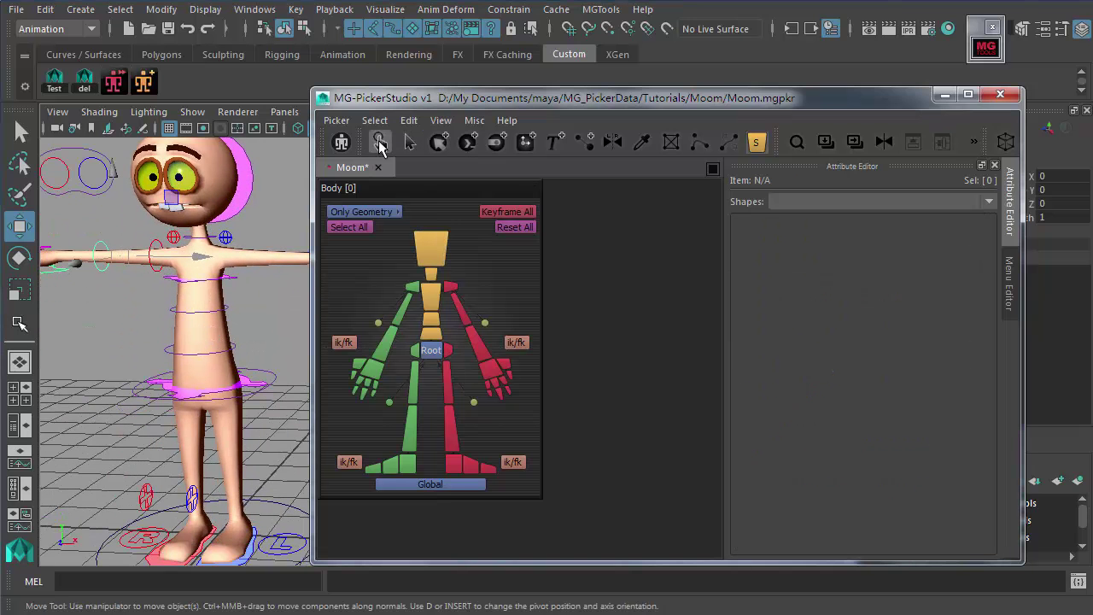
{"action": "left_click", "coordinate": [432, 320]}
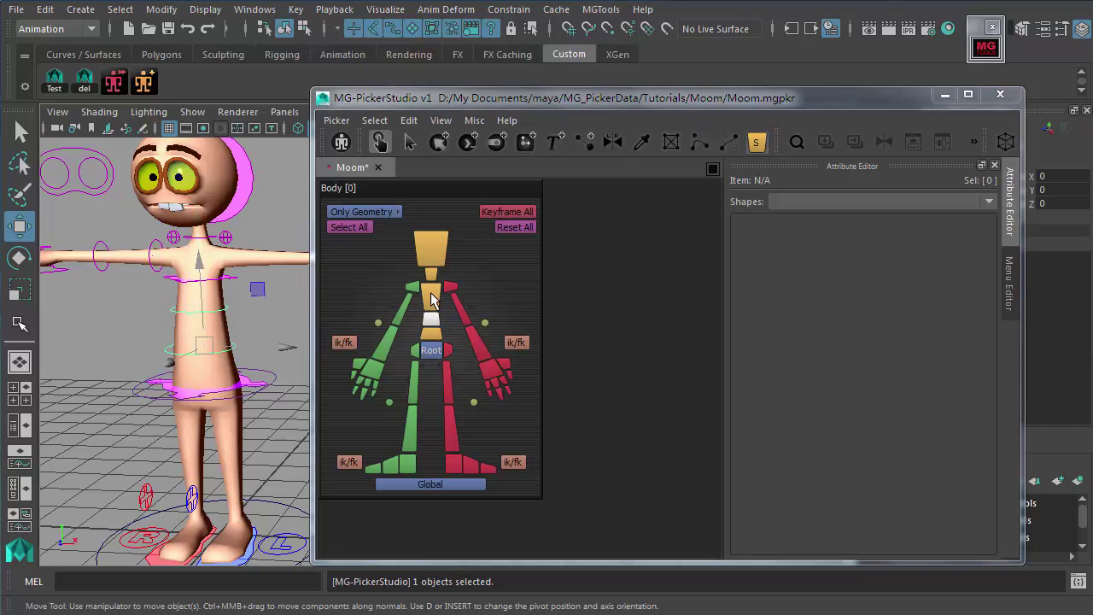
{"action": "left_click", "coordinate": [433, 335]}
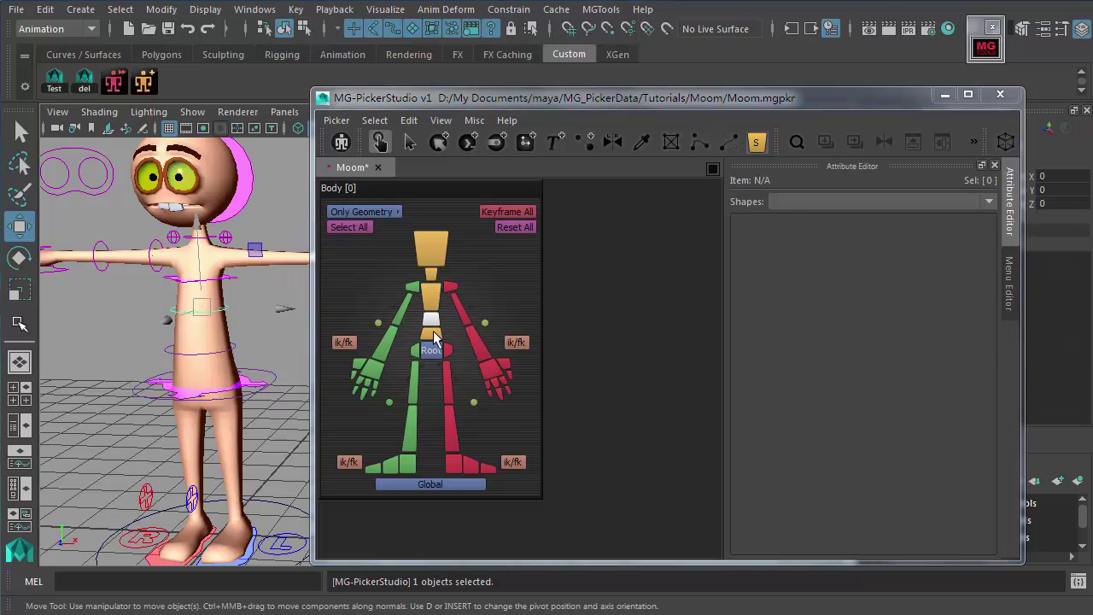
{"action": "left_click", "coordinate": [432, 297]}
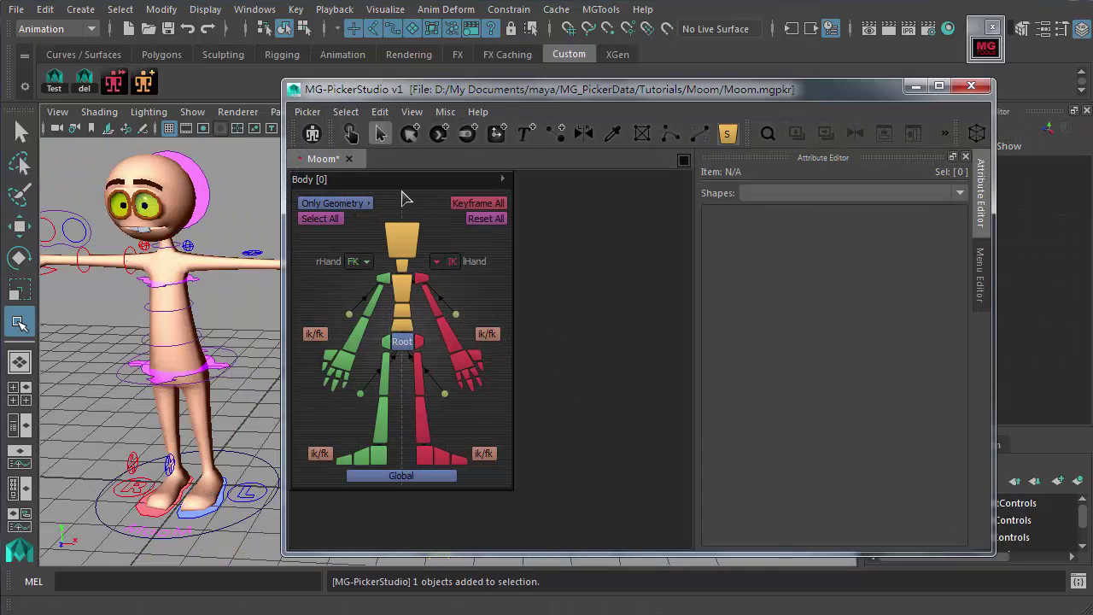
{"action": "left_click", "coordinate": [350, 134]}
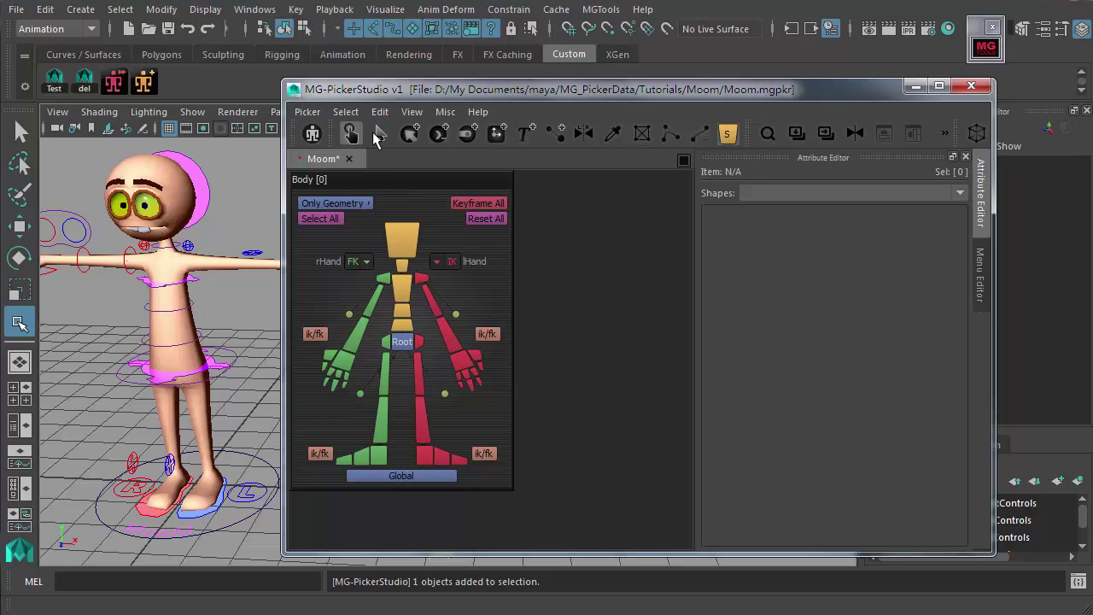
{"action": "left_click", "coordinate": [381, 136]}
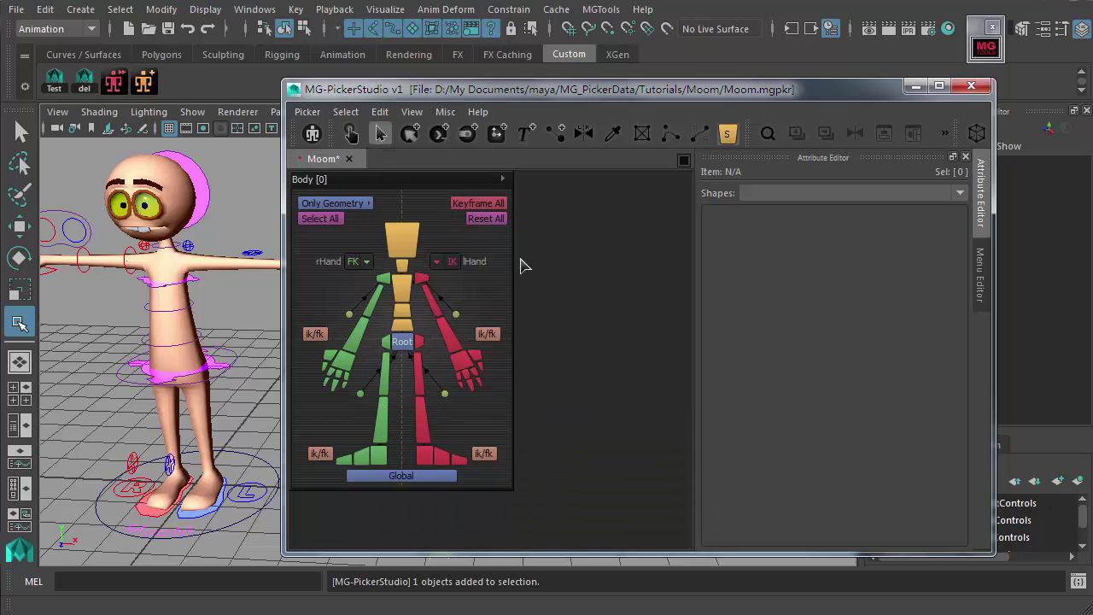
{"action": "left_click", "coordinate": [411, 292]}
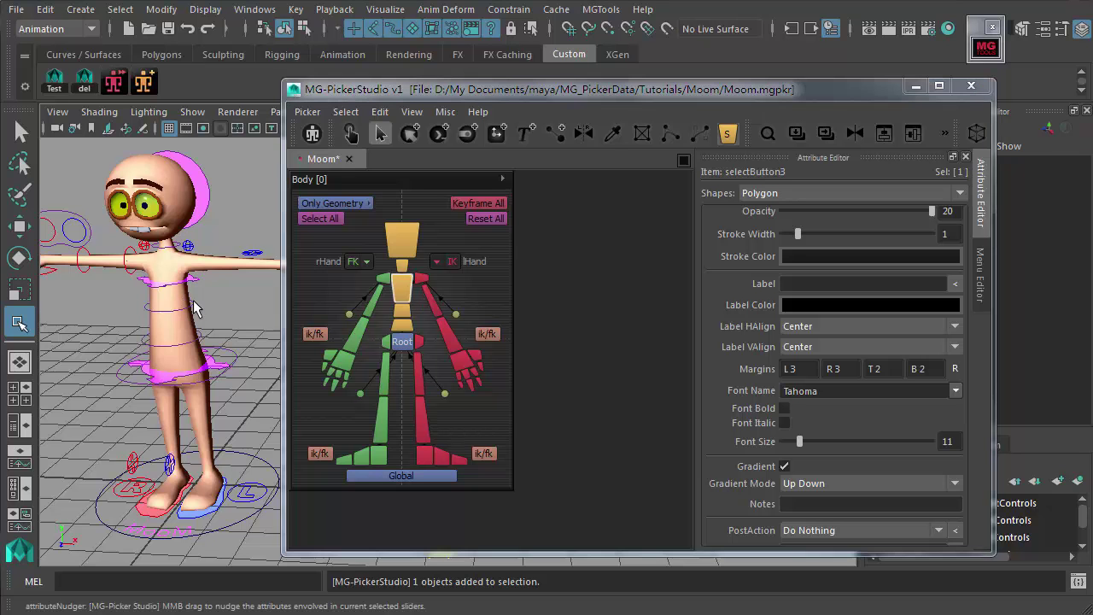
{"action": "left_click", "coordinate": [488, 308]}
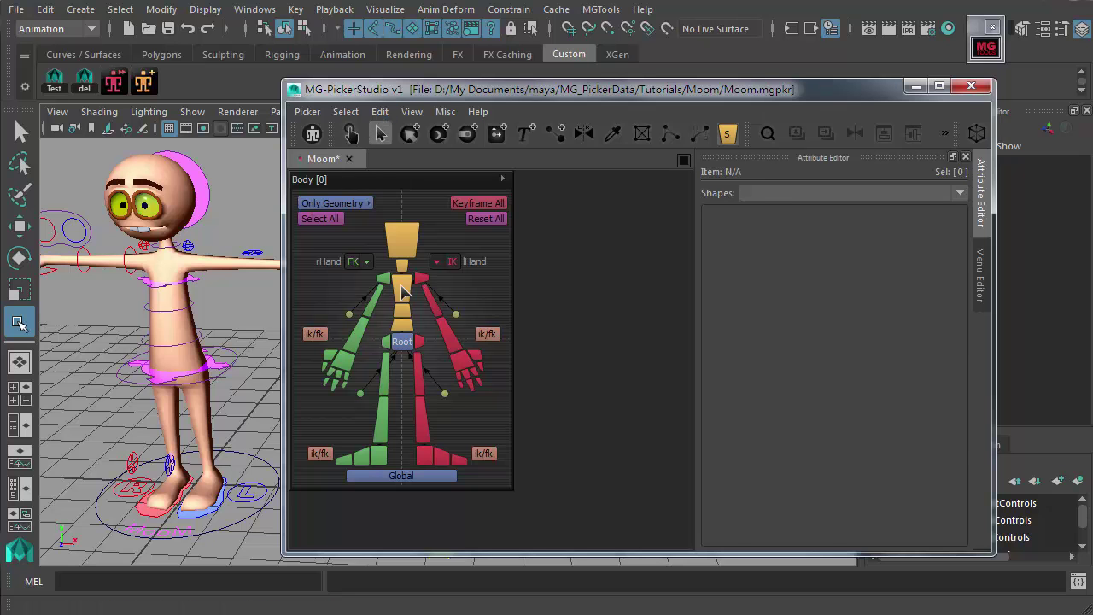
{"action": "left_click", "coordinate": [405, 291]}
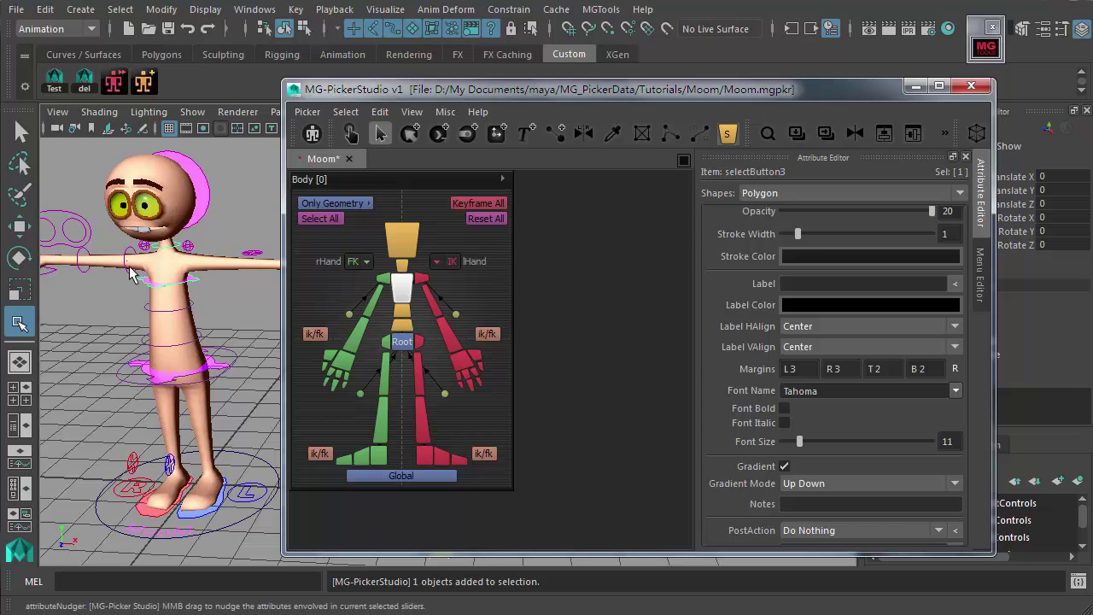
{"action": "scroll", "coordinate": [748, 500], "scroll_direction": "down", "scroll_amount": 5}
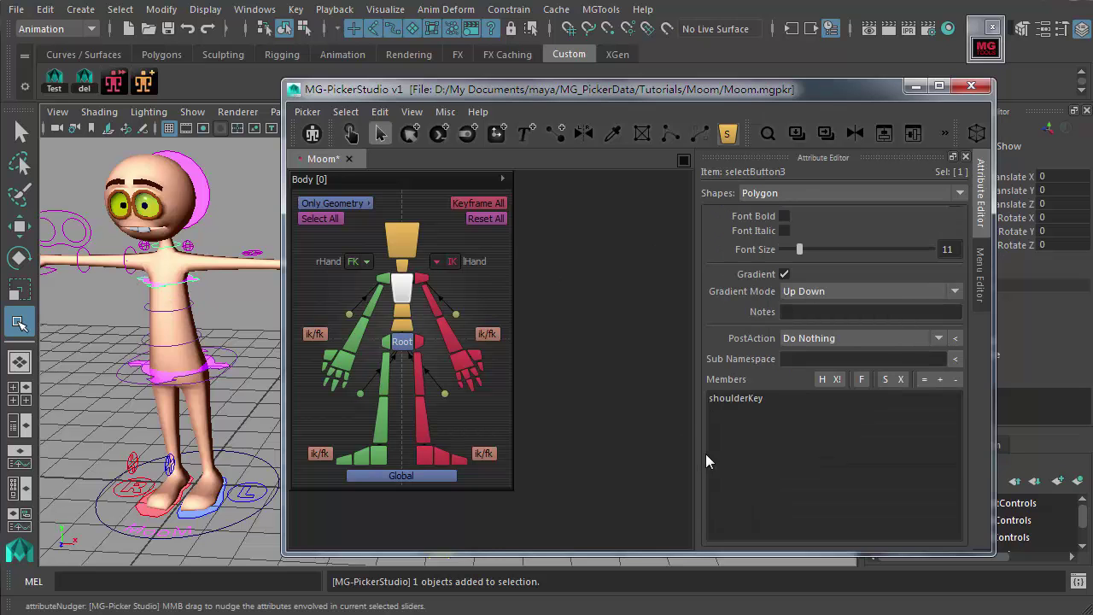
{"action": "left_click", "coordinate": [469, 295]}
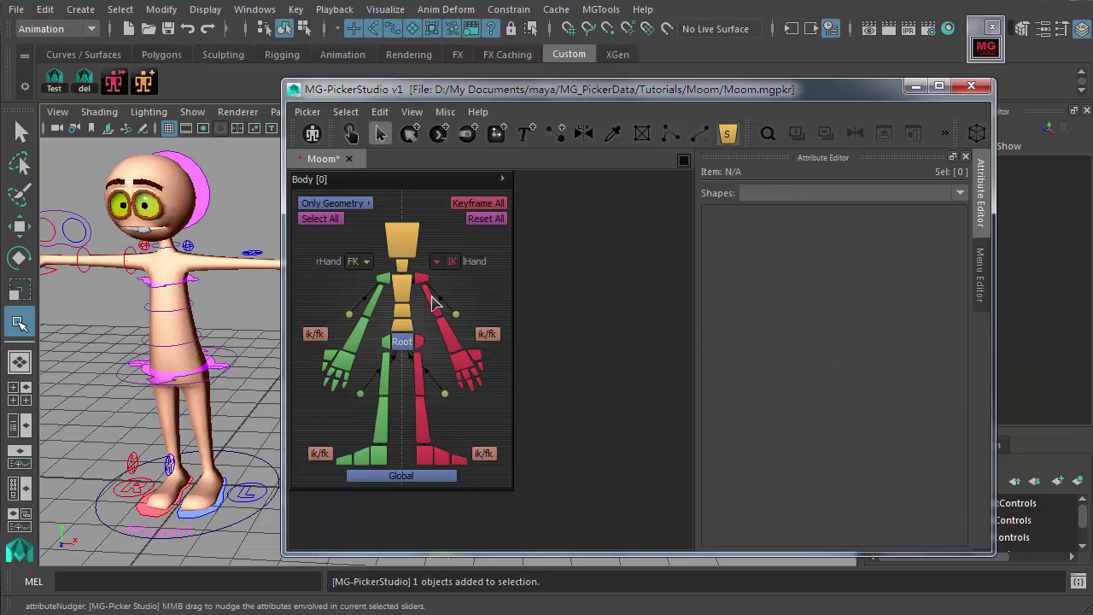
{"action": "left_click", "coordinate": [435, 305]}
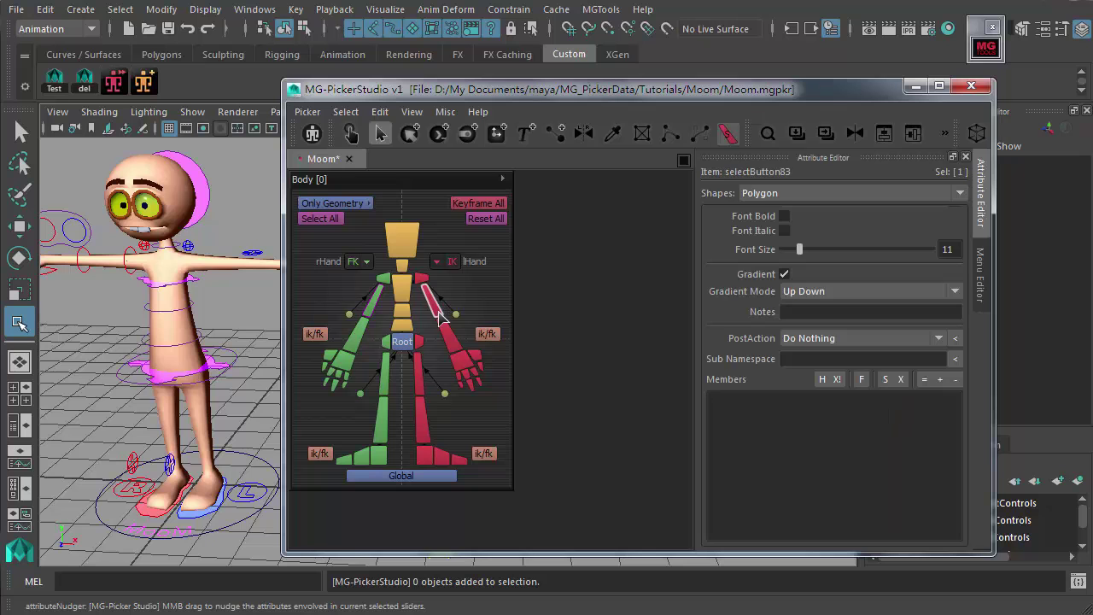
{"action": "left_click", "coordinate": [457, 351]}
{"action": "left_click", "coordinate": [406, 313]}
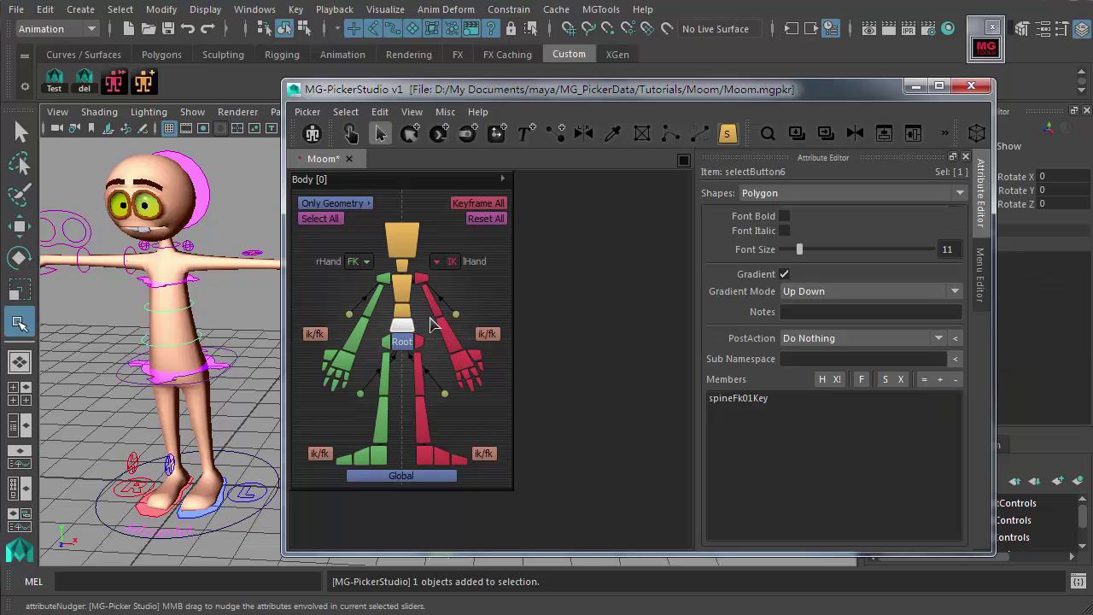
{"action": "left_click", "coordinate": [401, 316]}
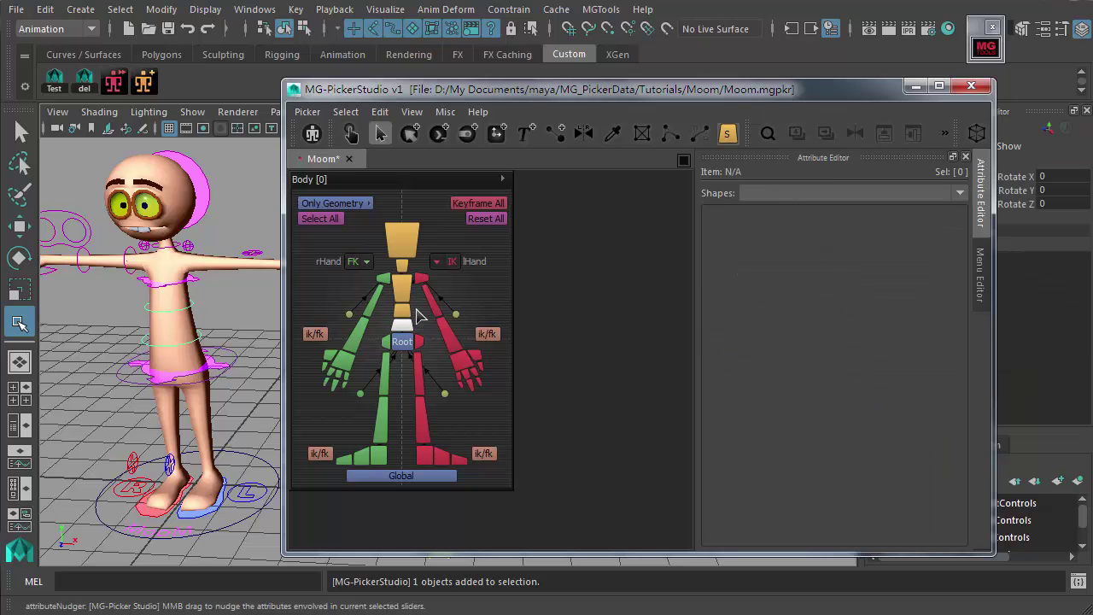
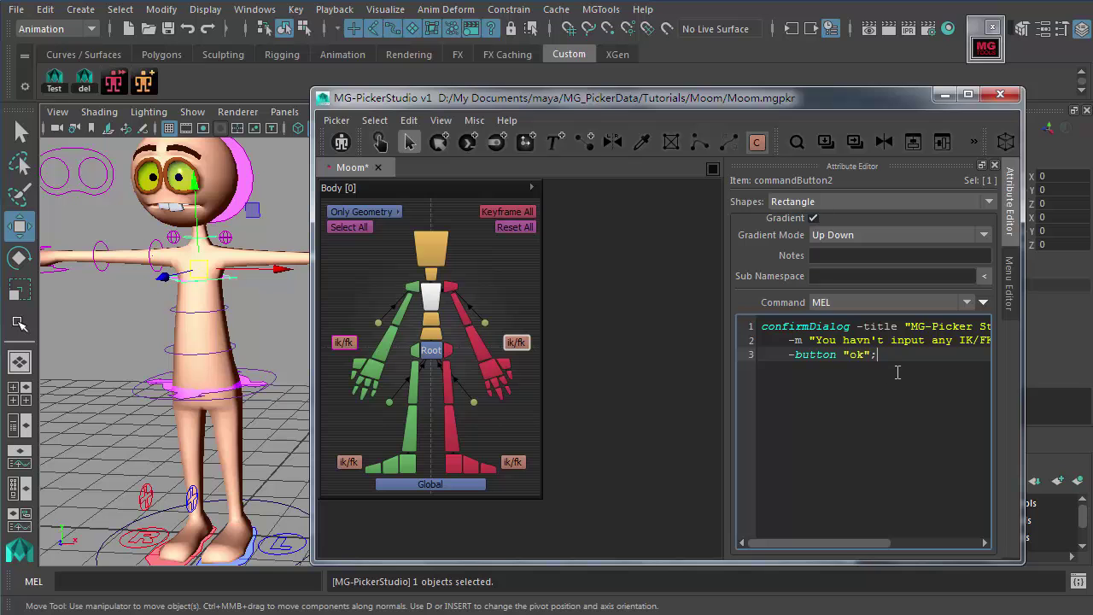
{"action": "left_click_drag", "start_coordinate": [889, 369], "coordinate": [896, 375]}
{"action": "left_click", "coordinate": [762, 326]}
{"action": "left_click", "coordinate": [894, 362]}
{"action": "left_click_drag", "start_coordinate": [888, 356], "coordinate": [758, 323]}
{"action": "left_click", "coordinate": [863, 351]}
{"action": "scroll", "coordinate": [786, 304], "scroll_direction": "up", "scroll_amount": 2}
{"action": "scroll", "coordinate": [799, 306], "scroll_direction": "down", "scroll_amount": 3}
{"action": "left_click_drag", "start_coordinate": [762, 326], "coordinate": [600, 277]}
{"action": "left_click", "coordinate": [888, 377]}
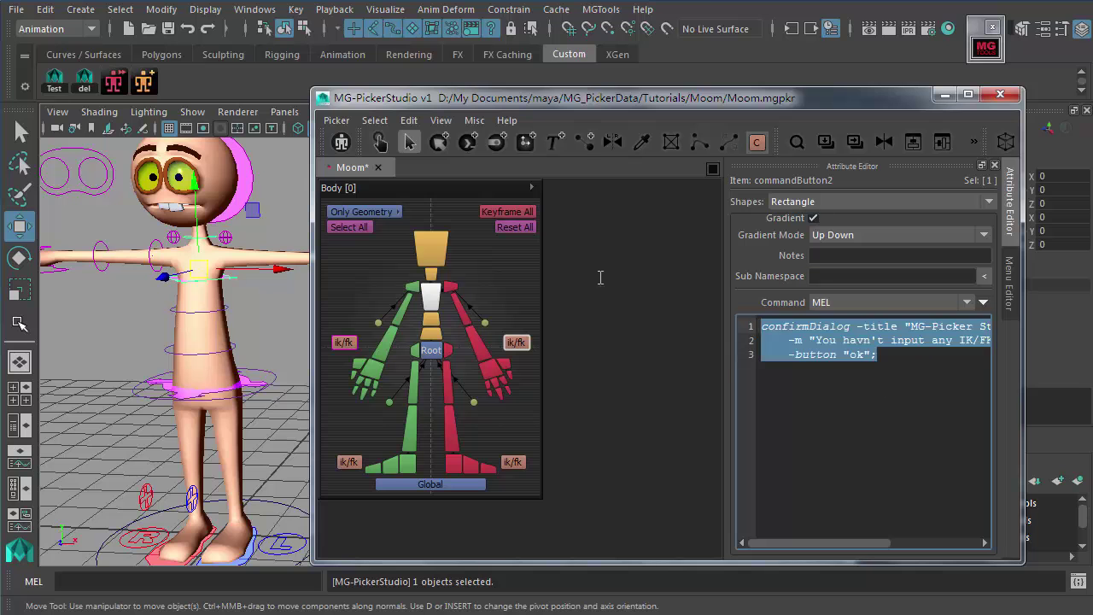
{"action": "left_click", "coordinate": [859, 416]}
{"action": "left_click", "coordinate": [540, 396]}
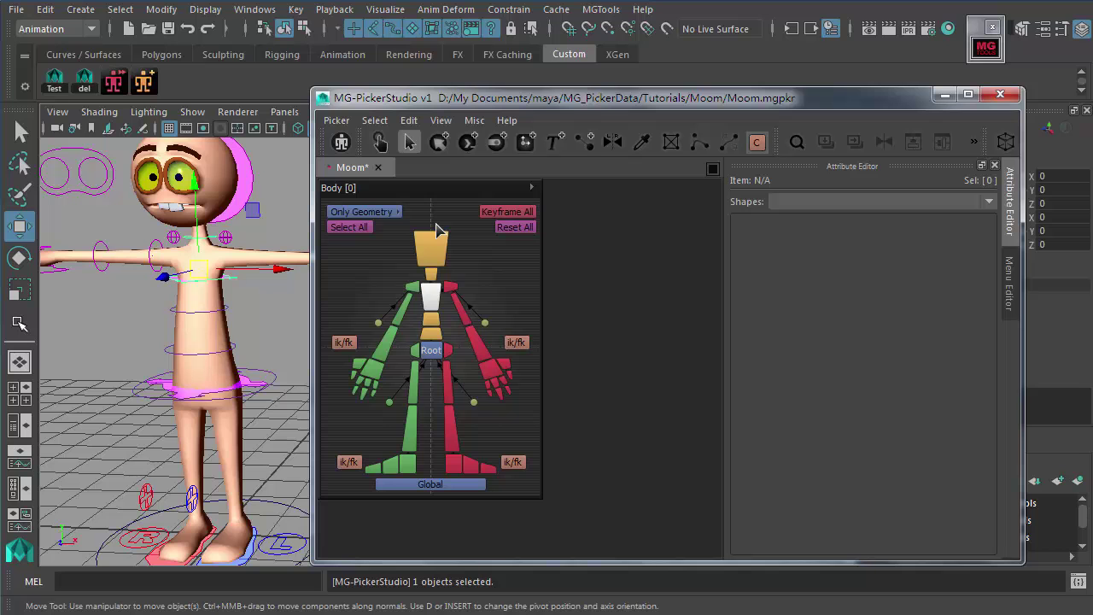
Step: Inspect the head button, the right ik/fk button and the Body picker panel's settings
{"action": "left_click", "coordinate": [441, 246]}
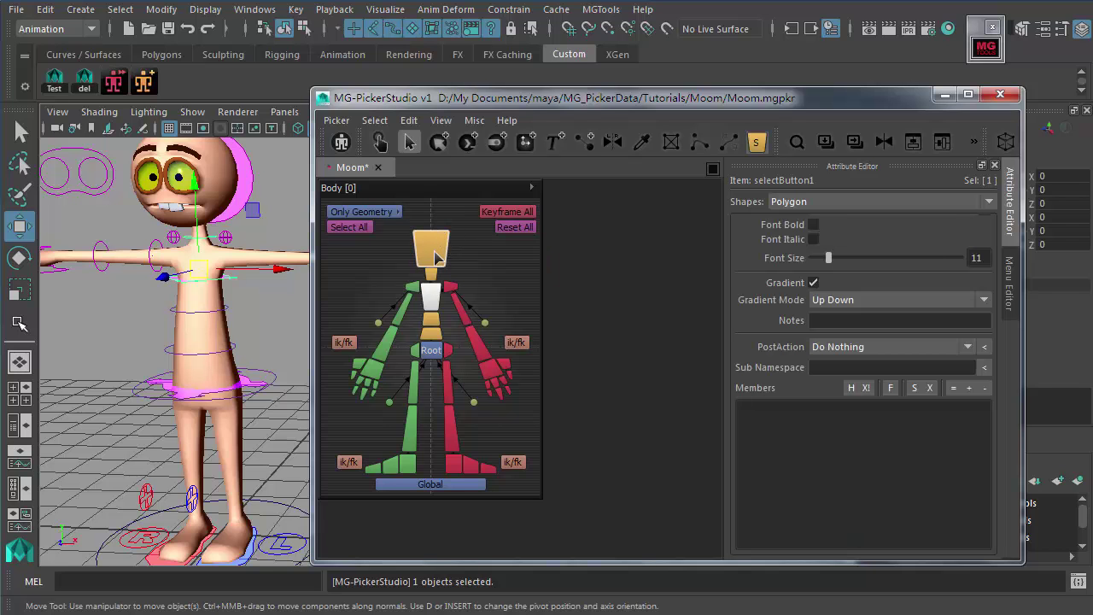
{"action": "left_click", "coordinate": [518, 344]}
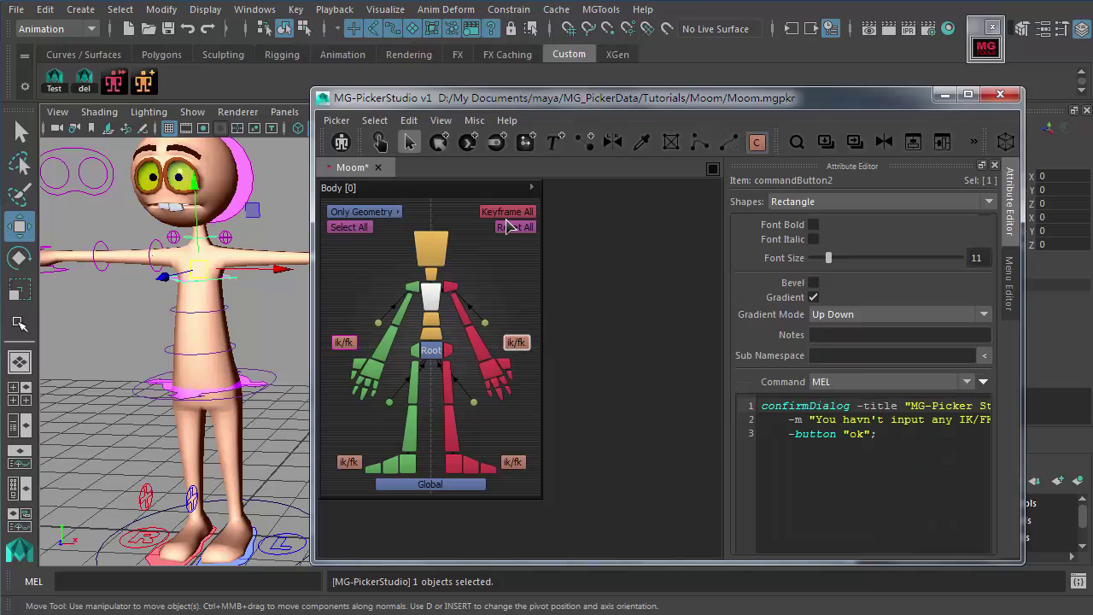
{"action": "left_click", "coordinate": [458, 193]}
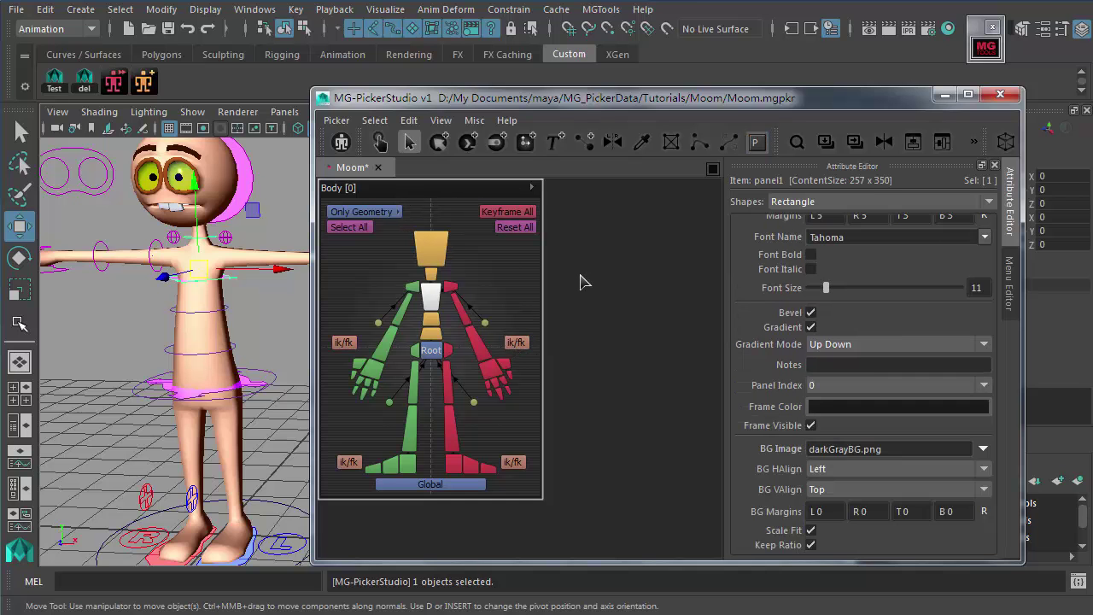
{"action": "scroll", "coordinate": [767, 384], "scroll_direction": "up", "scroll_amount": 3}
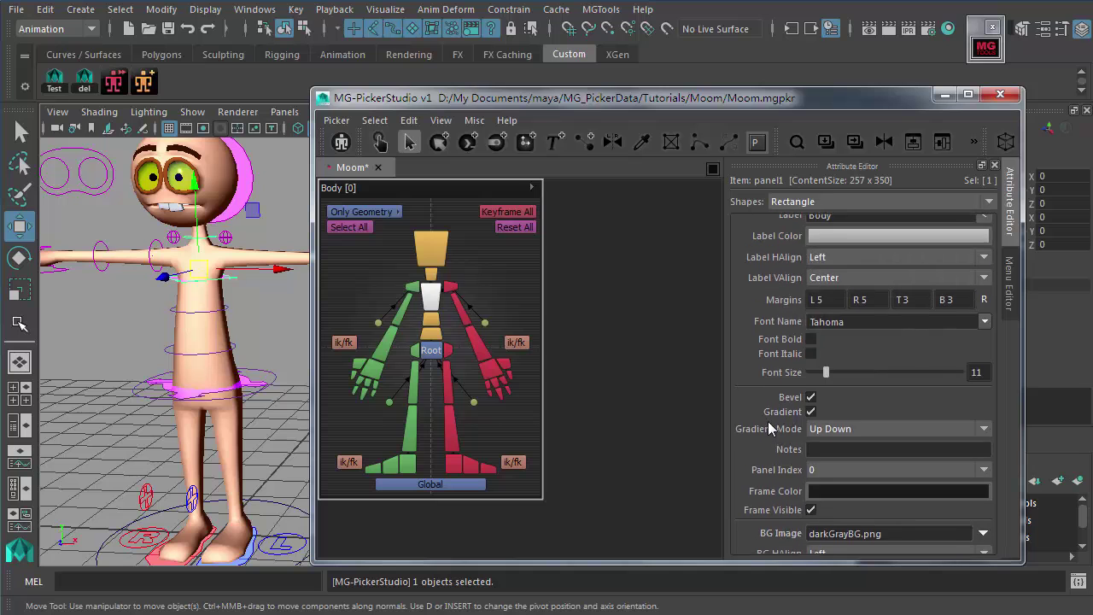
{"action": "left_click", "coordinate": [598, 333]}
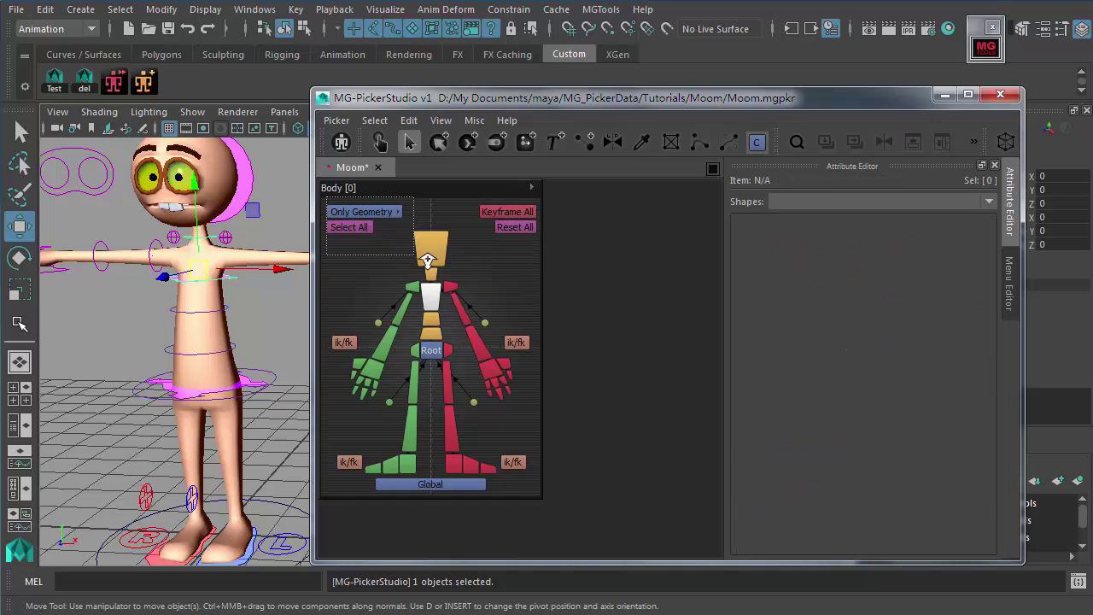
Step: Select the Only Geometry button and show its right-click menu in the Menu Editor
{"action": "scroll", "coordinate": [459, 282], "scroll_direction": "up", "scroll_amount": 4}
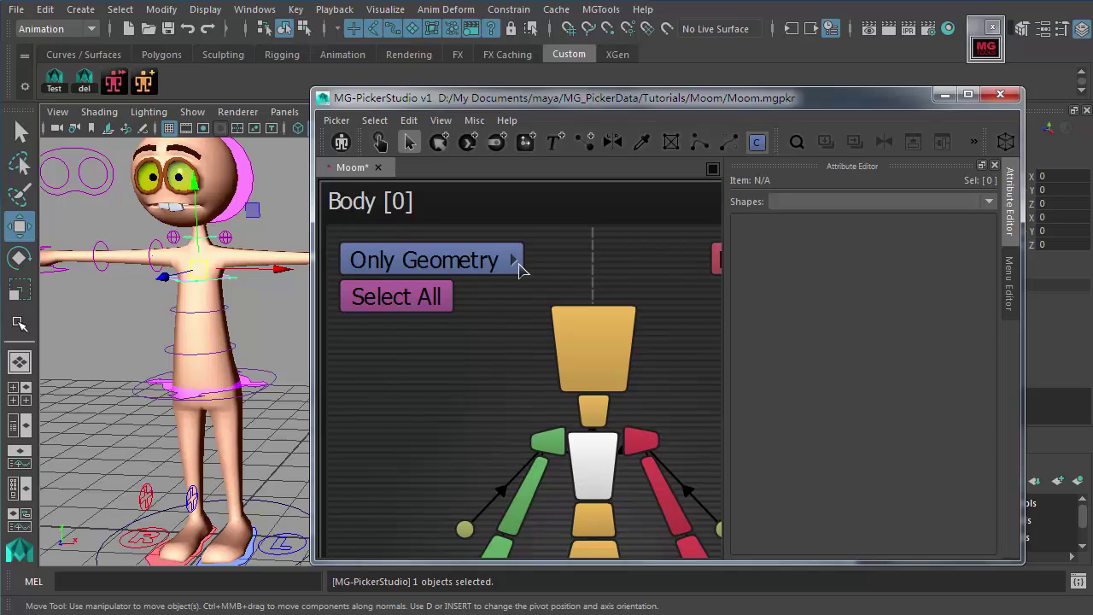
{"action": "scroll", "coordinate": [534, 292], "scroll_direction": "down", "scroll_amount": 4}
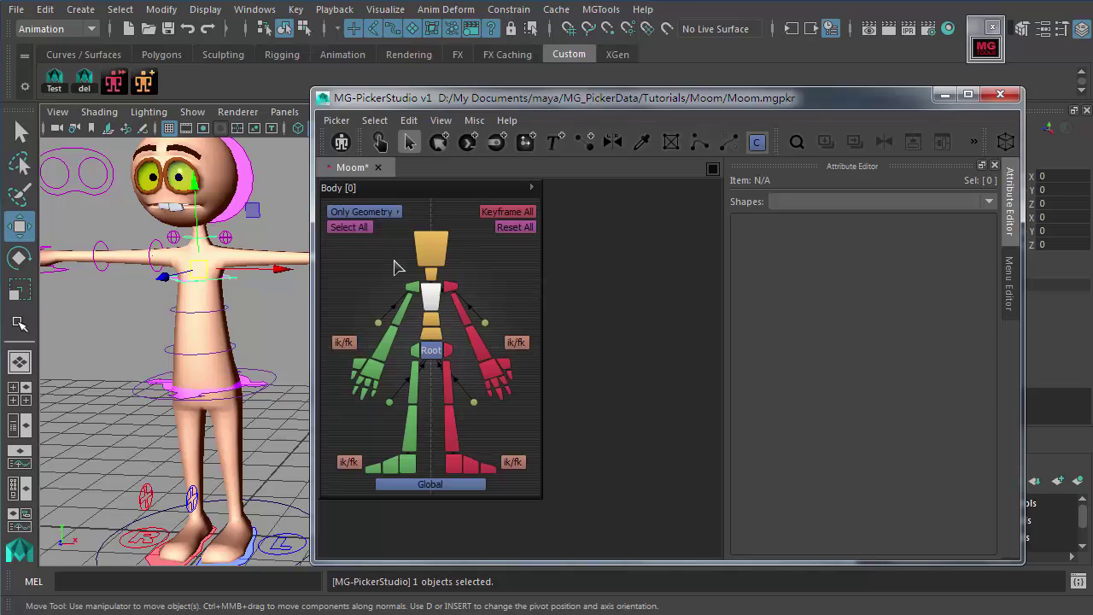
{"action": "left_click", "coordinate": [341, 217]}
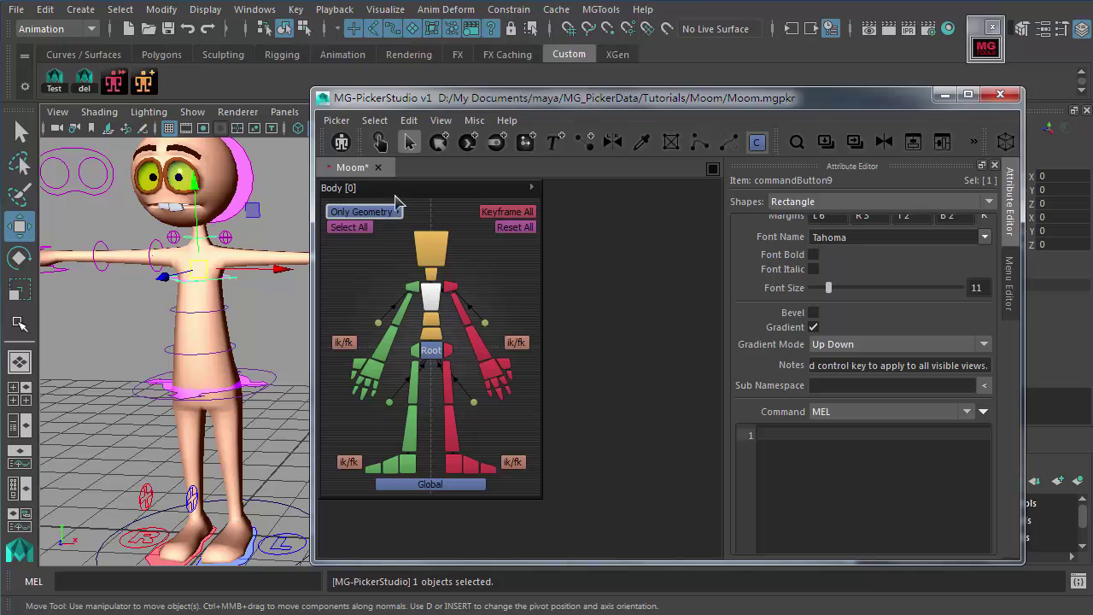
{"action": "left_click", "coordinate": [1017, 269]}
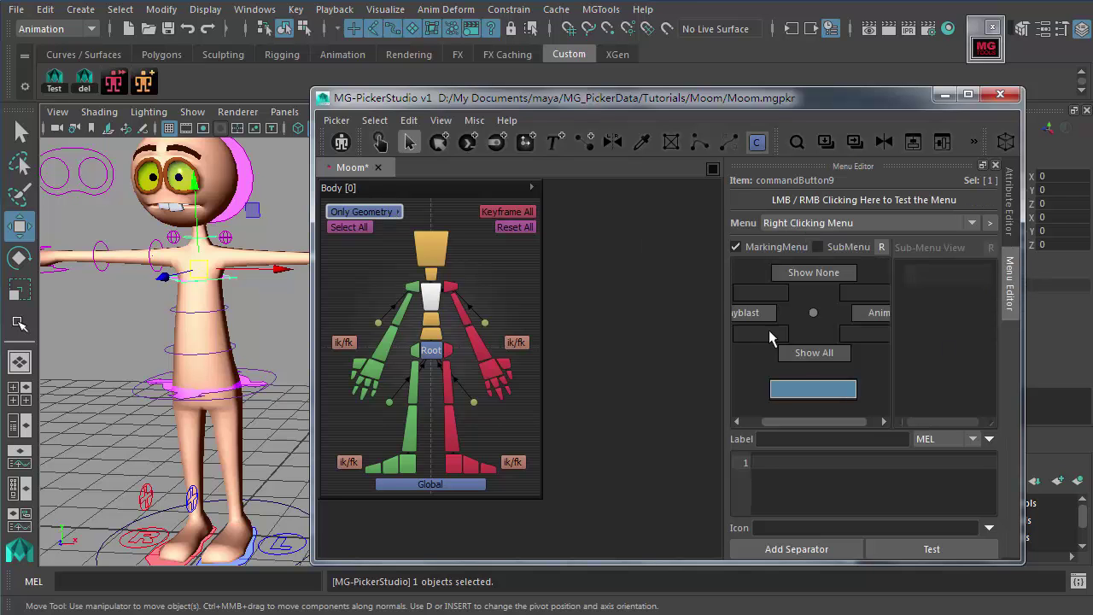
Step: Widen the menu editing area and inspect the Show None item's MEL command
{"action": "left_click_drag", "start_coordinate": [726, 288], "coordinate": [578, 287]}
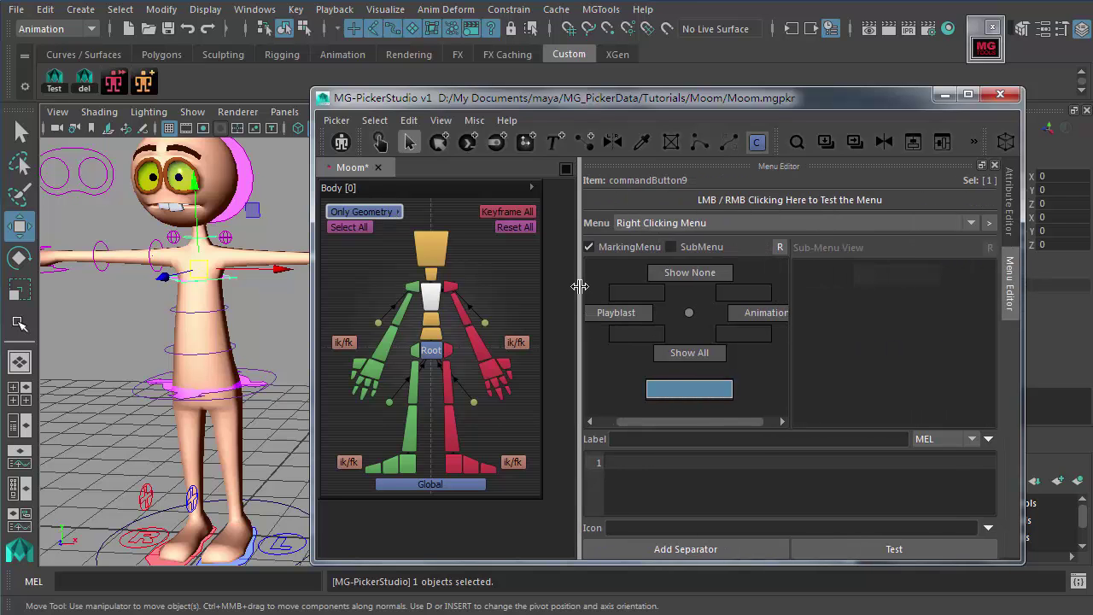
{"action": "left_click", "coordinate": [691, 279]}
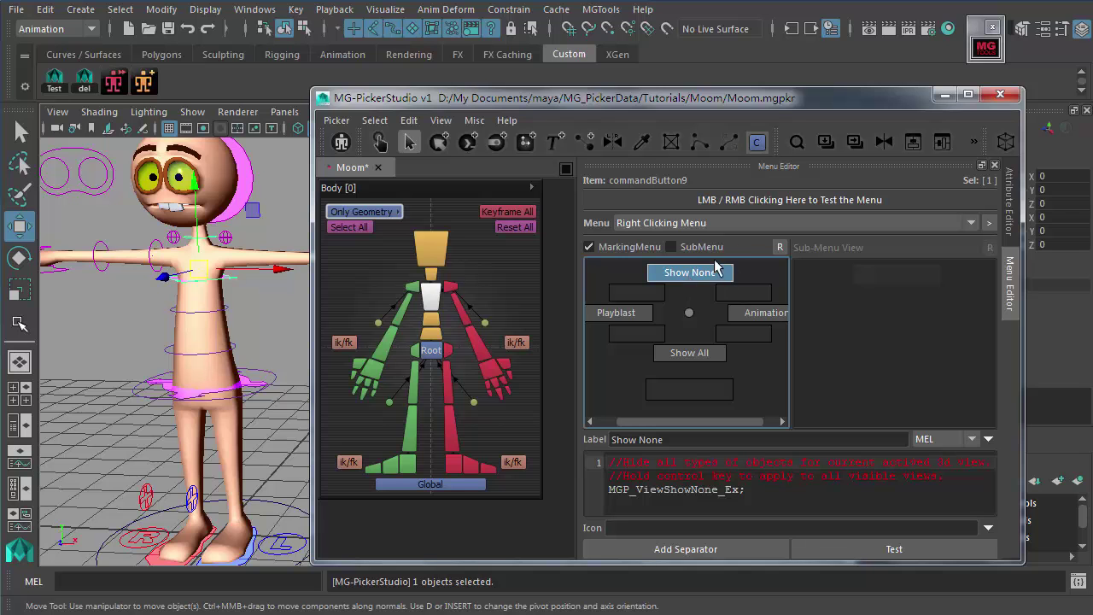
{"action": "left_click", "coordinate": [769, 493]}
{"action": "key", "text": "ctrl+a"}
{"action": "left_click", "coordinate": [802, 498]}
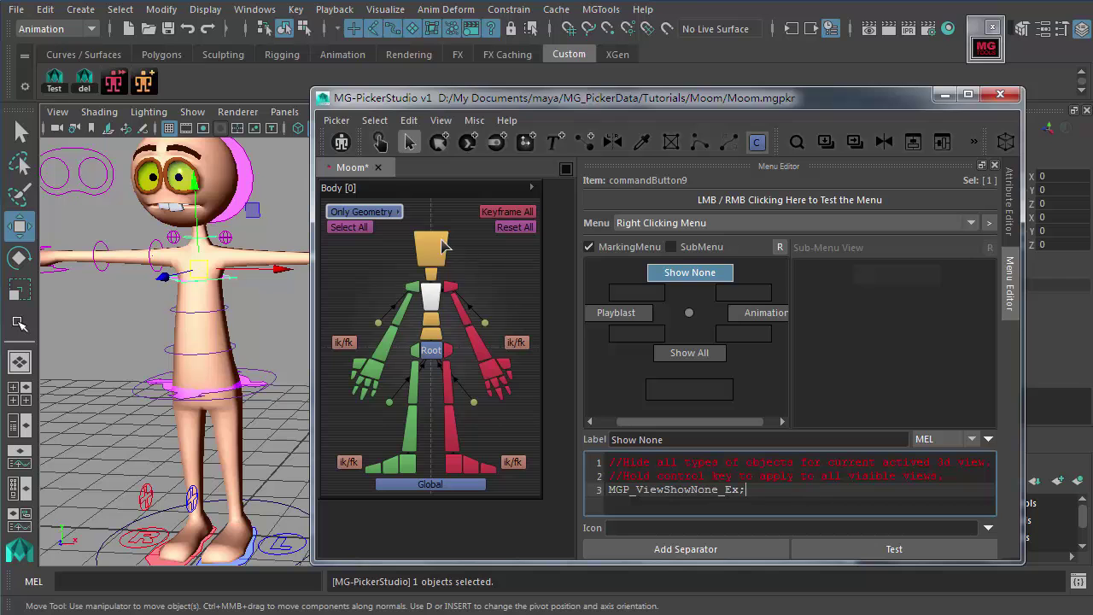
Step: Review the MEL commands of the Show None, Playblast and Show All items
{"action": "left_click", "coordinate": [398, 213]}
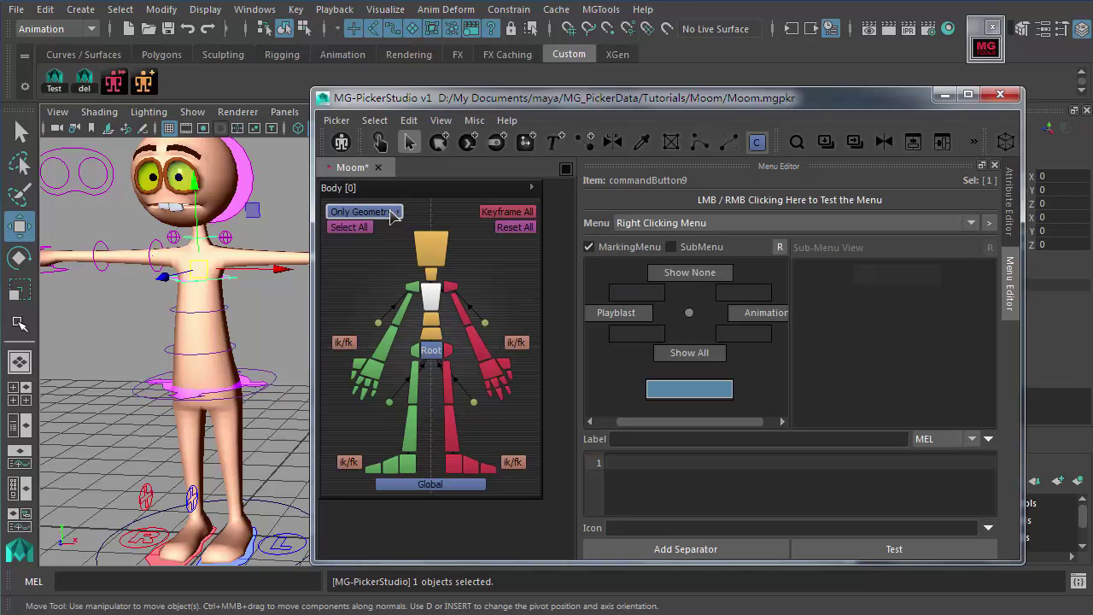
{"action": "left_click", "coordinate": [690, 273]}
{"action": "left_click", "coordinate": [628, 312]}
{"action": "left_click", "coordinate": [700, 353]}
{"action": "left_click", "coordinate": [756, 323]}
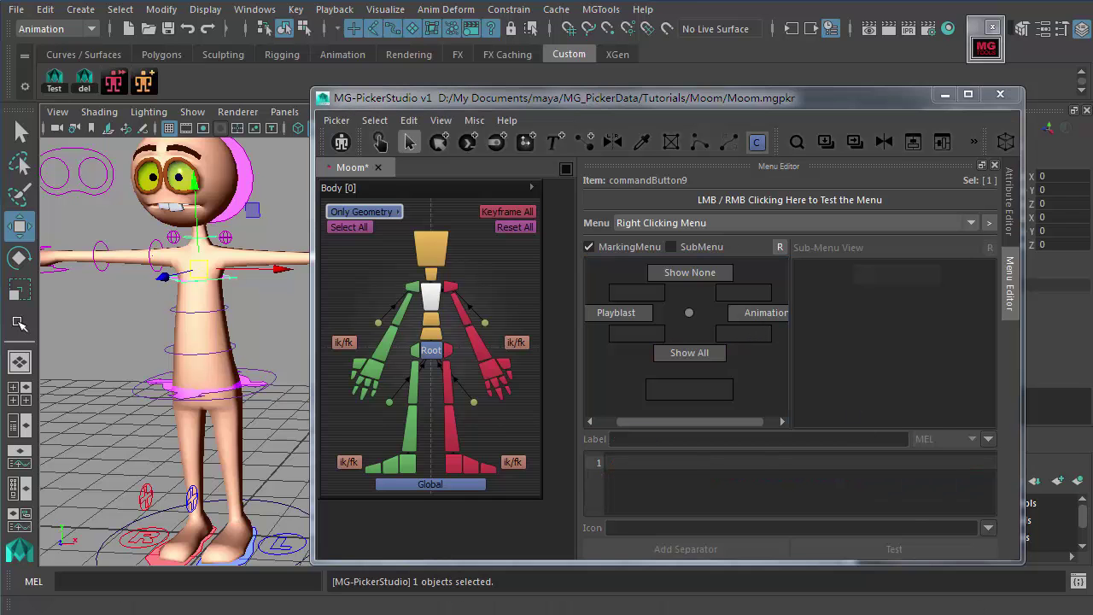
Step: Move the picker window right and try the left ik/fk and Only Geometry buttons
{"action": "left_click_drag", "start_coordinate": [628, 97], "coordinate": [724, 99]}
{"action": "left_click", "coordinate": [586, 198]}
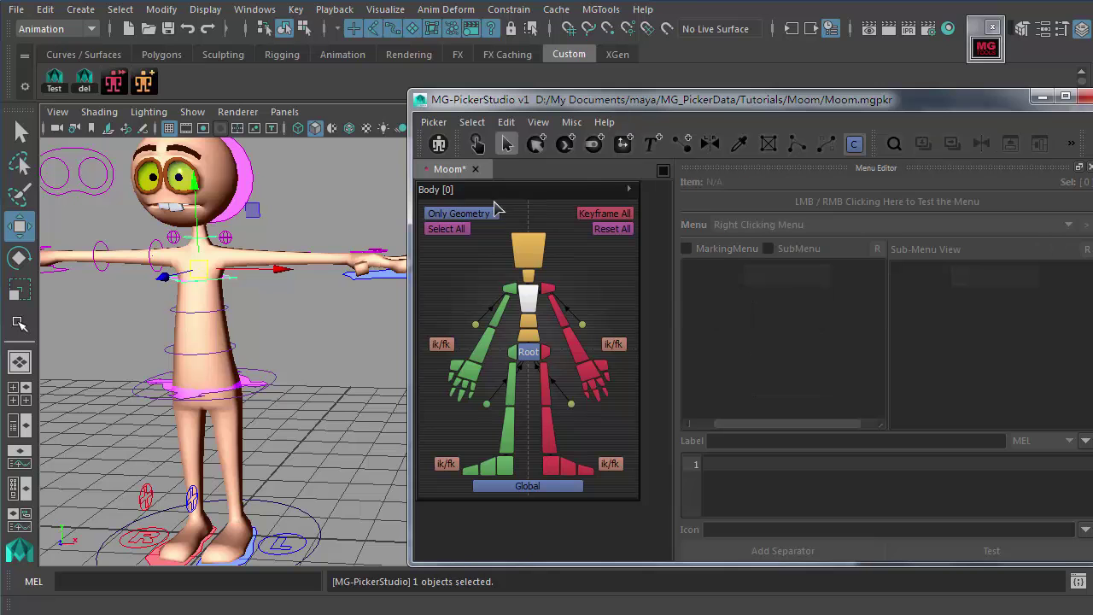
{"action": "left_click", "coordinate": [441, 343]}
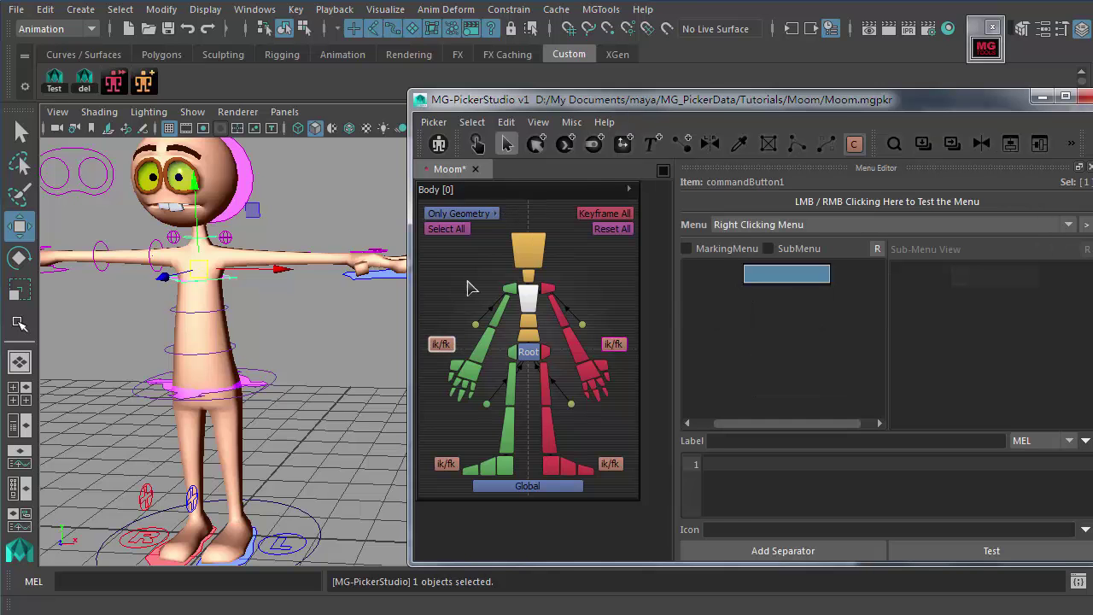
{"action": "left_click", "coordinate": [614, 330]}
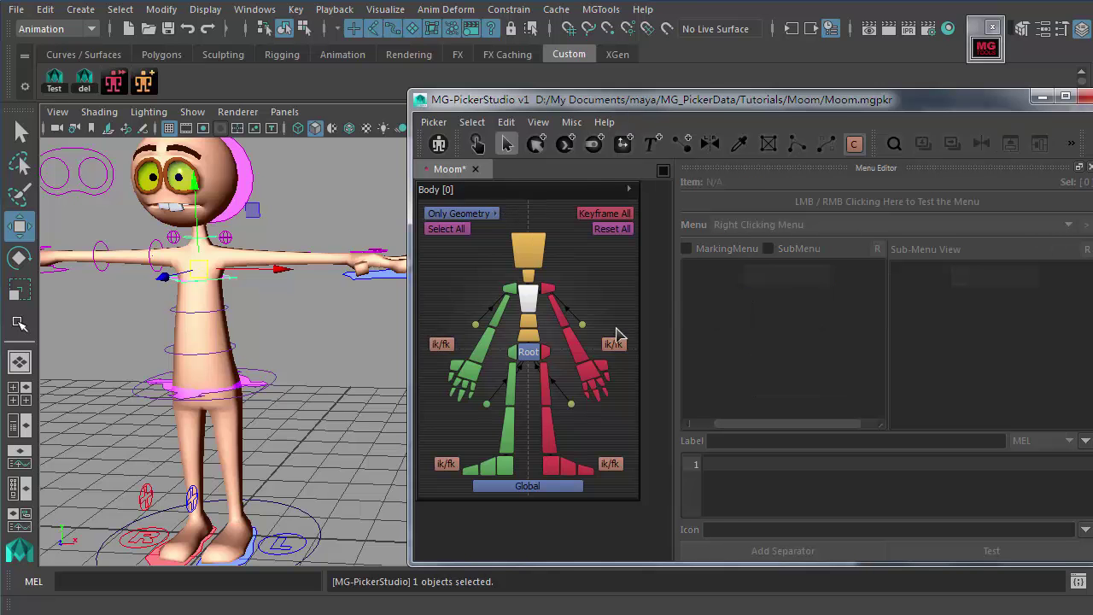
{"action": "left_click", "coordinate": [459, 214]}
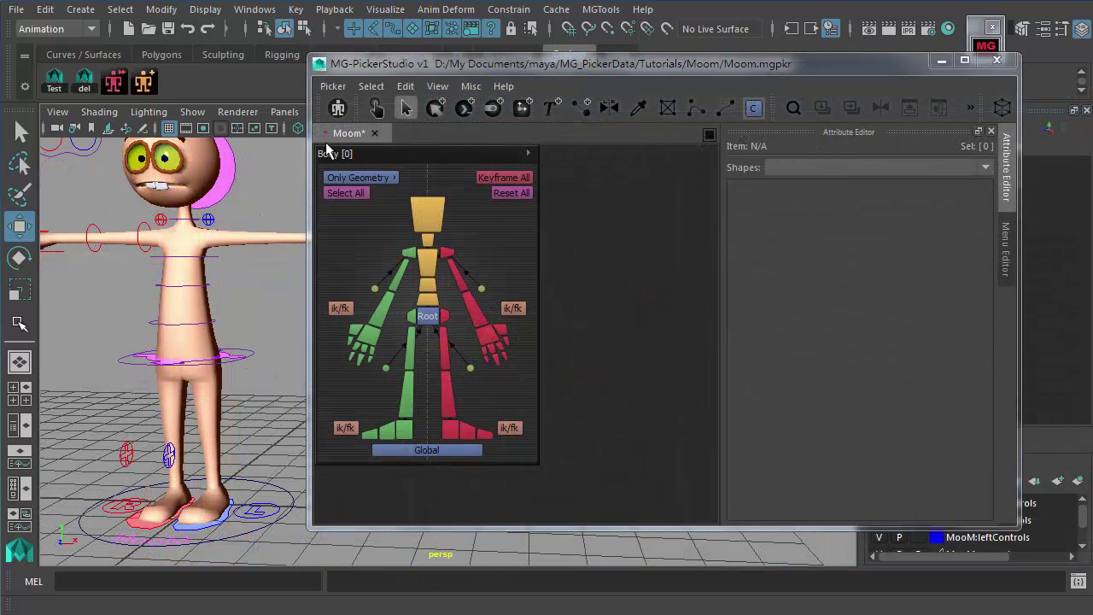
Step: Bring the Body picker panel's settings back up in the Attribute Editor
{"action": "left_click", "coordinate": [461, 164]}
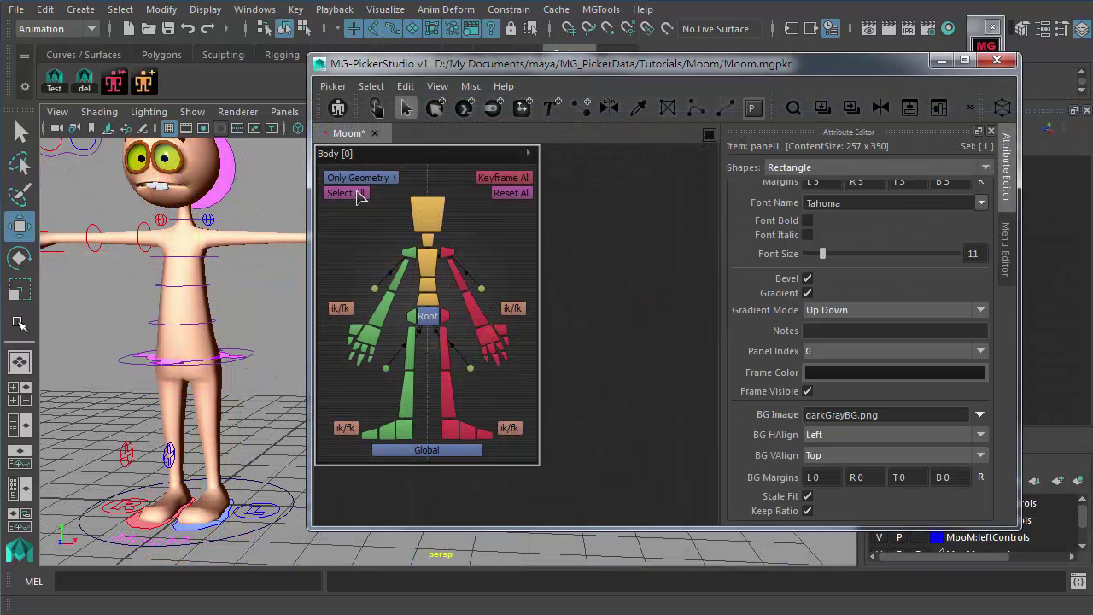
{"action": "left_click", "coordinate": [356, 241]}
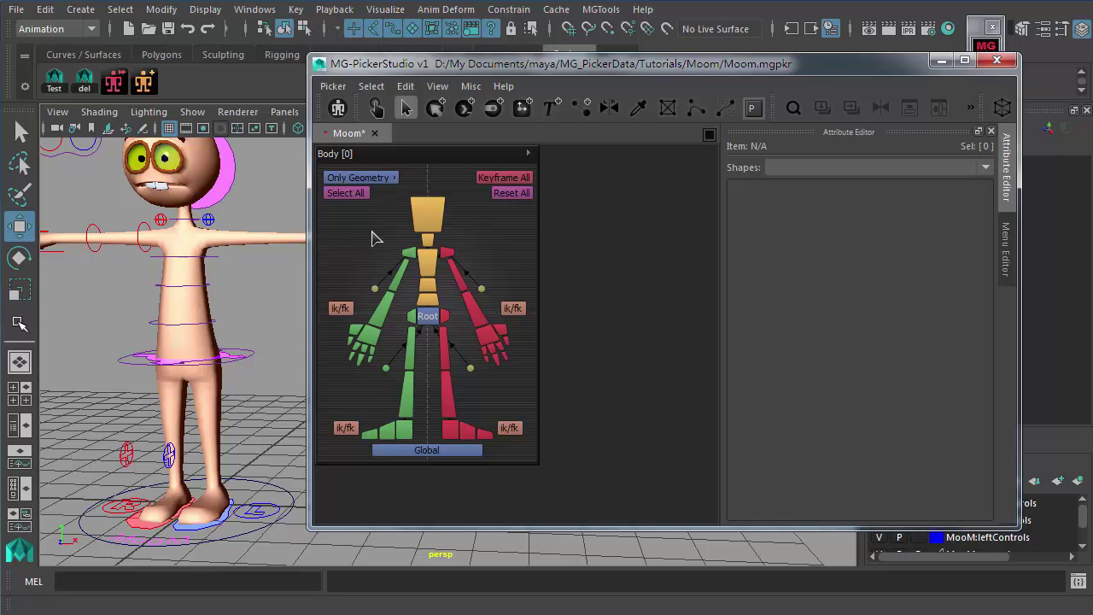
{"action": "left_click", "coordinate": [452, 160]}
Step: Add a new picker panel named 'Facial'
{"action": "left_click", "coordinate": [576, 214]}
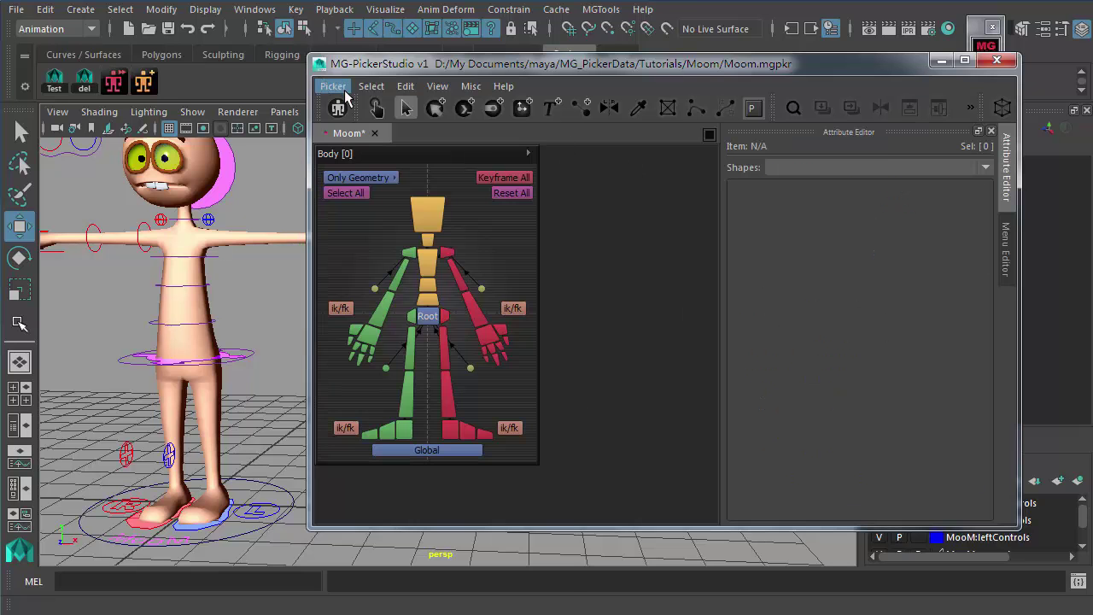
{"action": "left_click", "coordinate": [333, 86]}
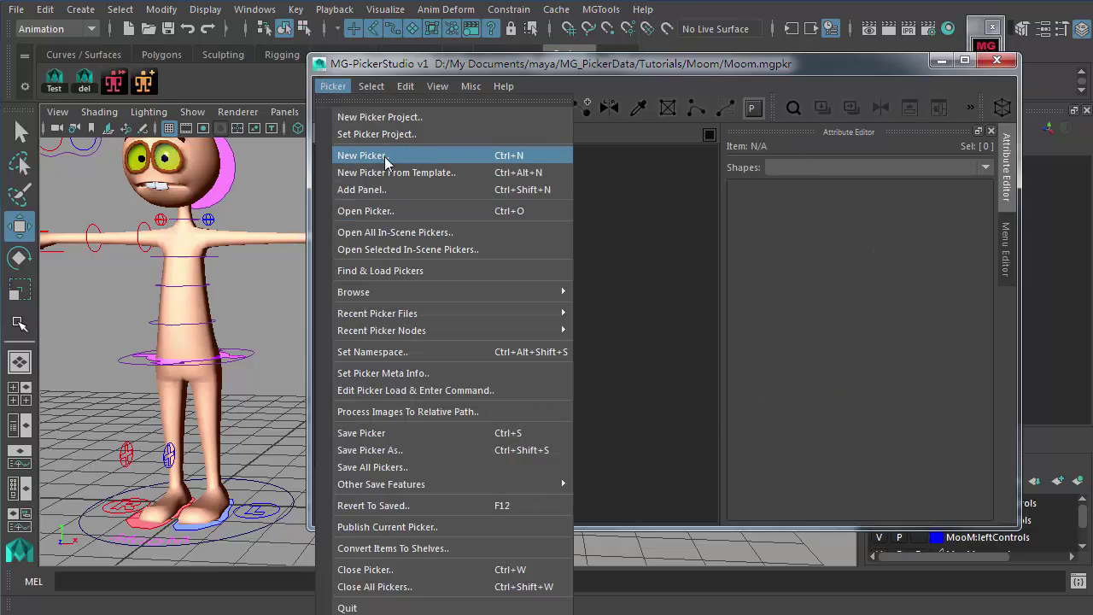
{"action": "left_click", "coordinate": [362, 190]}
{"action": "type", "text": "Facial"}
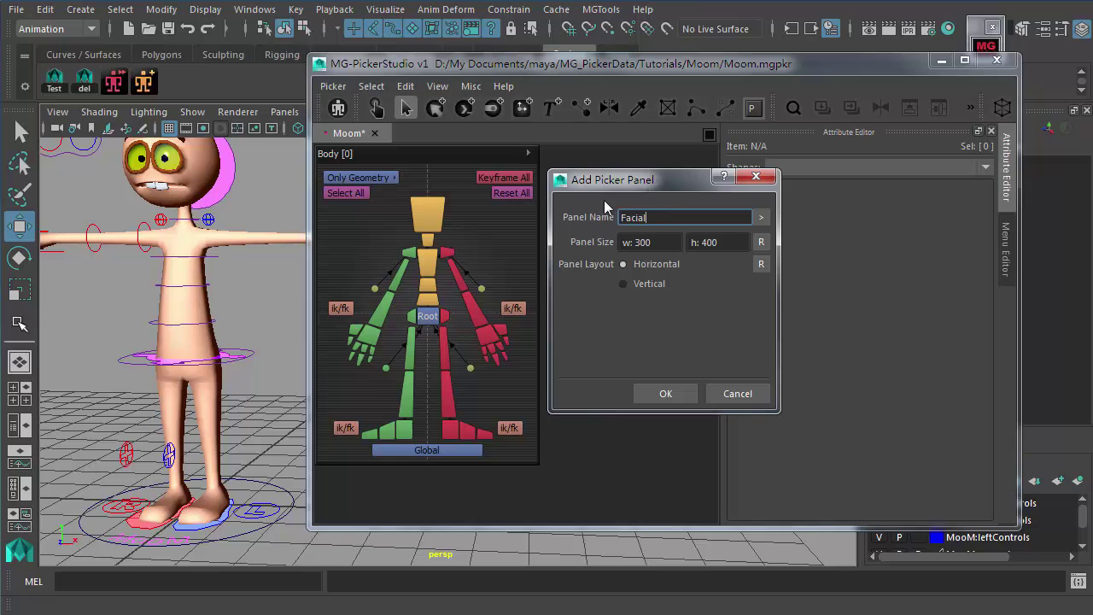
{"action": "left_click", "coordinate": [665, 394]}
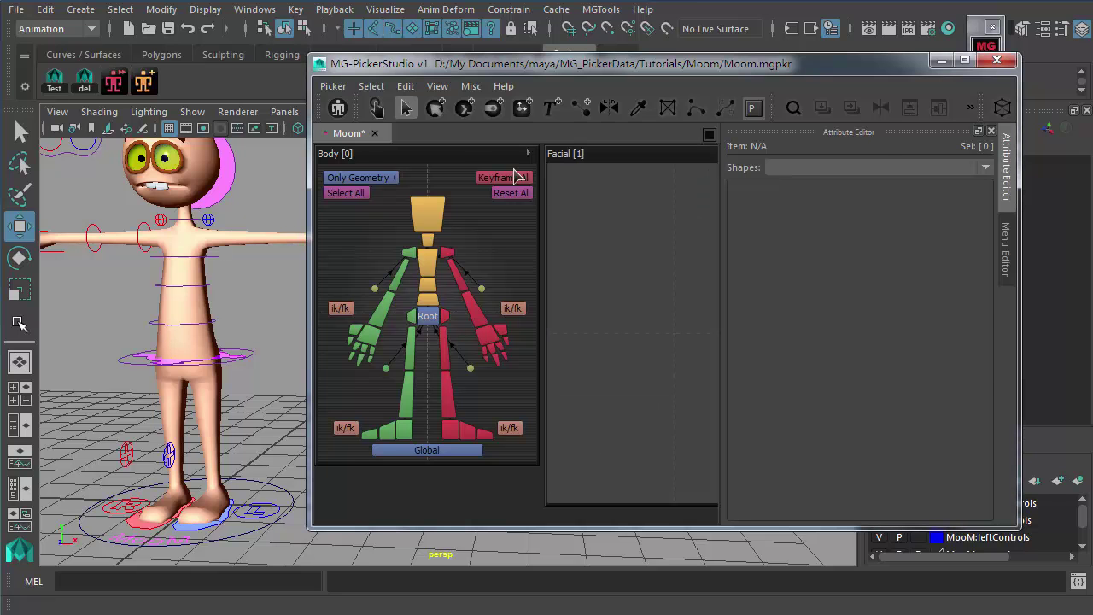
Step: Copy the Body panel's colour, stroke and size onto the Facial panel
{"action": "left_click", "coordinate": [468, 163]}
{"action": "left_click", "coordinate": [638, 108]}
{"action": "left_click", "coordinate": [468, 157]}
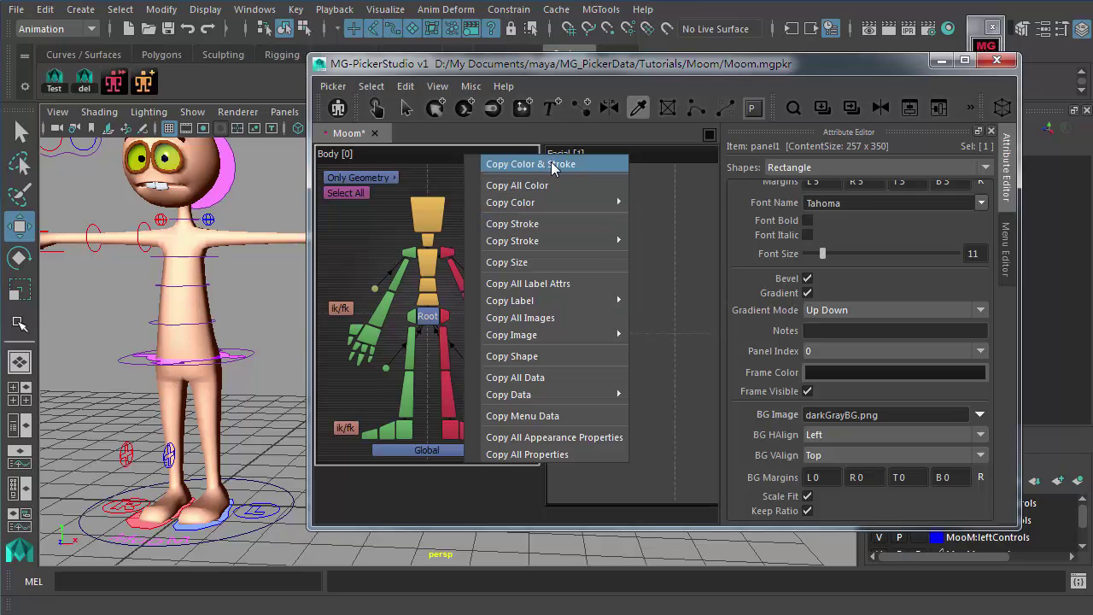
{"action": "left_click", "coordinate": [555, 164]}
{"action": "left_click", "coordinate": [620, 164]}
{"action": "left_click", "coordinate": [471, 157]}
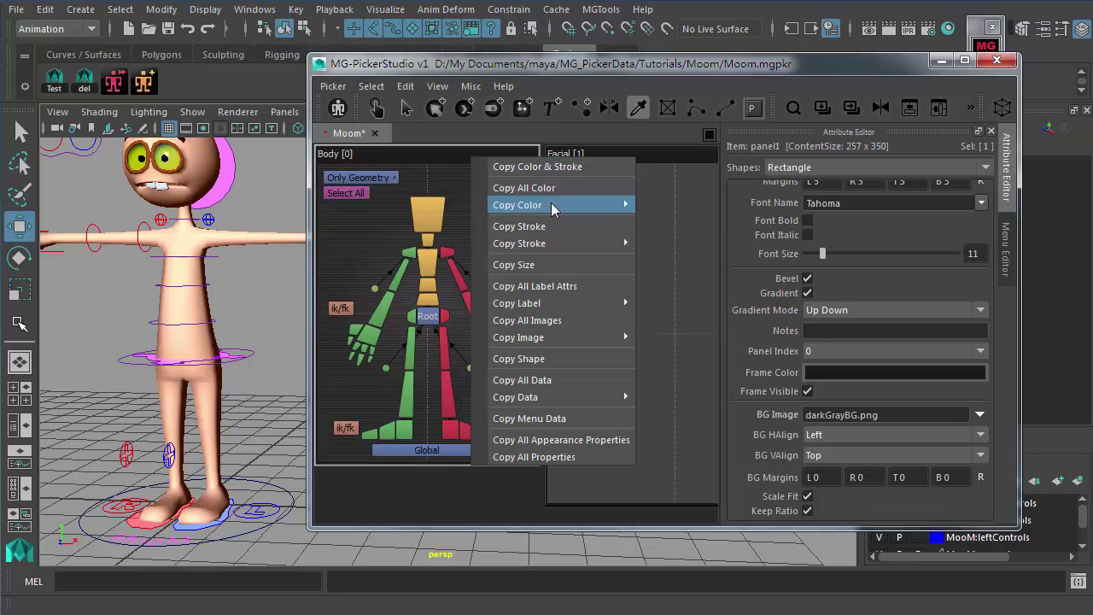
{"action": "left_click", "coordinate": [538, 265]}
{"action": "left_click", "coordinate": [641, 167]}
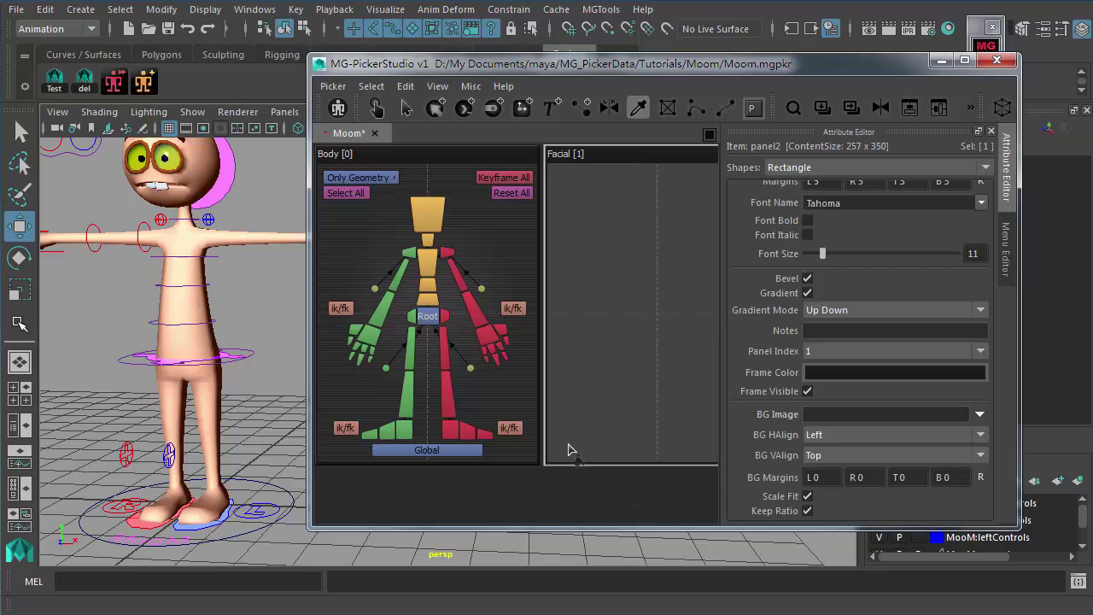
{"action": "key", "text": "Escape"}
Step: Widen the Facial panel, nudge it into place, and save the picker
{"action": "left_click_drag", "start_coordinate": [543, 257], "coordinate": [512, 257]}
{"action": "key", "text": "ctrl+s"}
{"action": "left_click", "coordinate": [555, 162]}
{"action": "left_click_drag", "start_coordinate": [555, 162], "coordinate": [556, 162]}
{"action": "left_click", "coordinate": [508, 488]}
{"action": "key", "text": "ctrl+s"}
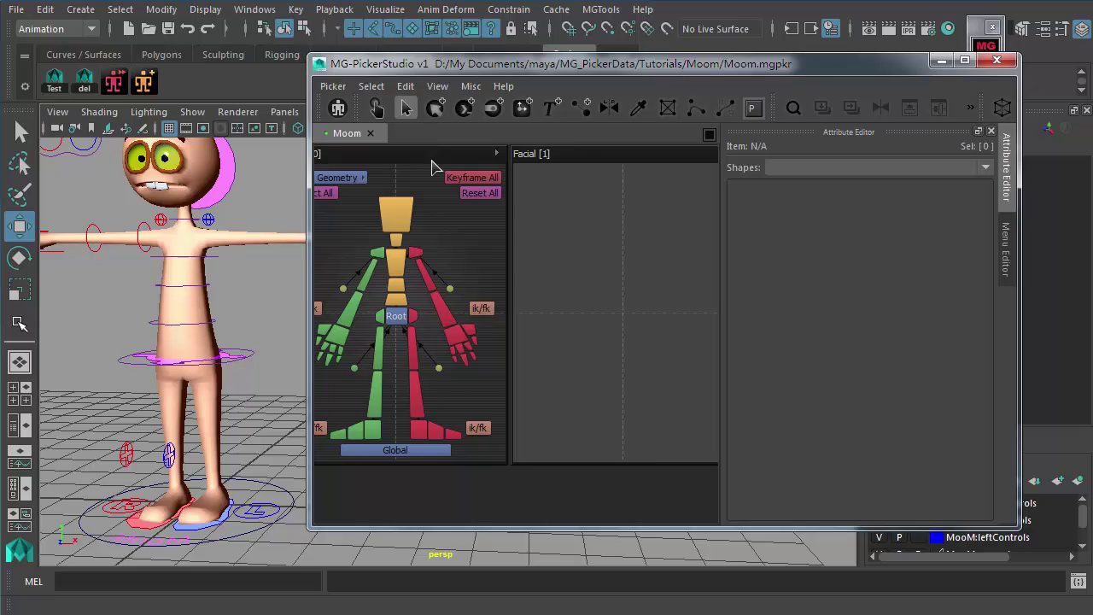
Step: Frame the view, select the hip control and bring up the new-picker template chooser
{"action": "key", "text": "f"}
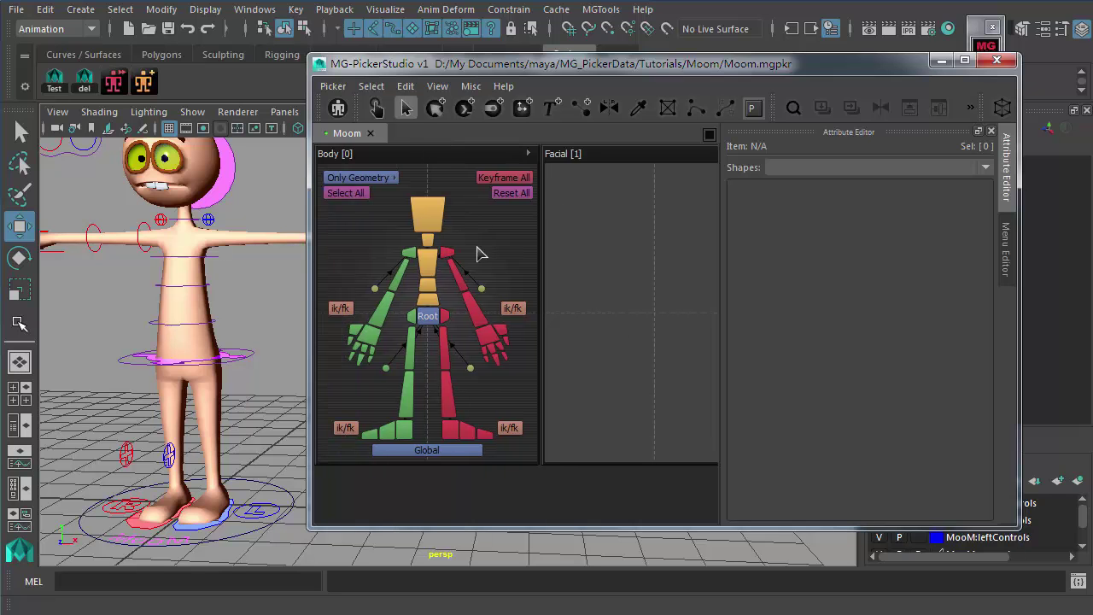
{"action": "left_click", "coordinate": [252, 352]}
{"action": "left_click", "coordinate": [338, 107]}
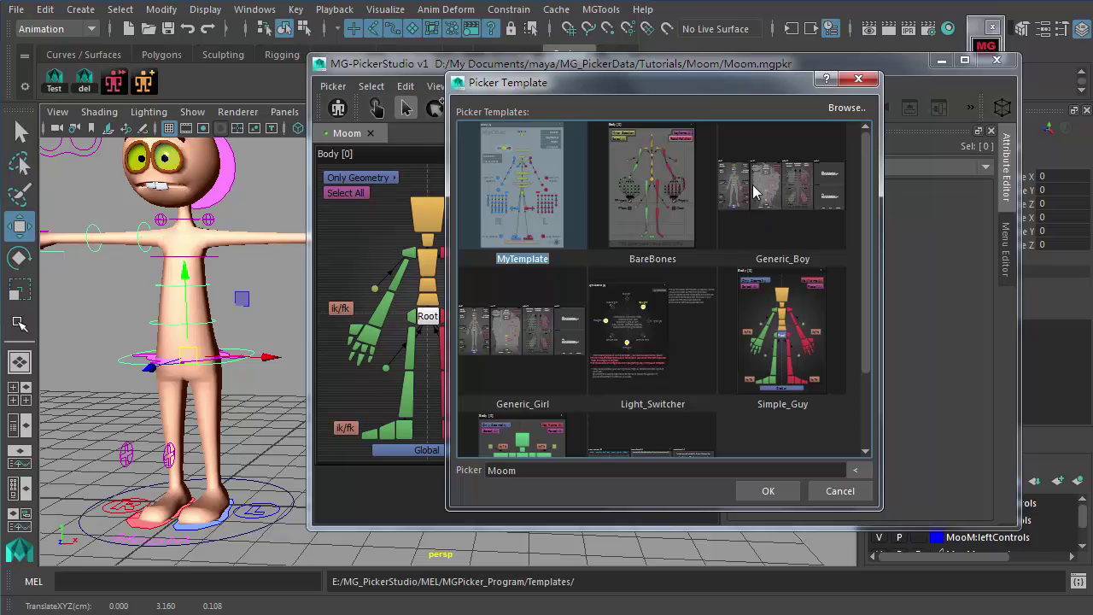
Step: Create a Generic_Boy template picker and select its lHand and rHand IK/FK switches
{"action": "left_click", "coordinate": [758, 193]}
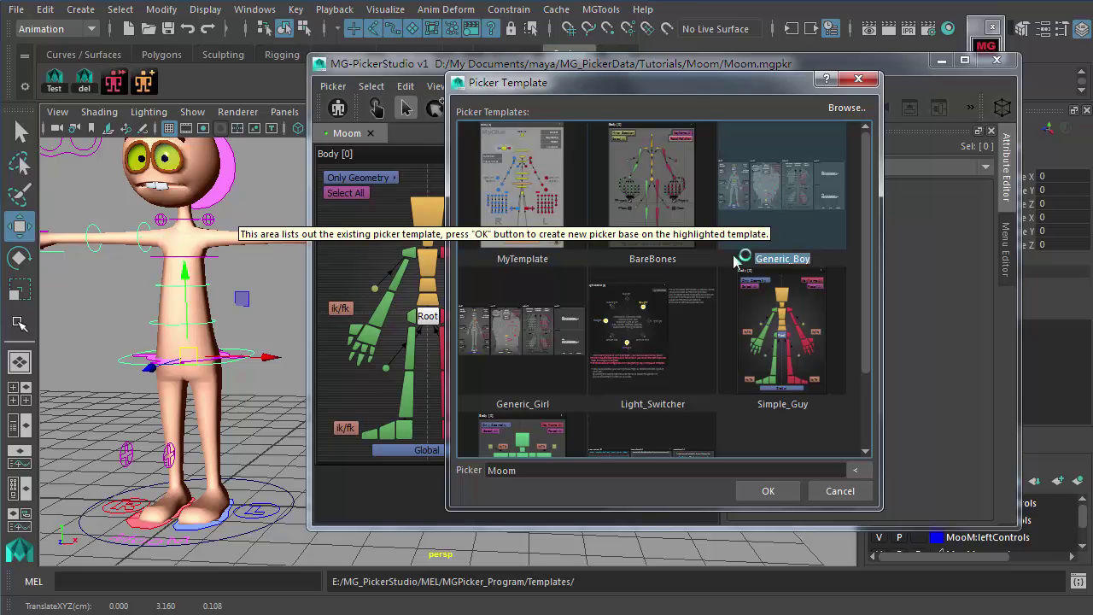
{"action": "left_click", "coordinate": [767, 490]}
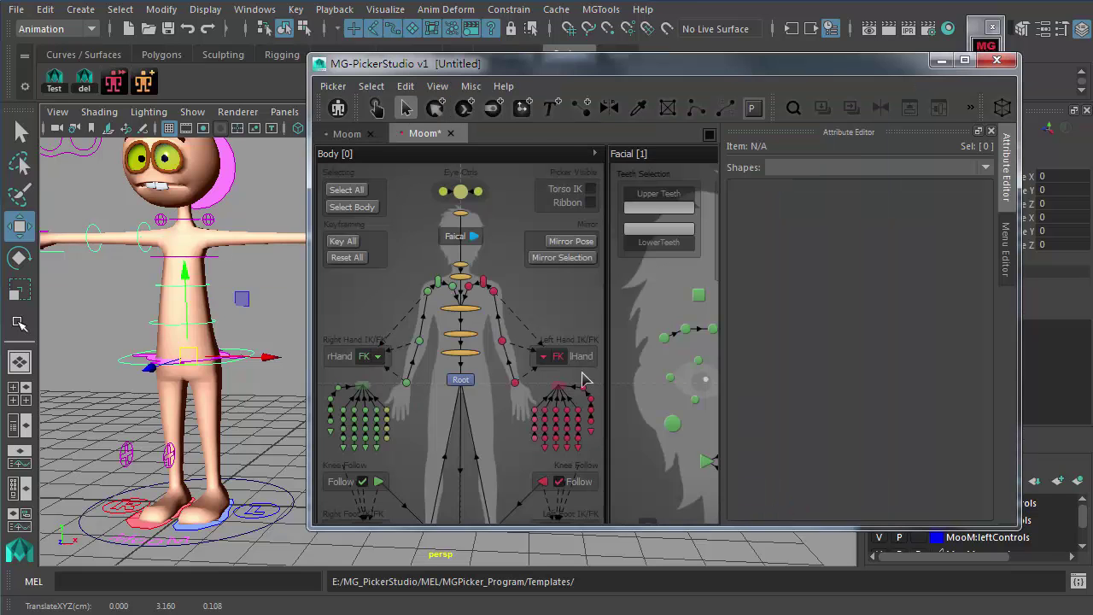
{"action": "left_click", "coordinate": [572, 366]}
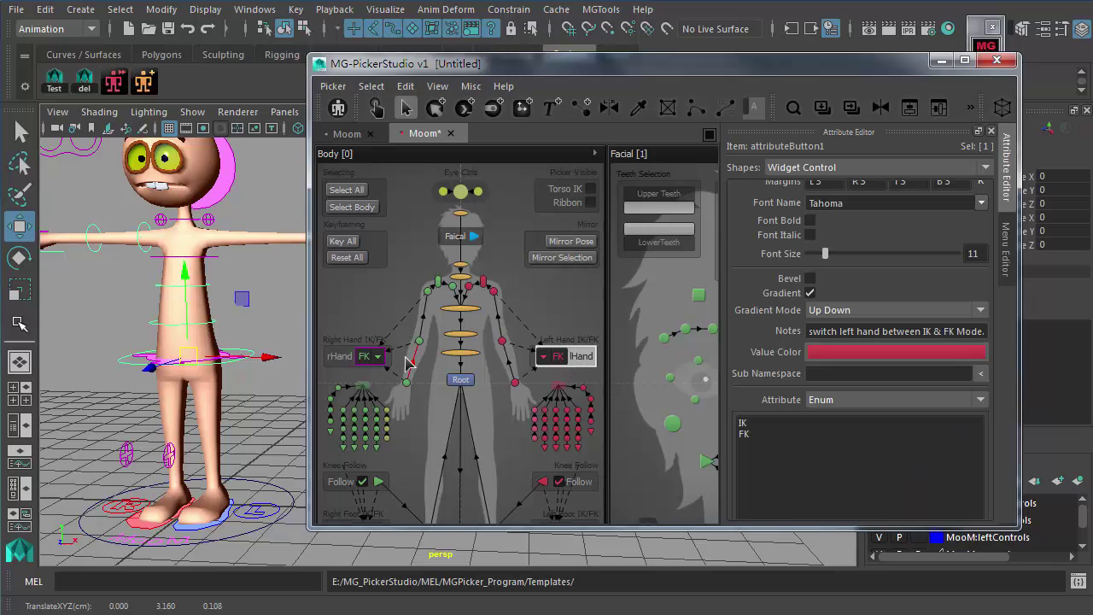
{"action": "left_click", "coordinate": [343, 358], "text": "shift"}
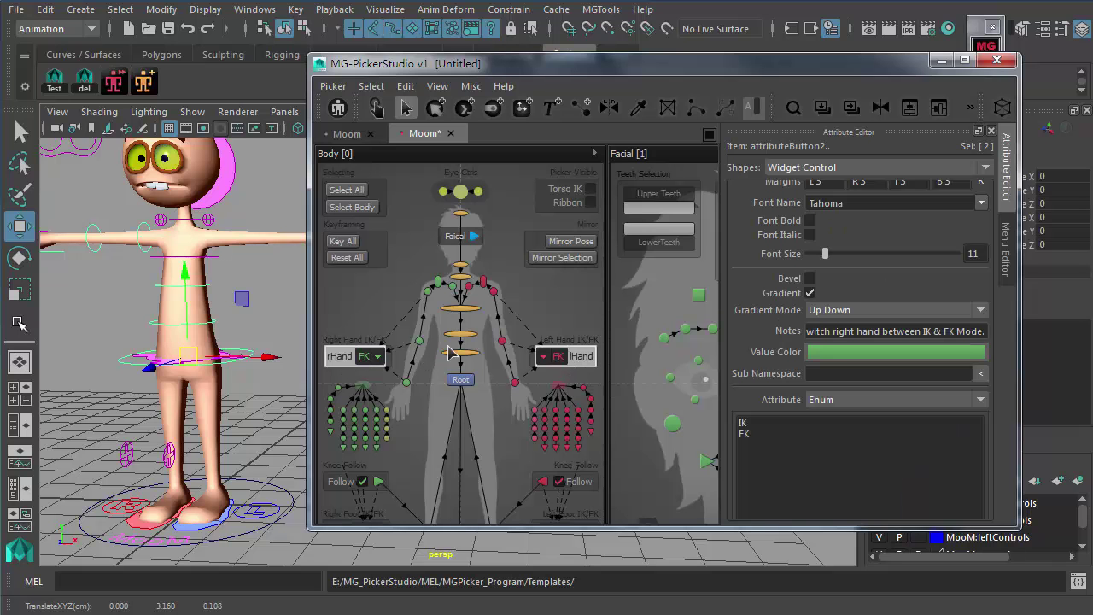
Step: Paste the IK/FK switches into the Moom picker beside the upper body
{"action": "left_click", "coordinate": [349, 135]}
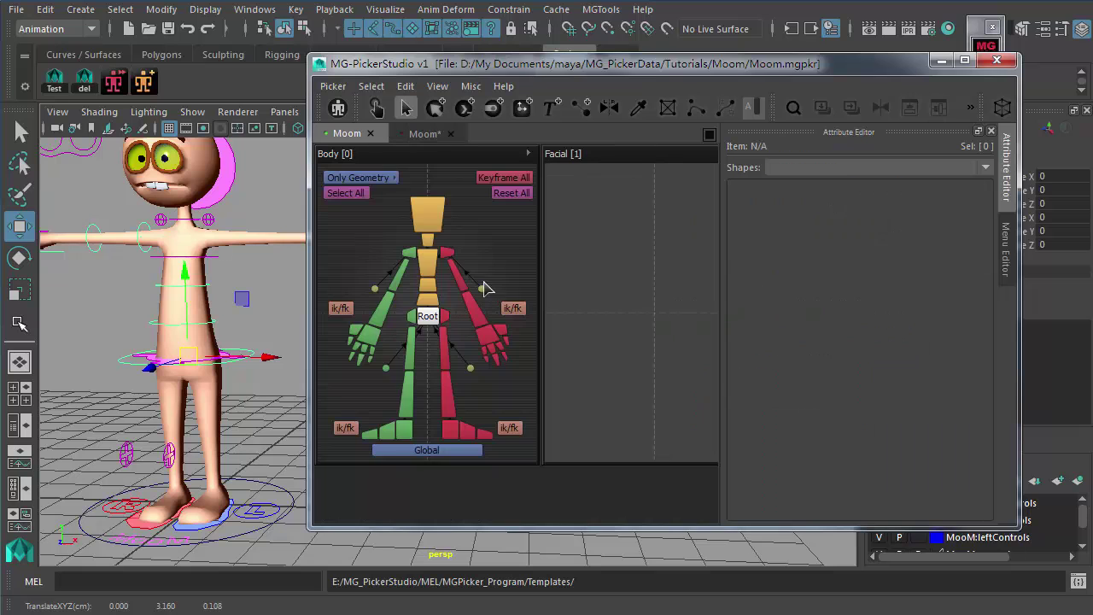
{"action": "key", "text": "ctrl+v"}
{"action": "left_click_drag", "start_coordinate": [341, 363], "coordinate": [352, 245]}
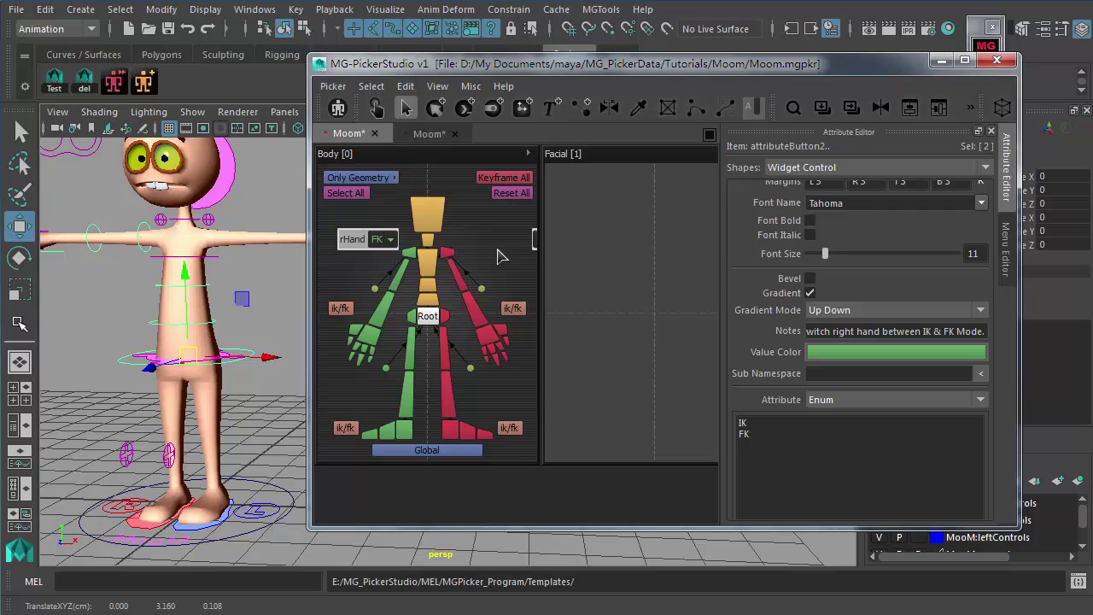
Step: Raise the rHand switch and its mirrored twin slightly beside the chest
{"action": "left_click", "coordinate": [379, 263]}
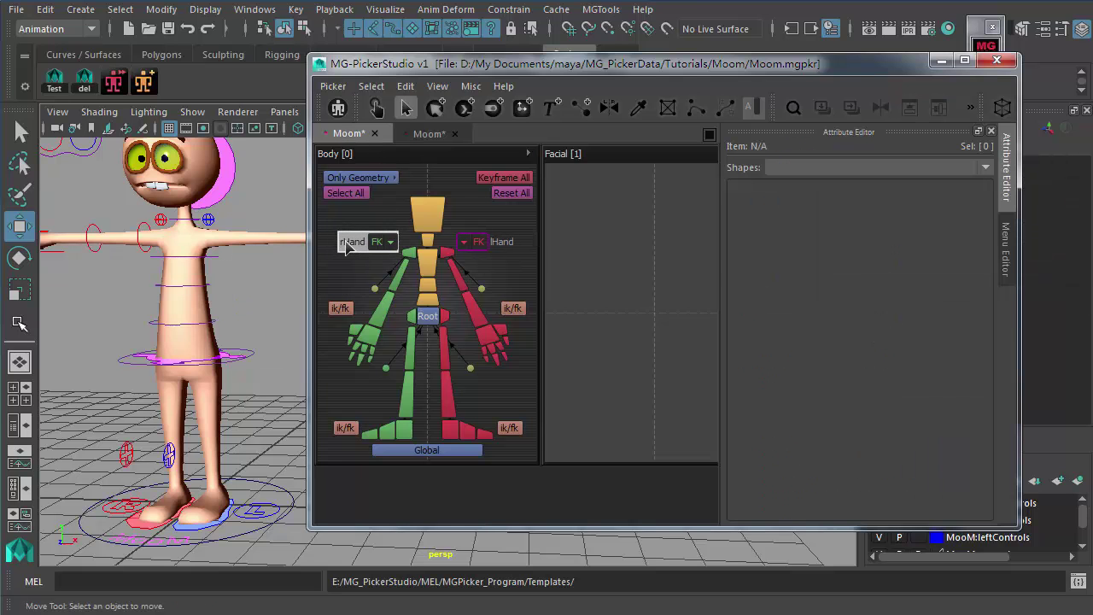
{"action": "left_click", "coordinate": [348, 247]}
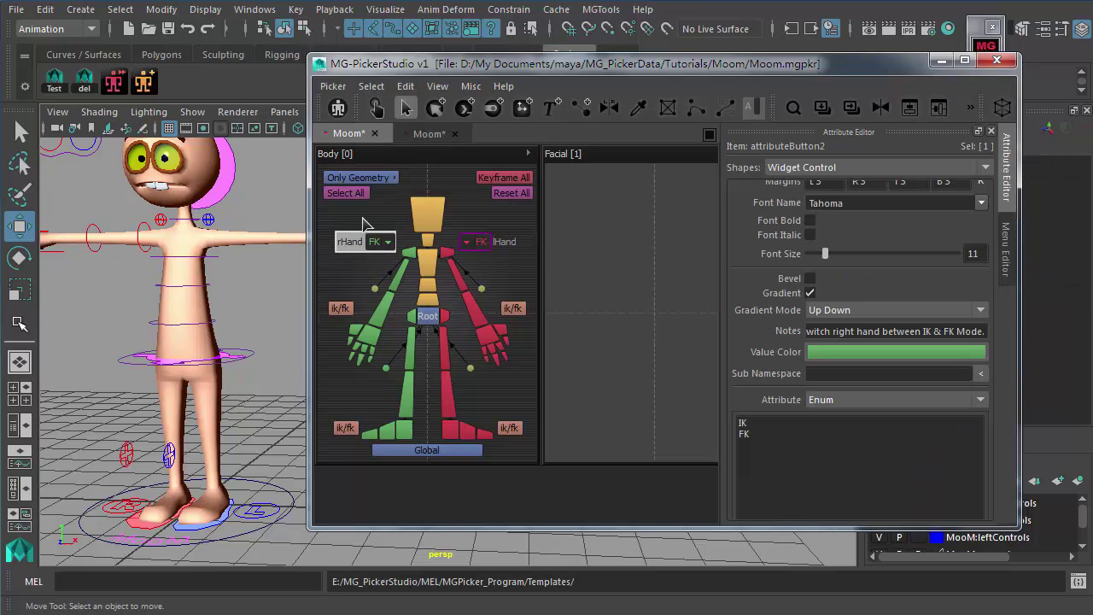
{"action": "left_click", "coordinate": [510, 278]}
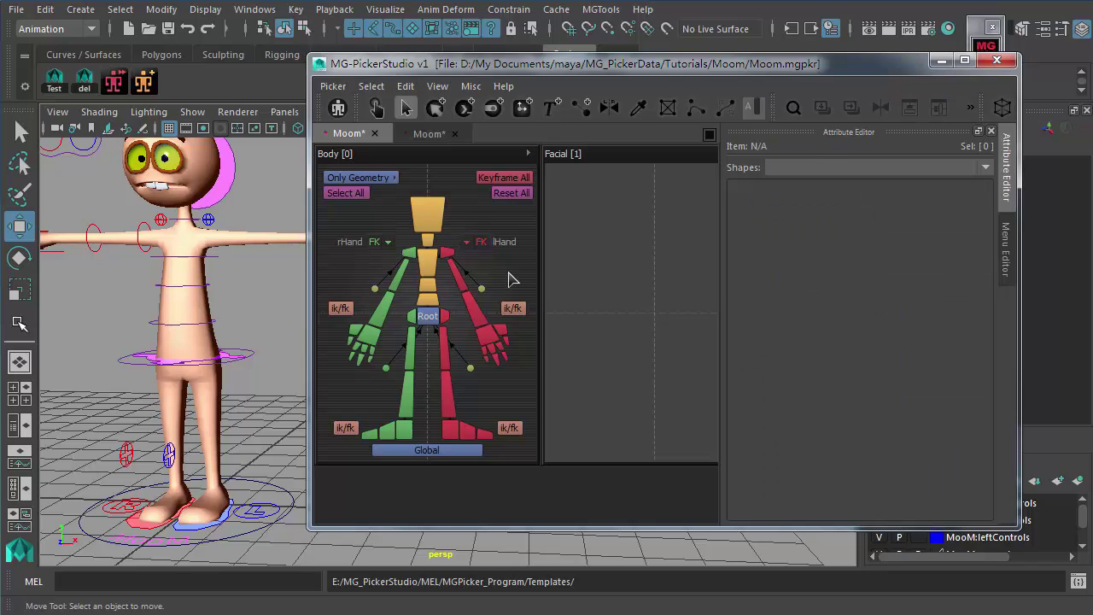
{"action": "left_click_drag", "start_coordinate": [350, 248], "coordinate": [356, 238]}
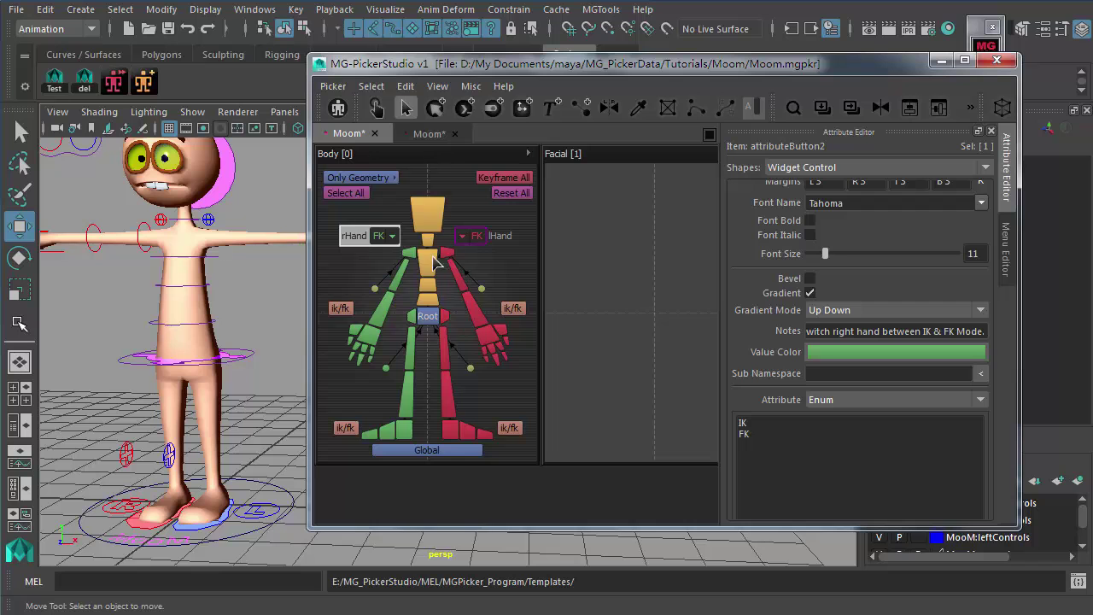
{"action": "left_click", "coordinate": [508, 282]}
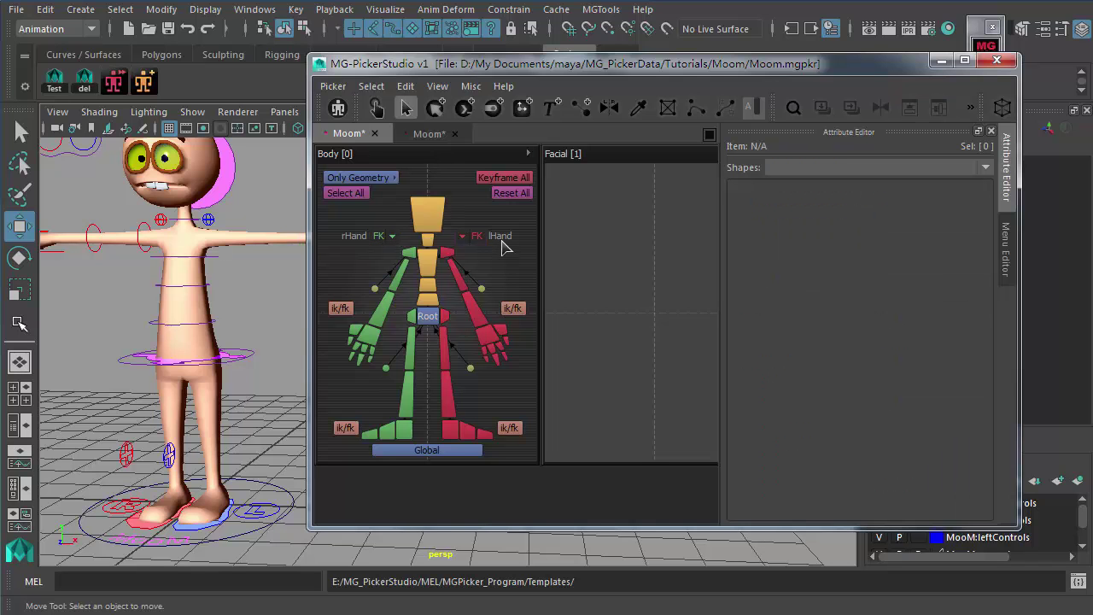
Step: Give the lHand and rHand switches a stroke width of 1 and save the Moom picker
{"action": "left_click", "coordinate": [502, 245]}
{"action": "left_click", "coordinate": [346, 238], "text": "shift"}
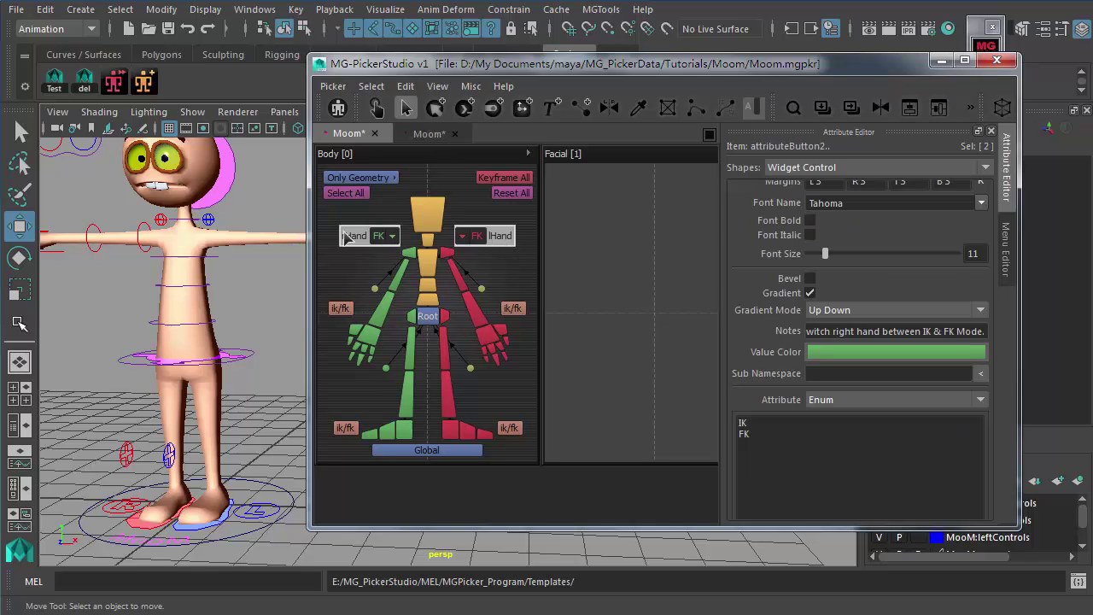
{"action": "scroll", "coordinate": [882, 287], "scroll_direction": "up", "scroll_amount": 6}
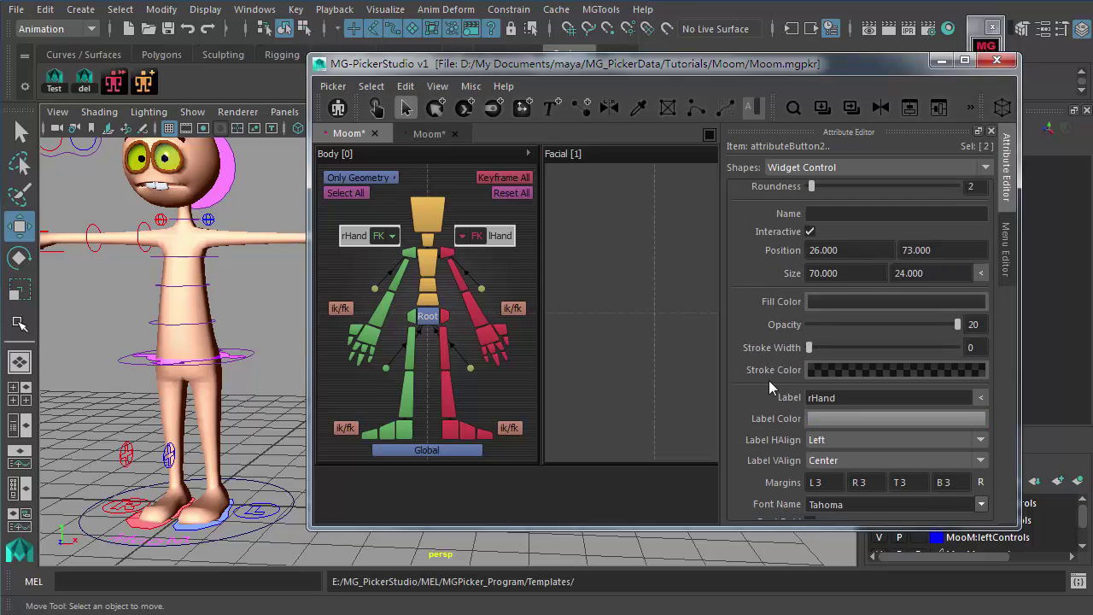
{"action": "scroll", "coordinate": [786, 359], "scroll_direction": "down", "scroll_amount": 1}
{"action": "left_click_drag", "start_coordinate": [818, 329], "coordinate": [827, 331]}
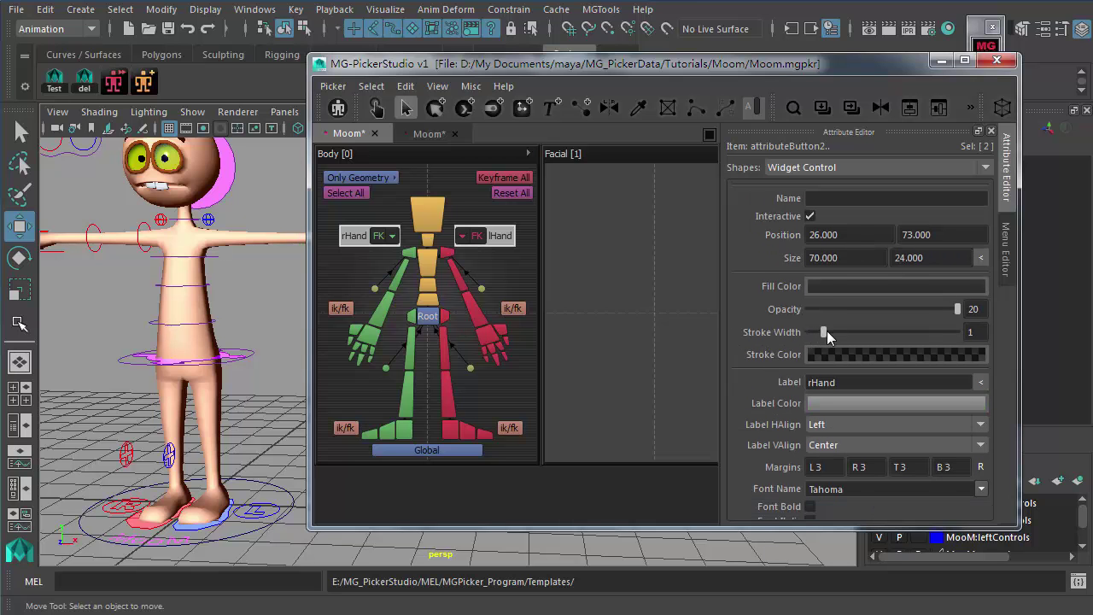
{"action": "left_click", "coordinate": [518, 275]}
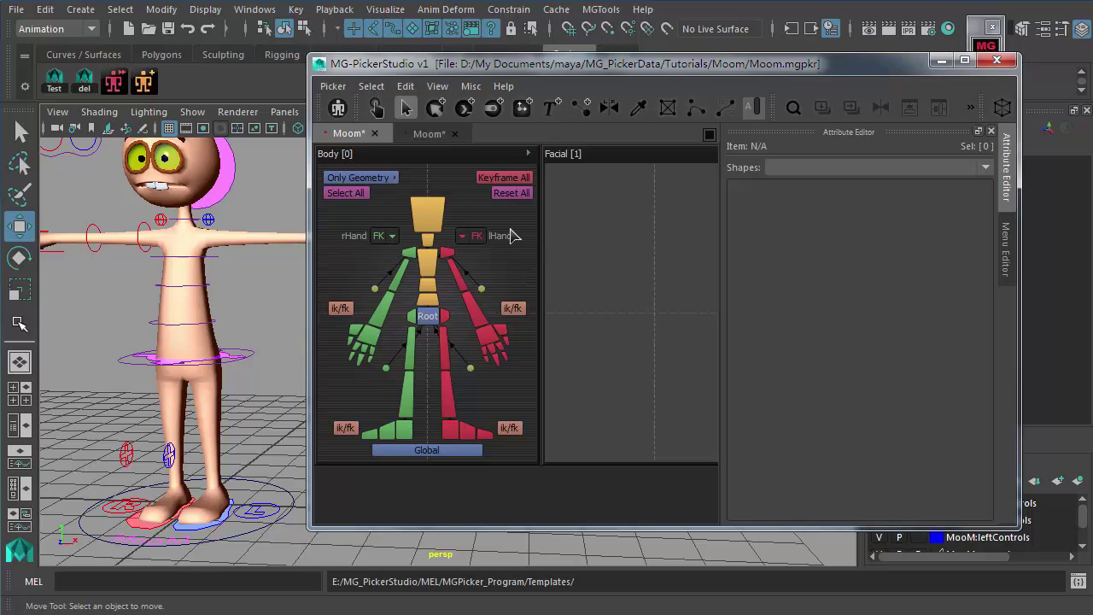
{"action": "key", "text": "ctrl+s"}
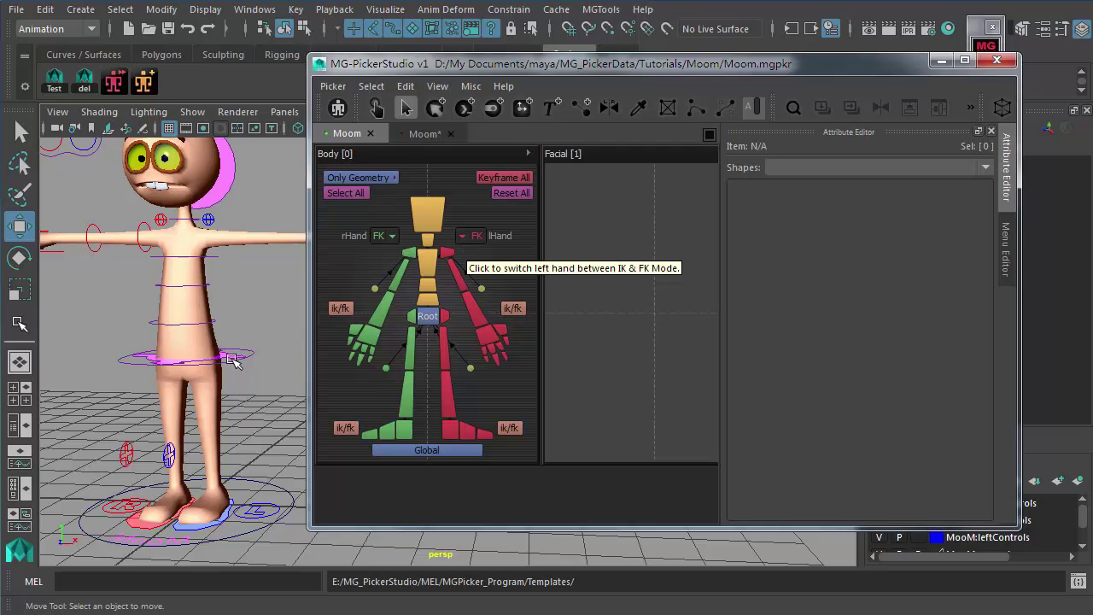
Step: Select the lHand switch and confirm its Attribute type stays Enum with IK and FK
{"action": "scroll", "coordinate": [235, 357], "scroll_direction": "up", "scroll_amount": 2}
{"action": "left_click", "coordinate": [505, 237]}
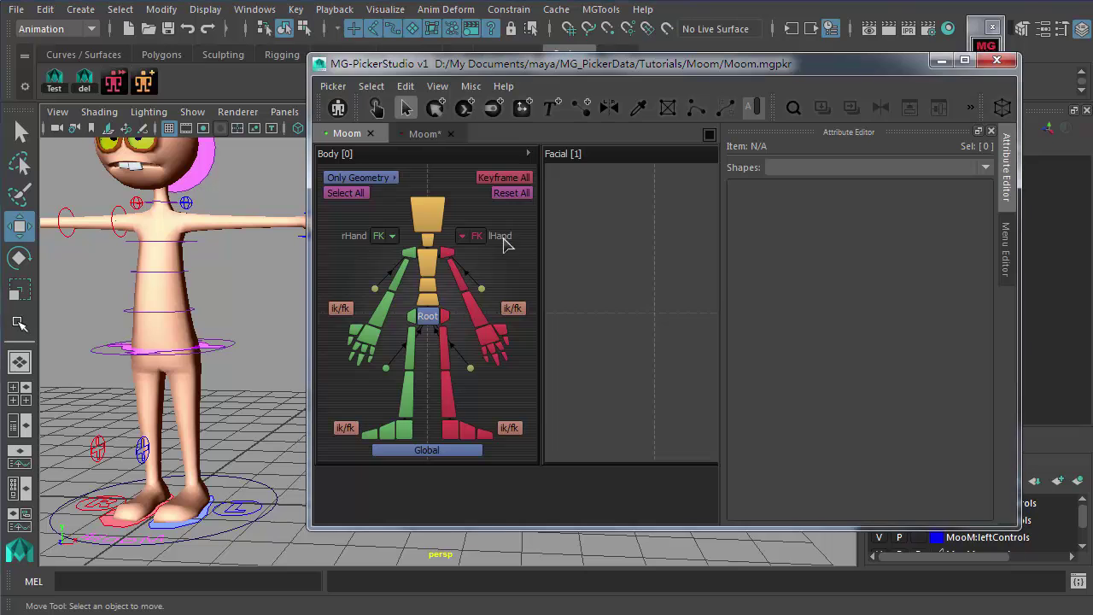
{"action": "scroll", "coordinate": [779, 256], "scroll_direction": "down", "scroll_amount": 5}
{"action": "scroll", "coordinate": [777, 201], "scroll_direction": "down", "scroll_amount": 3}
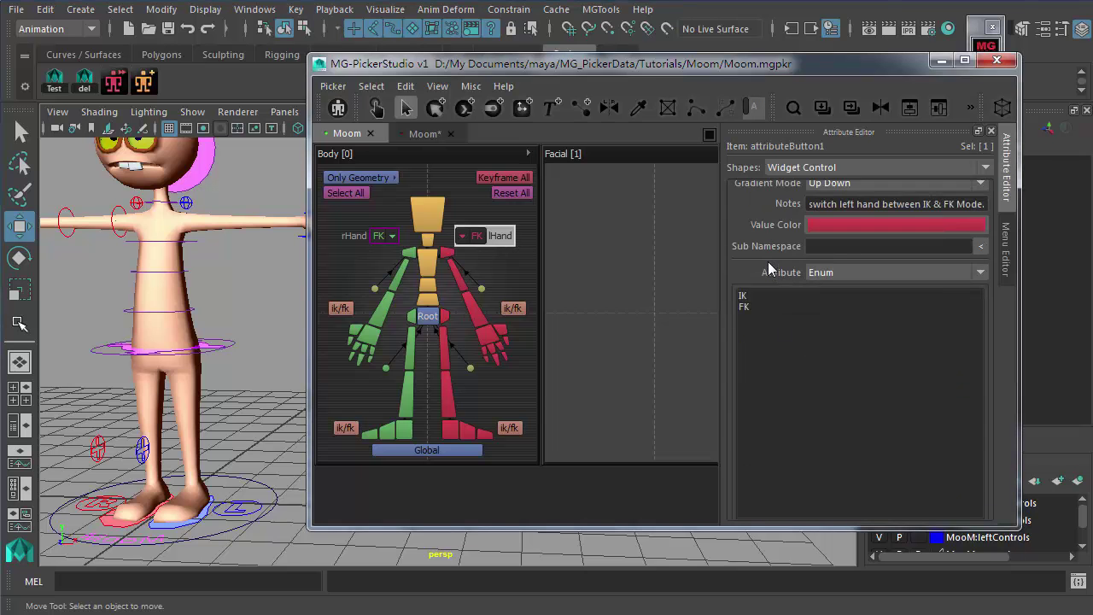
{"action": "scroll", "coordinate": [769, 269], "scroll_direction": "down", "scroll_amount": 1}
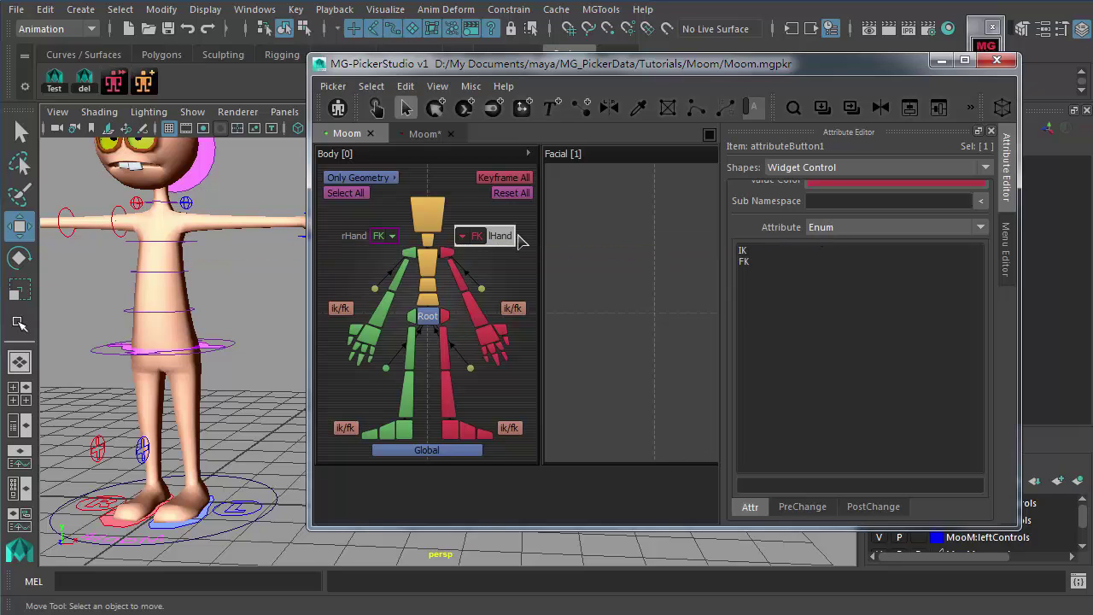
{"action": "left_click", "coordinate": [843, 228]}
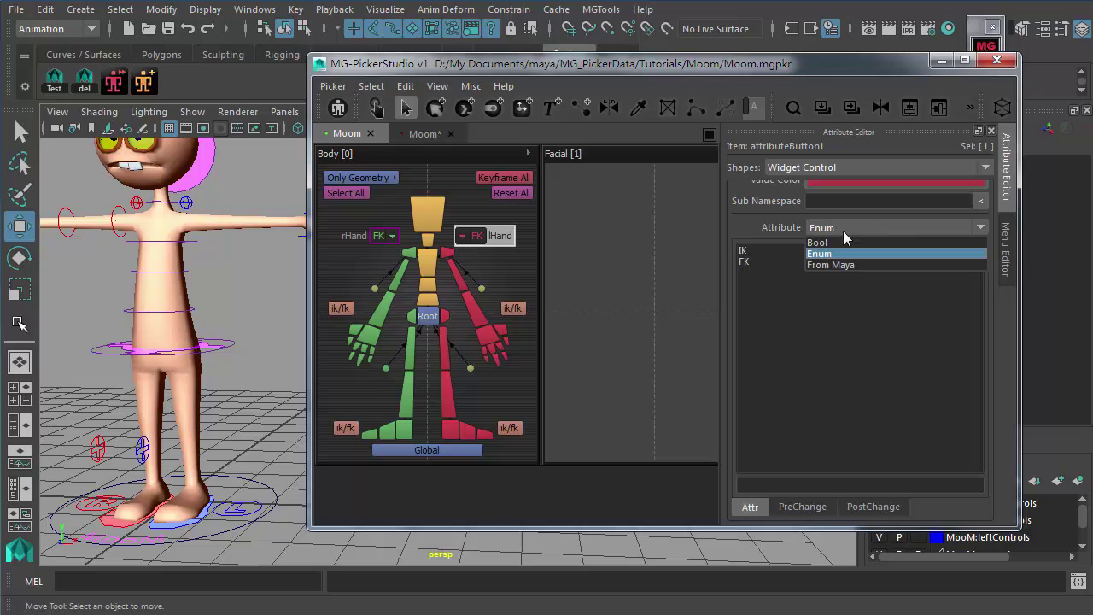
{"action": "left_click", "coordinate": [767, 227]}
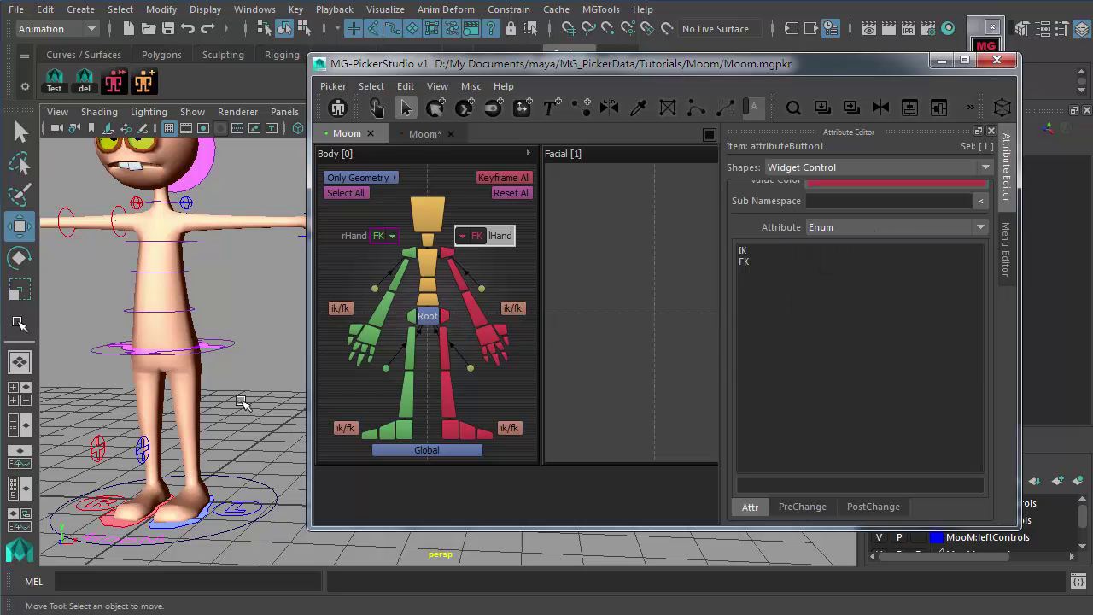
{"action": "left_click_drag", "start_coordinate": [423, 70], "coordinate": [491, 152]}
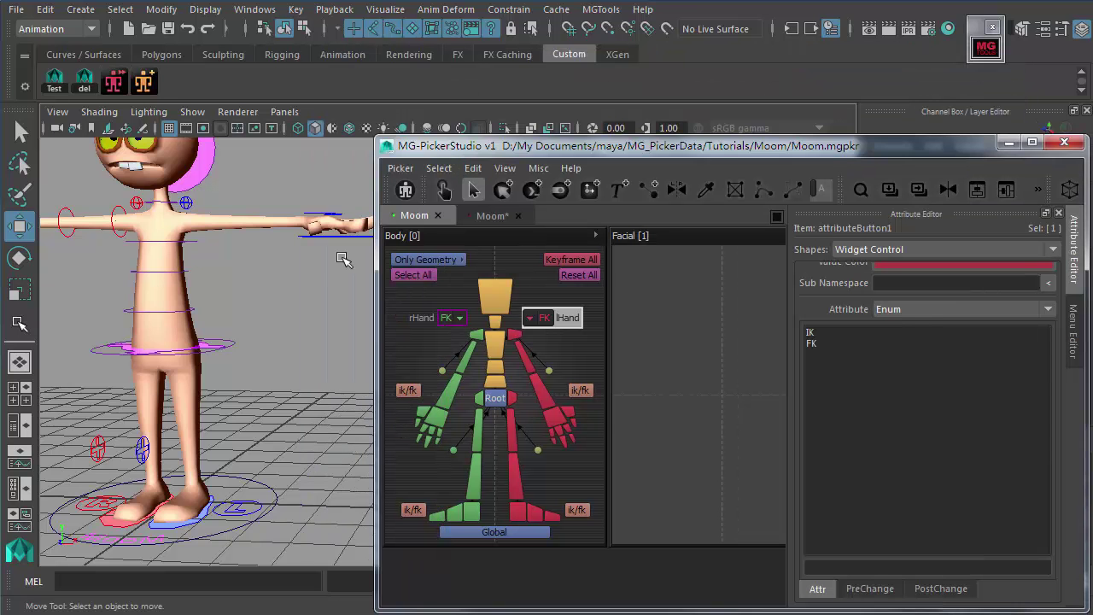
Step: Frame the character, select the green foot controller and its Arm Switch channel
{"action": "scroll", "coordinate": [307, 273], "scroll_direction": "down", "scroll_amount": 3}
{"action": "middle_click_drag", "start_coordinate": [307, 273], "coordinate": [265, 275], "text": "alt"}
{"action": "left_click_drag", "start_coordinate": [265, 275], "coordinate": [287, 297], "text": "alt"}
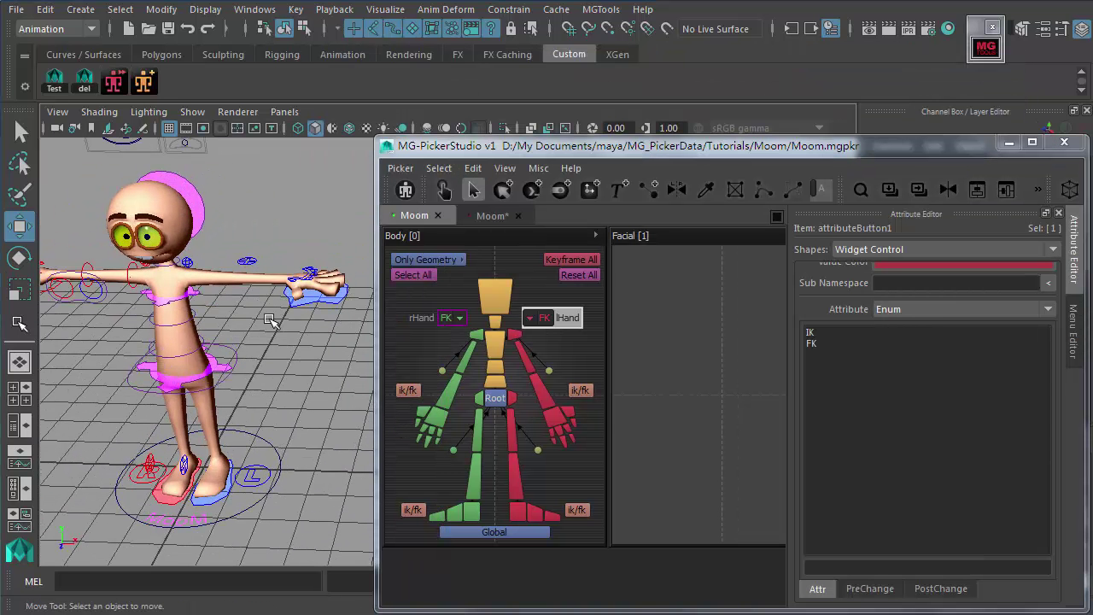
{"action": "left_click", "coordinate": [254, 479]}
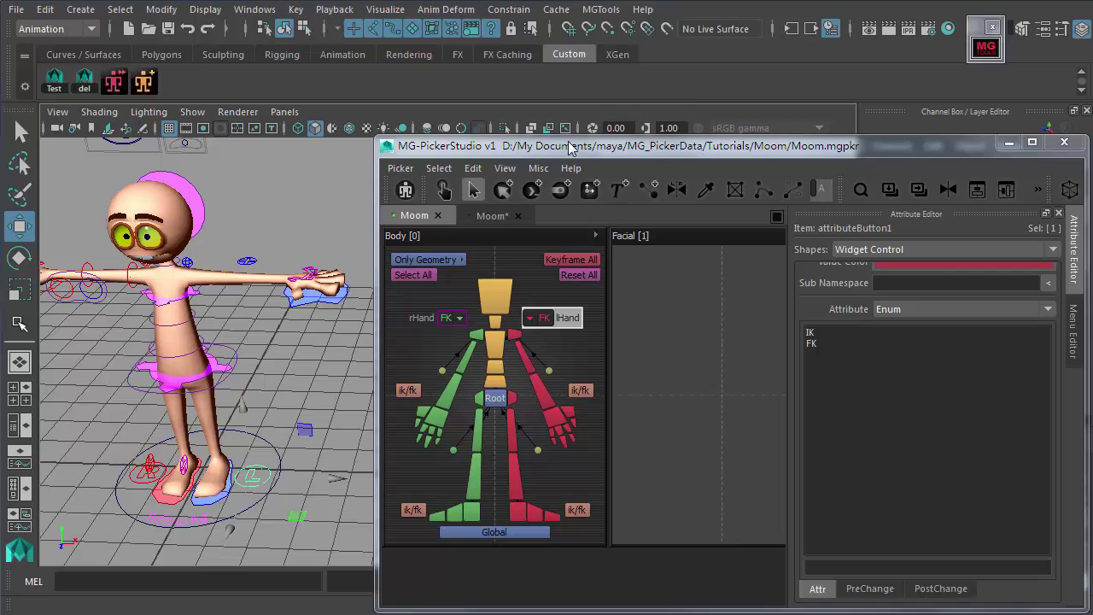
{"action": "left_click_drag", "start_coordinate": [579, 142], "coordinate": [513, 311]}
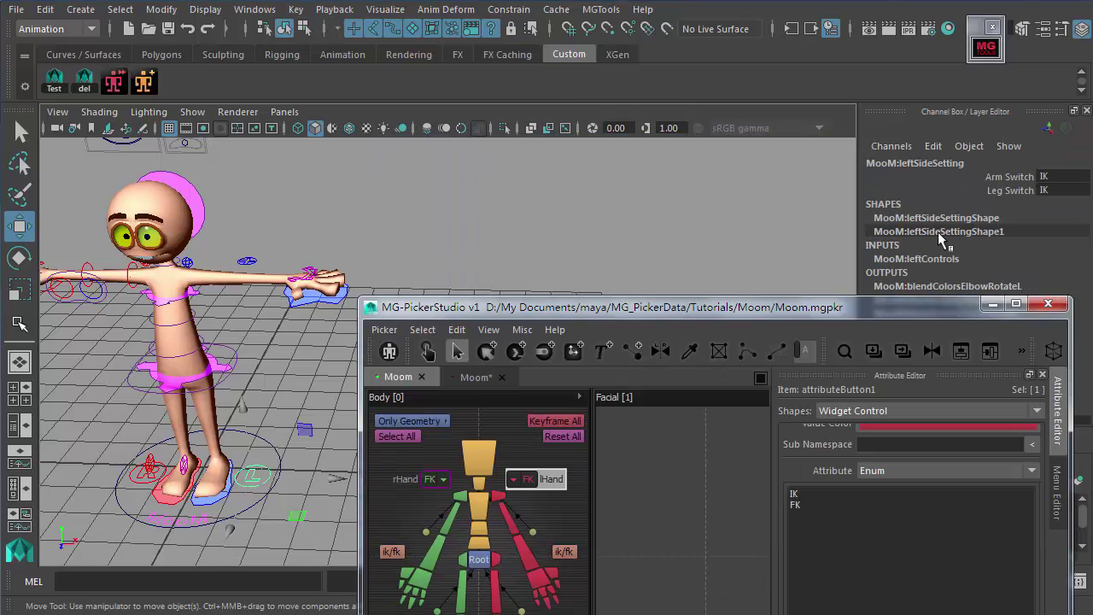
{"action": "left_click", "coordinate": [1009, 177]}
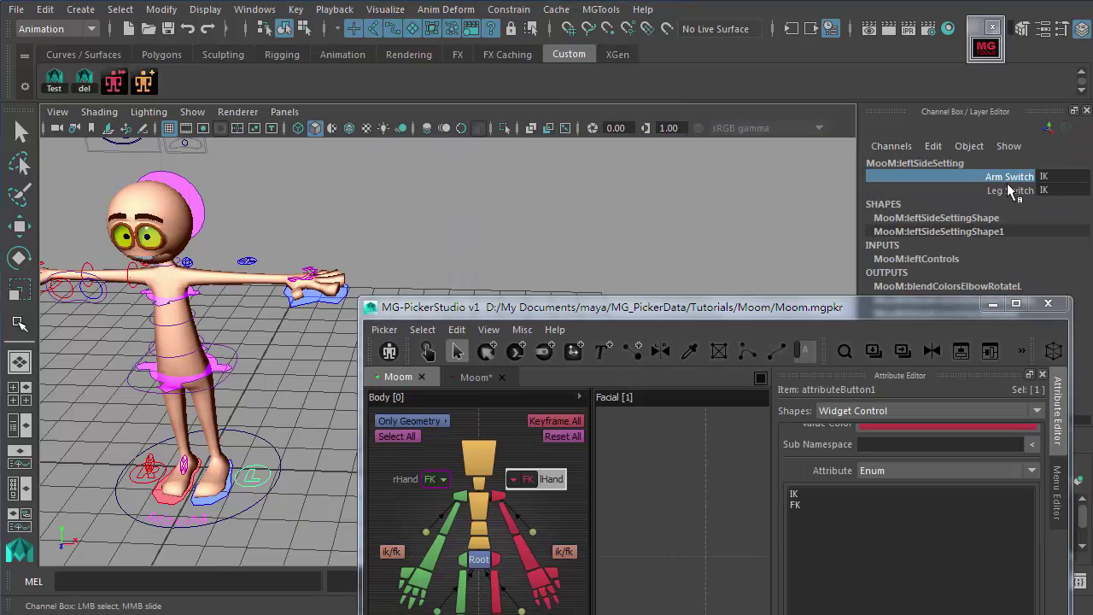
Step: Select the lHand switch and list its Attribute types (Bool, Enum, From Maya)
{"action": "scroll", "coordinate": [271, 323], "scroll_direction": "up", "scroll_amount": 3}
{"action": "left_click_drag", "start_coordinate": [598, 305], "coordinate": [401, 111]}
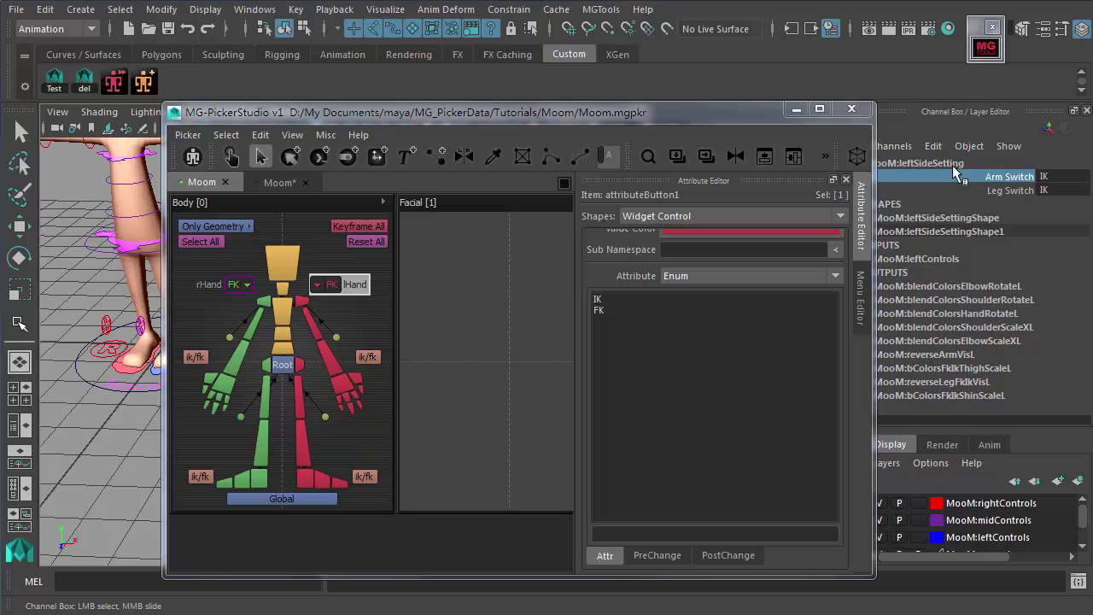
{"action": "left_click", "coordinate": [380, 328]}
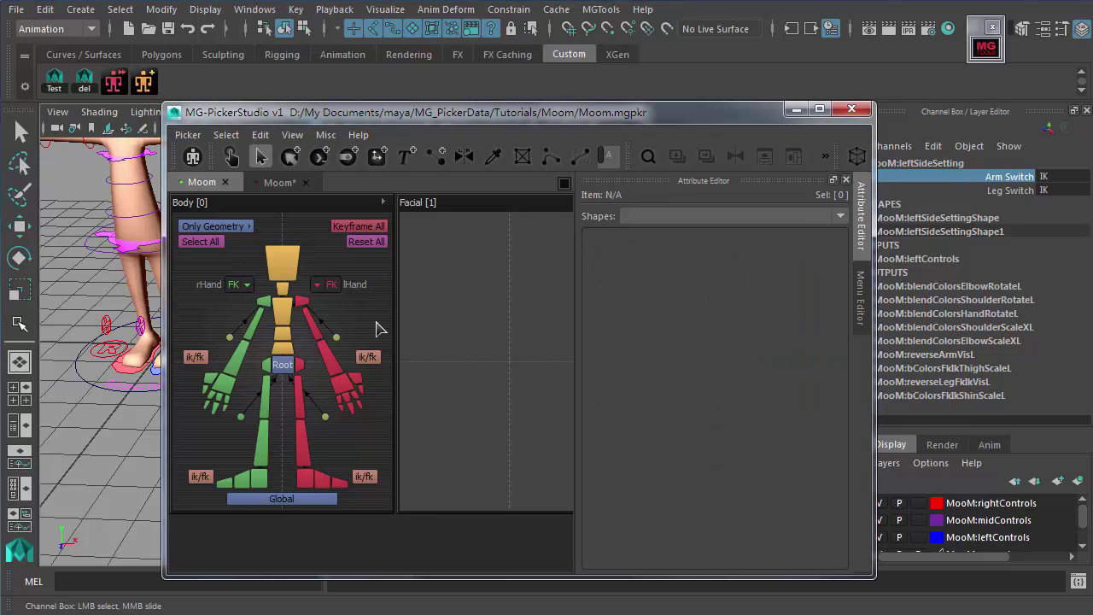
{"action": "left_click", "coordinate": [350, 291]}
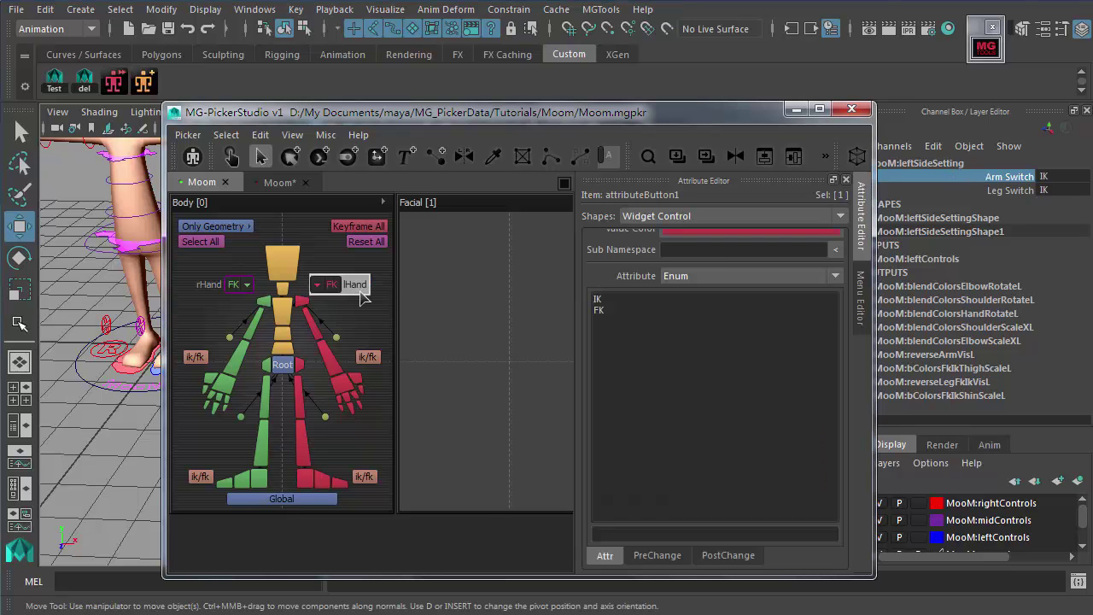
{"action": "key", "text": "f"}
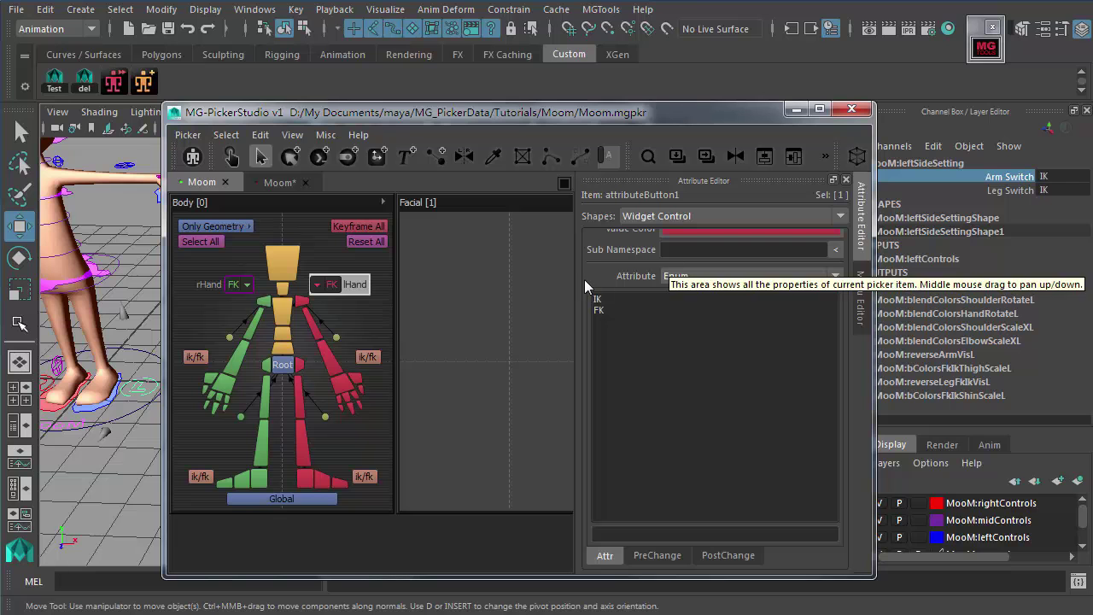
{"action": "left_click", "coordinate": [675, 276]}
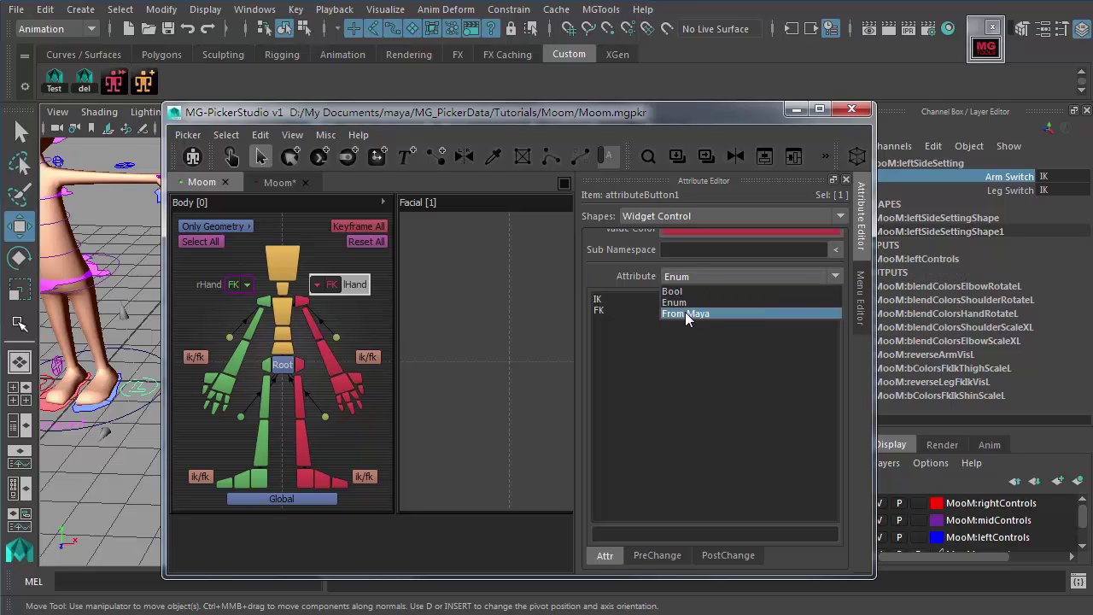
Step: Set the lHand widget's Attribute to From Maya and load leftSideSetting.Arm Switch
{"action": "left_click", "coordinate": [685, 314]}
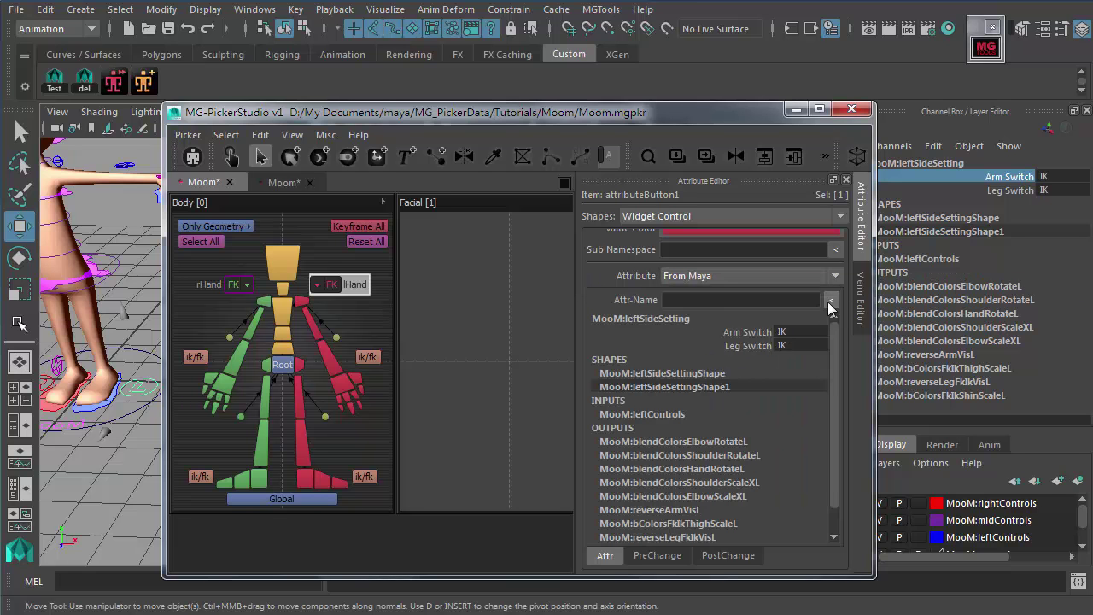
{"action": "left_click", "coordinate": [1028, 177]}
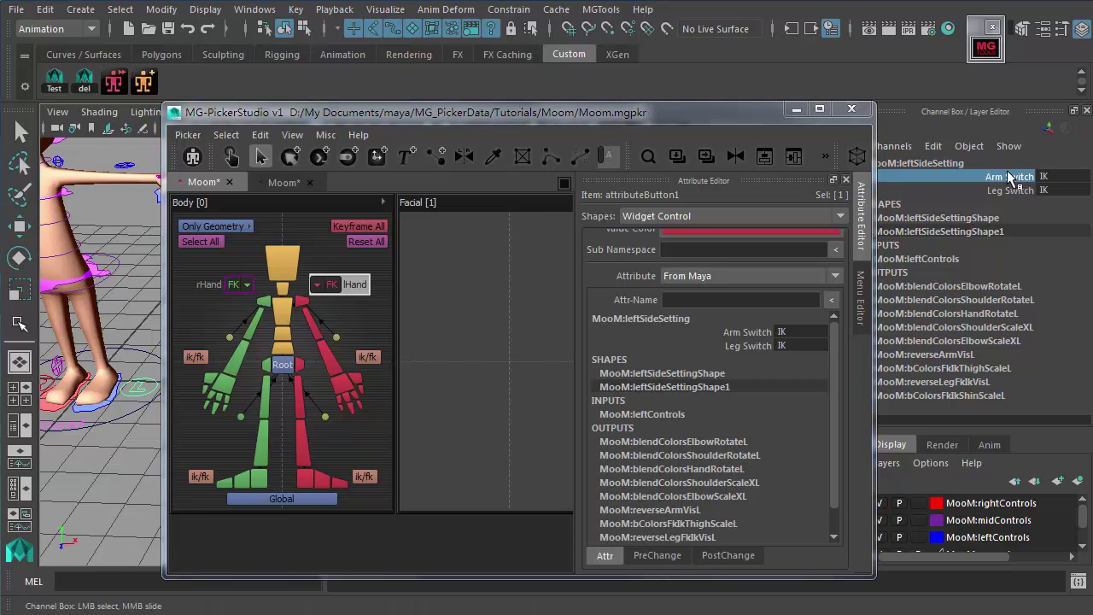
{"action": "left_click", "coordinate": [834, 306]}
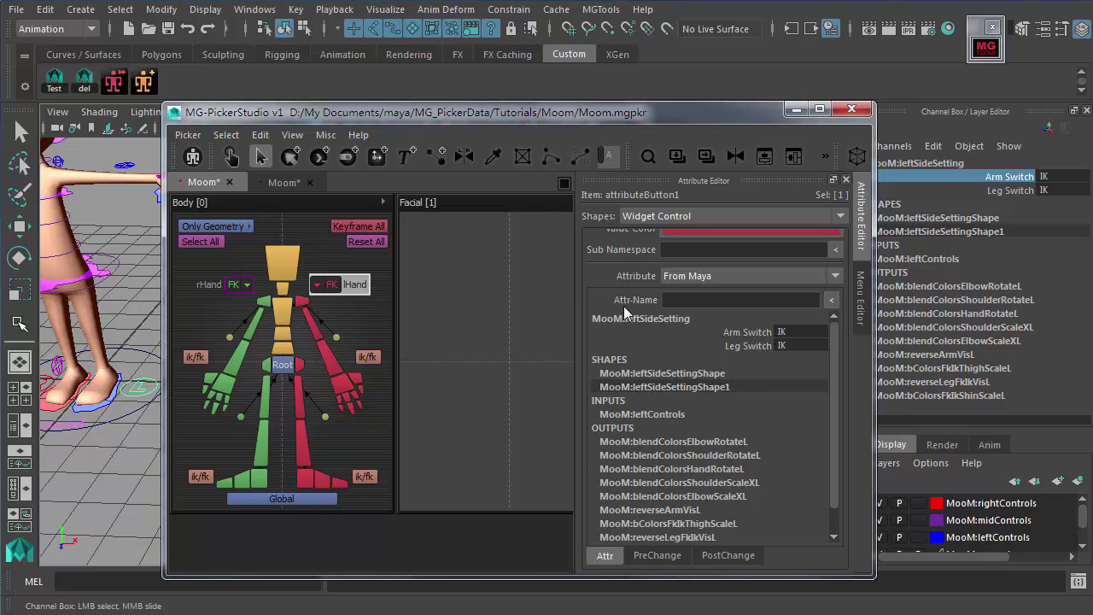
{"action": "left_click", "coordinate": [741, 332]}
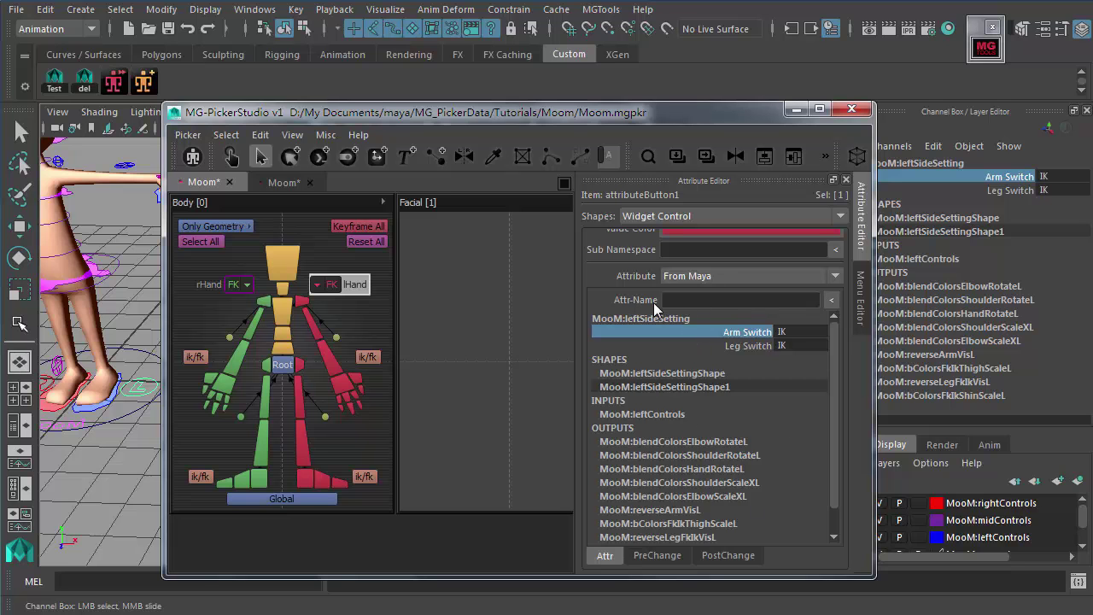
{"action": "left_click", "coordinate": [831, 300]}
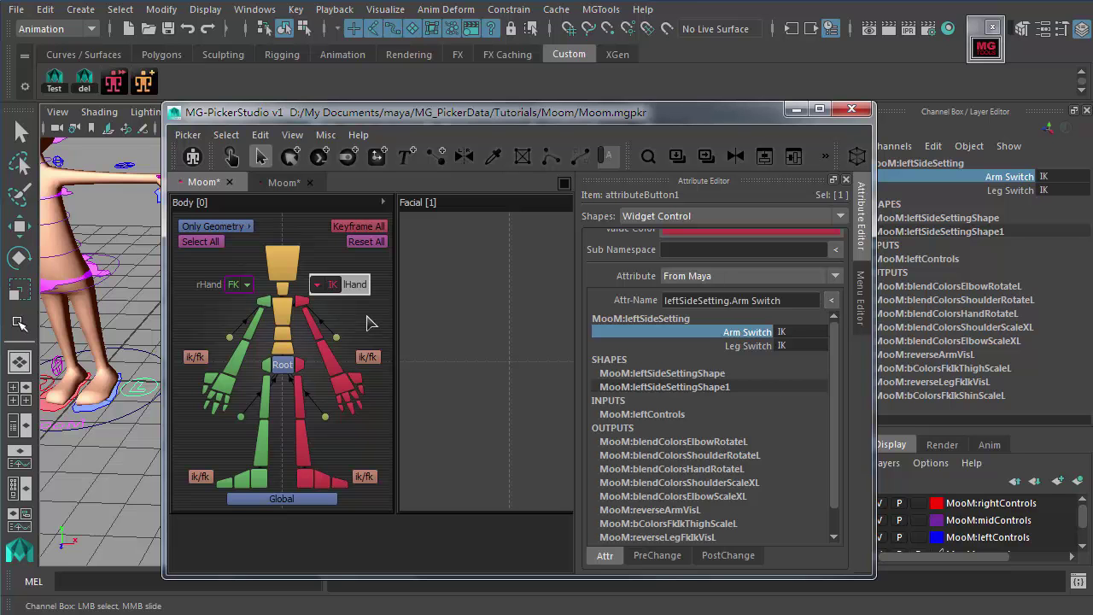
{"action": "left_click_drag", "start_coordinate": [235, 163], "coordinate": [363, 149]}
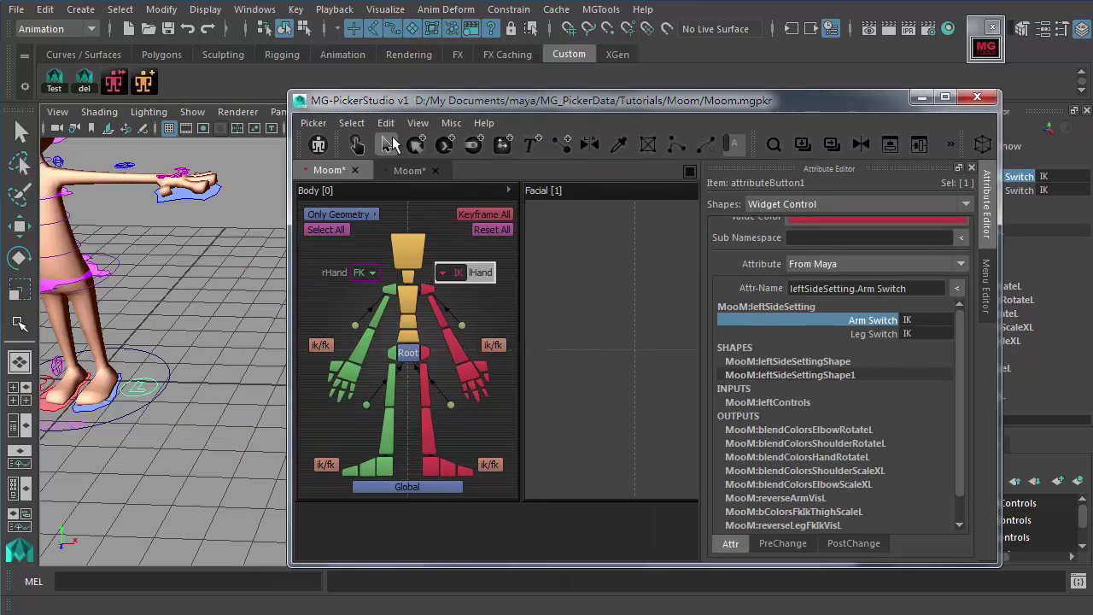
Step: In interactive mode, set the lHand switch to FK and verify the rig's Arm Switch reads FK
{"action": "left_click", "coordinate": [363, 149]}
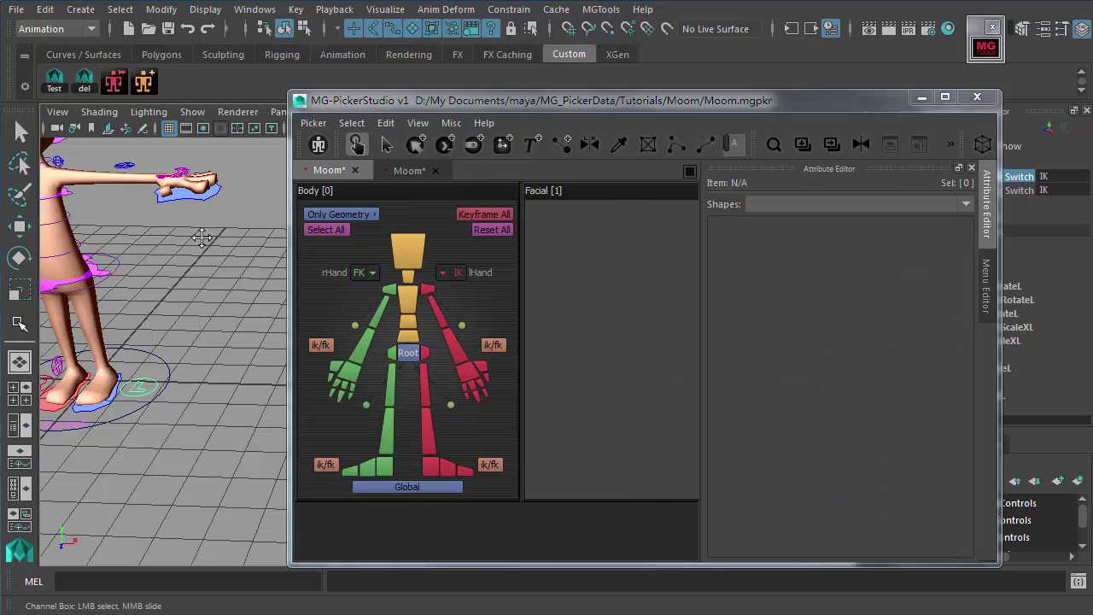
{"action": "left_click_drag", "start_coordinate": [787, 100], "coordinate": [709, 87]}
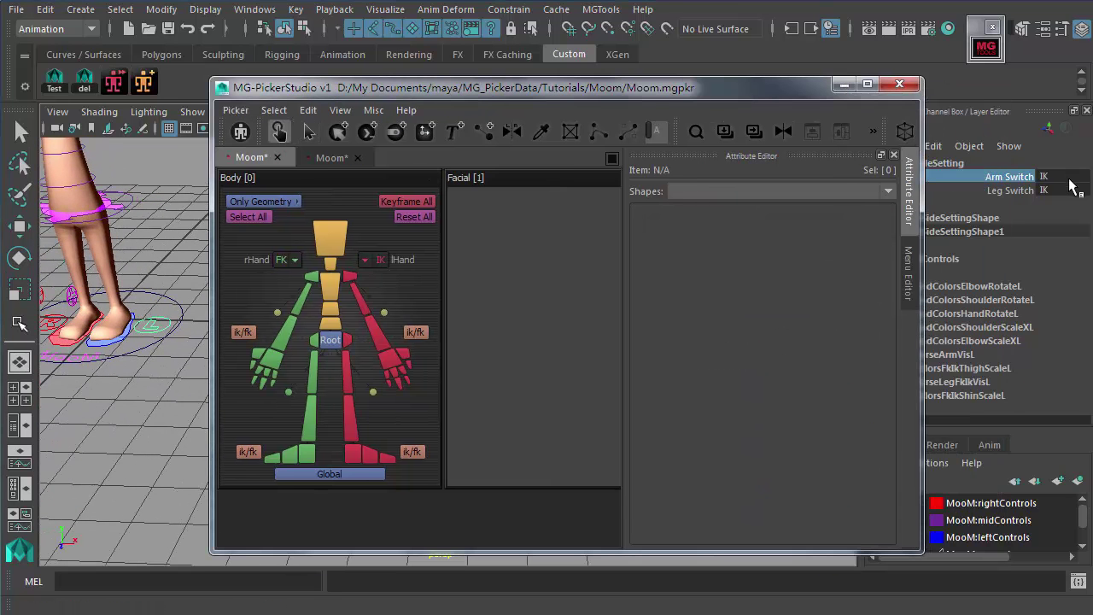
{"action": "left_click", "coordinate": [382, 261]}
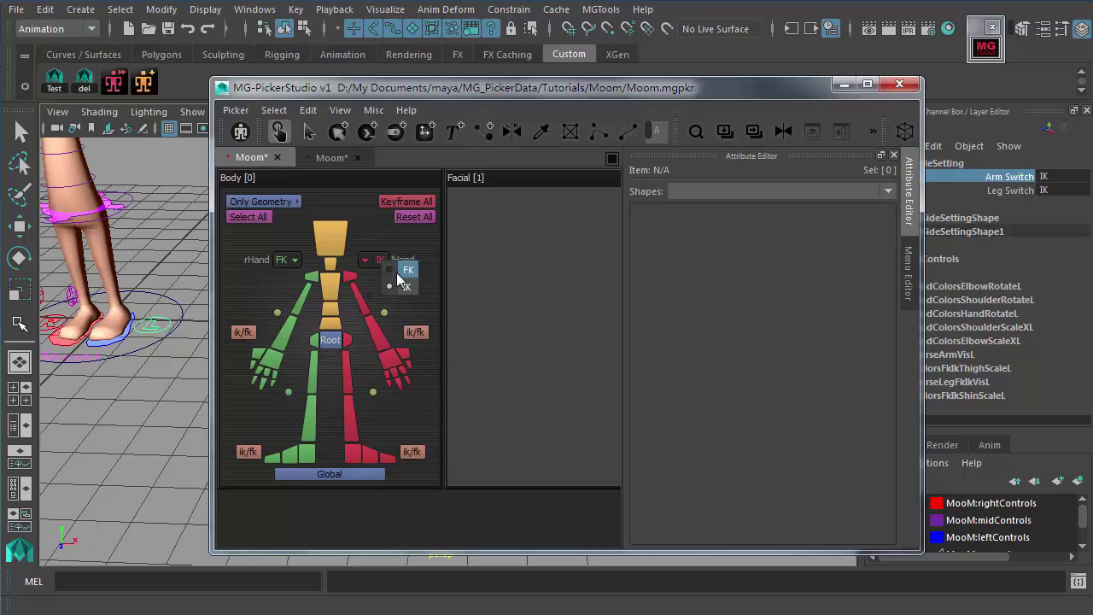
{"action": "left_click", "coordinate": [410, 272]}
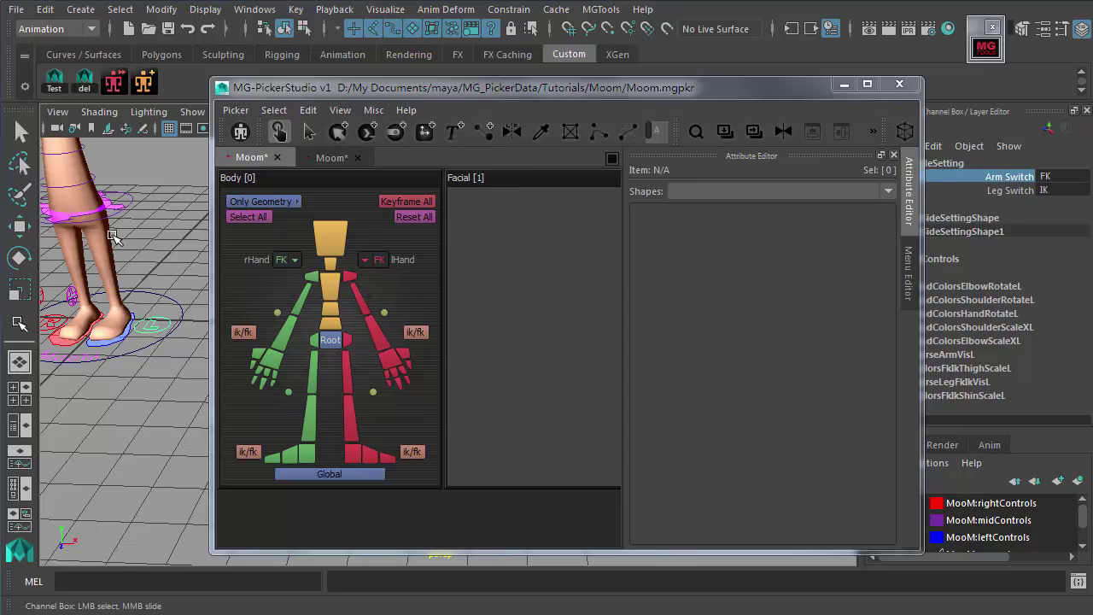
{"action": "scroll", "coordinate": [116, 238], "scroll_direction": "down", "scroll_amount": 4}
{"action": "scroll", "coordinate": [128, 243], "scroll_direction": "up", "scroll_amount": 4}
{"action": "scroll", "coordinate": [164, 229], "scroll_direction": "down", "scroll_amount": 4}
{"action": "scroll", "coordinate": [183, 234], "scroll_direction": "up", "scroll_amount": 5}
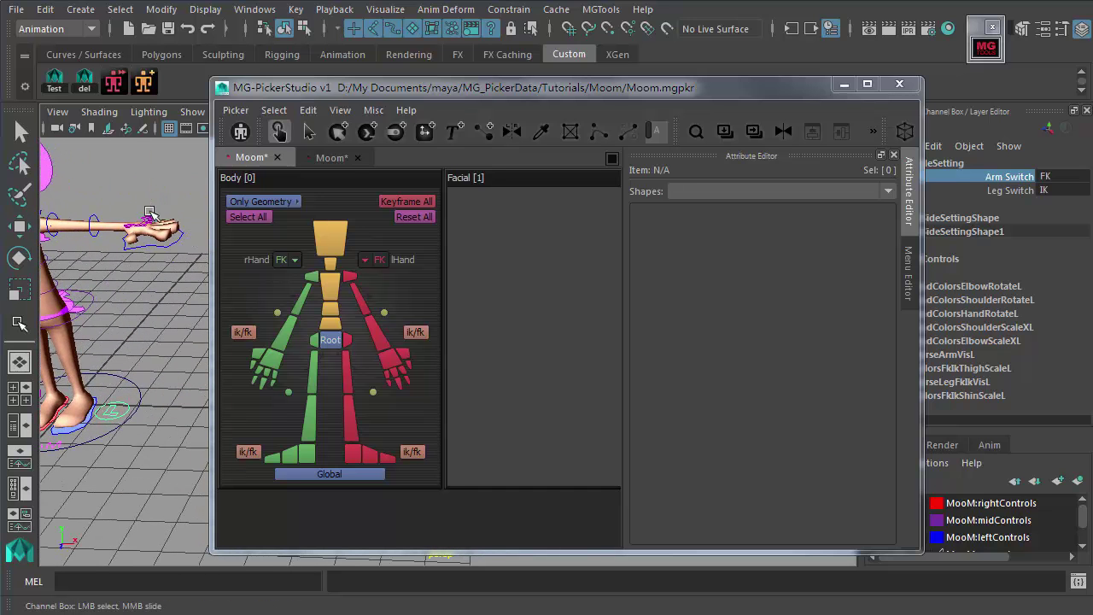
{"action": "left_click_drag", "start_coordinate": [127, 338], "coordinate": [128, 300], "text": "alt"}
{"action": "scroll", "coordinate": [128, 300], "scroll_direction": "down", "scroll_amount": 4}
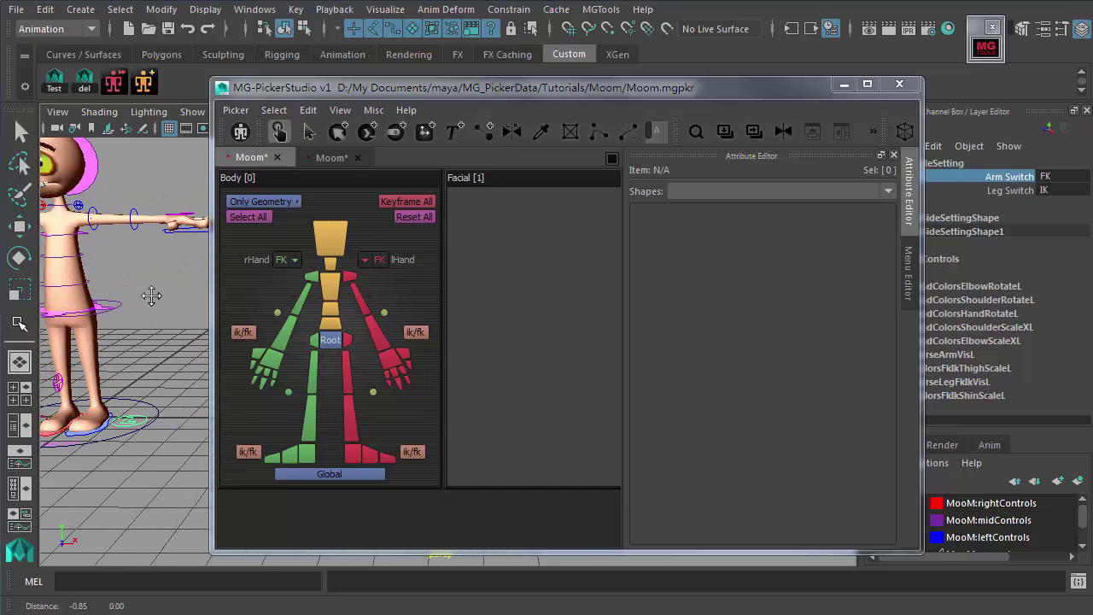
Step: Select the lHand widget and reload leftSideSetting.Arm Switch as its From Maya attribute
{"action": "left_click", "coordinate": [308, 131]}
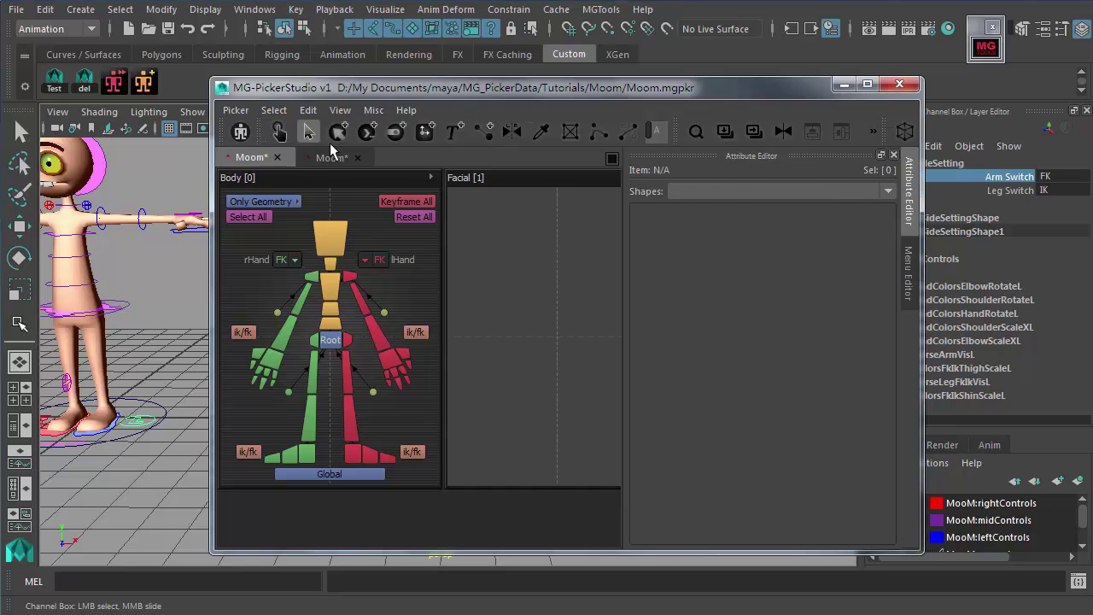
{"action": "left_click", "coordinate": [391, 261]}
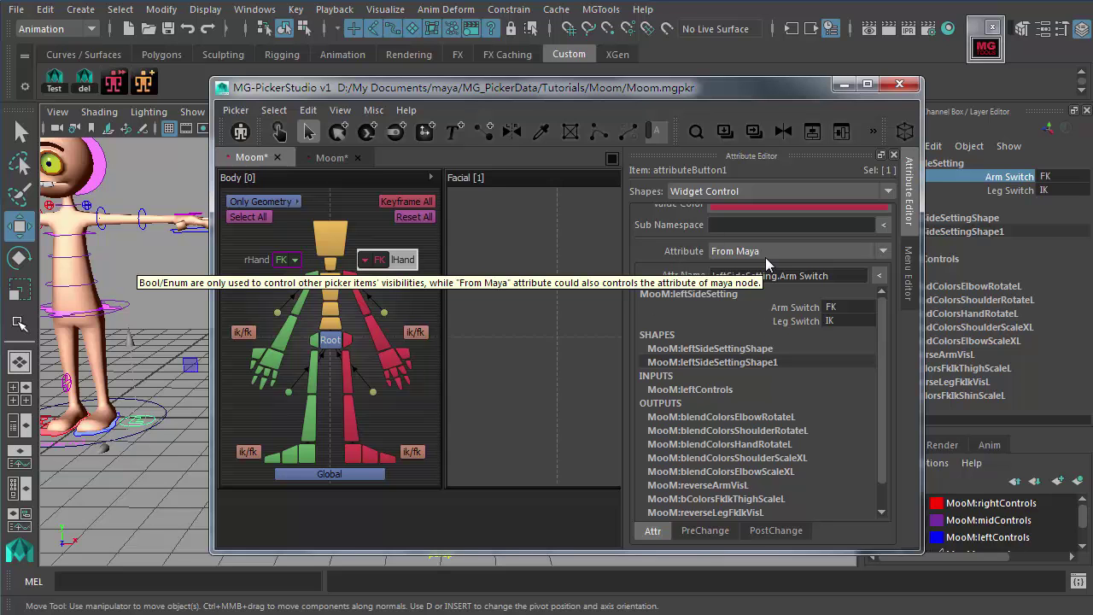
{"action": "left_click", "coordinate": [722, 253]}
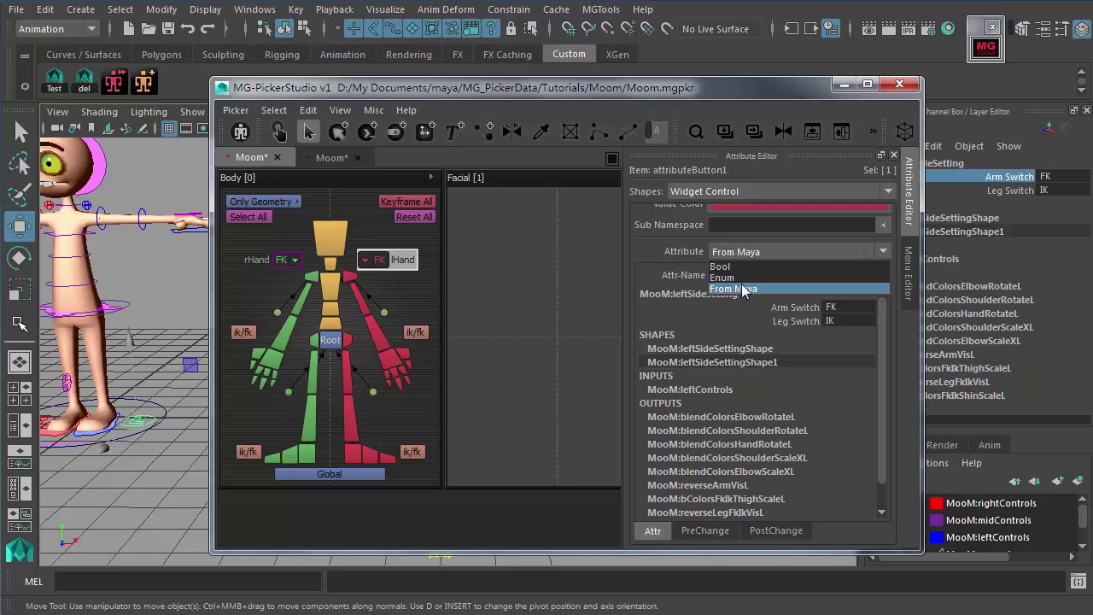
{"action": "left_click", "coordinate": [722, 290]}
{"action": "left_click", "coordinate": [790, 313]}
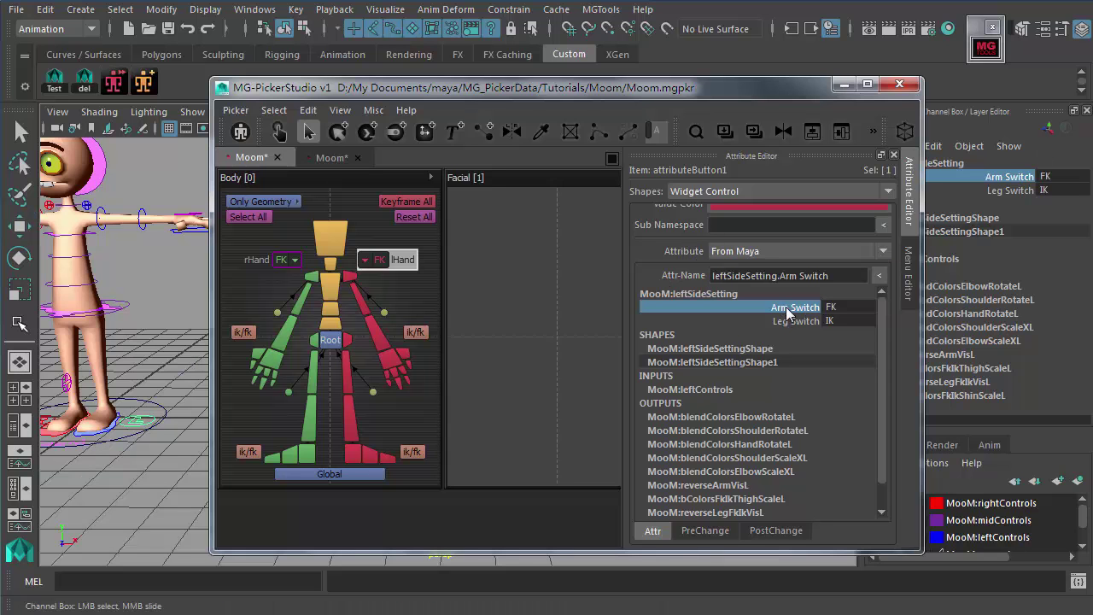
{"action": "left_click", "coordinate": [880, 278]}
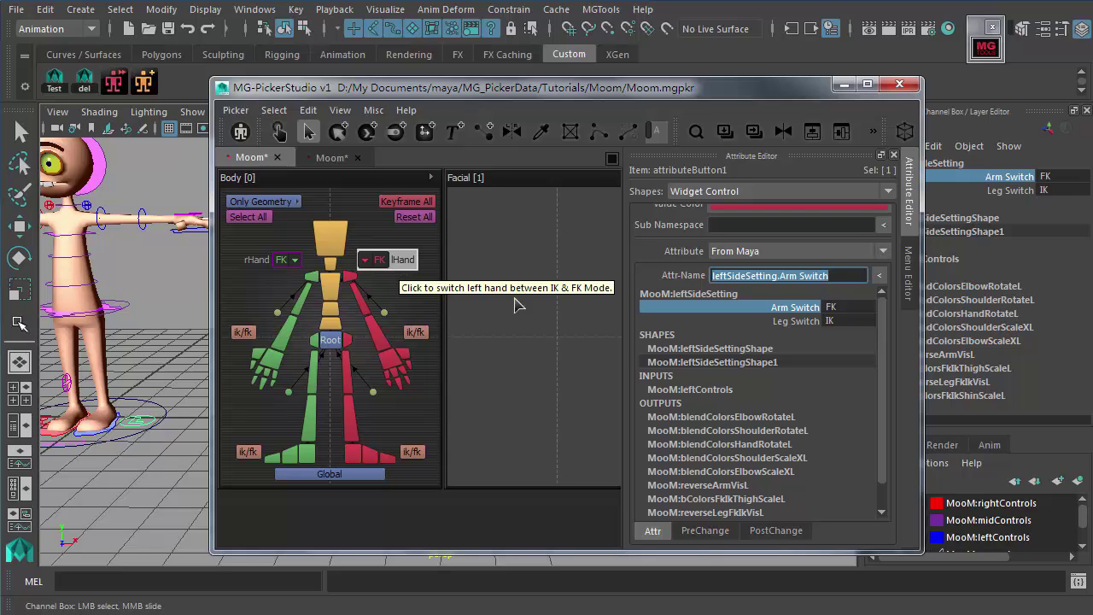
{"action": "left_click", "coordinate": [763, 309]}
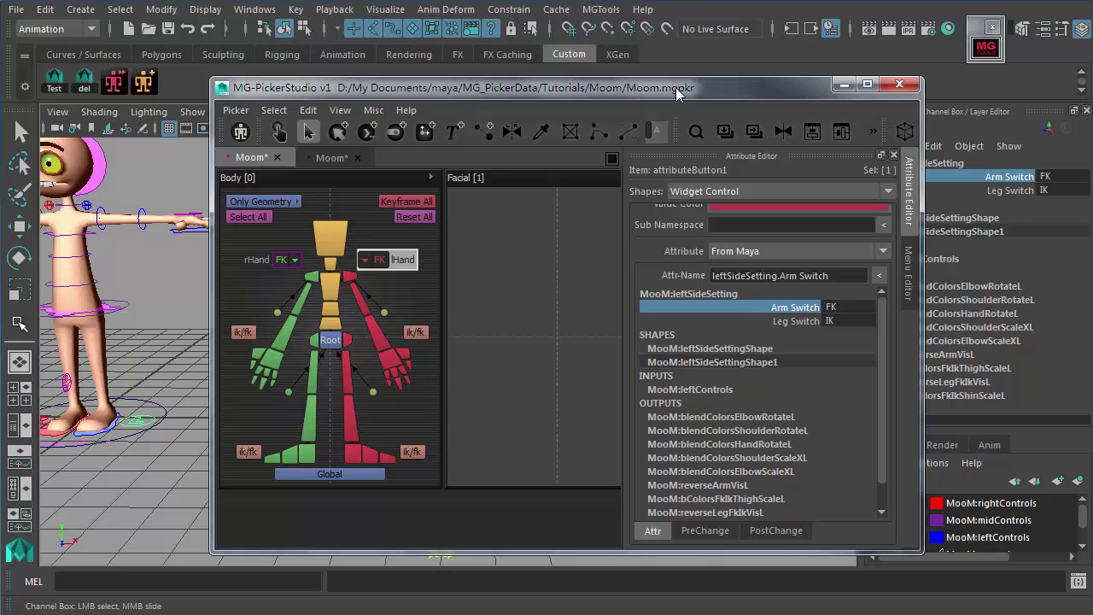
Step: Set the rig's left Arm Switch to IK in the Channel Box so the lHand widget follows
{"action": "left_click_drag", "start_coordinate": [681, 88], "coordinate": [638, 75]}
{"action": "left_click_drag", "start_coordinate": [743, 74], "coordinate": [749, 212]}
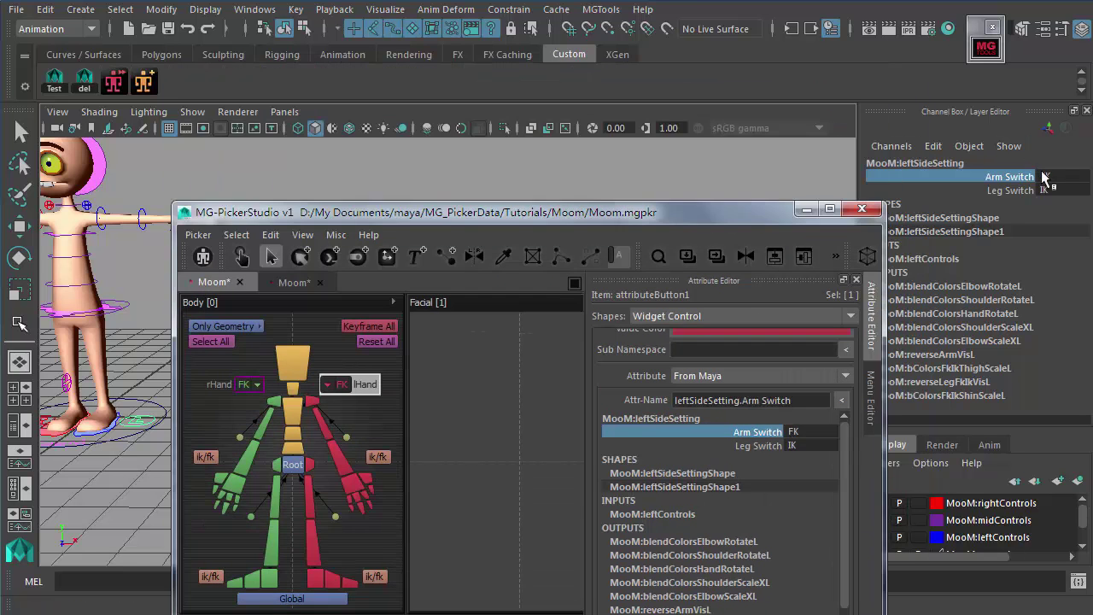
{"action": "left_click", "coordinate": [1047, 175]}
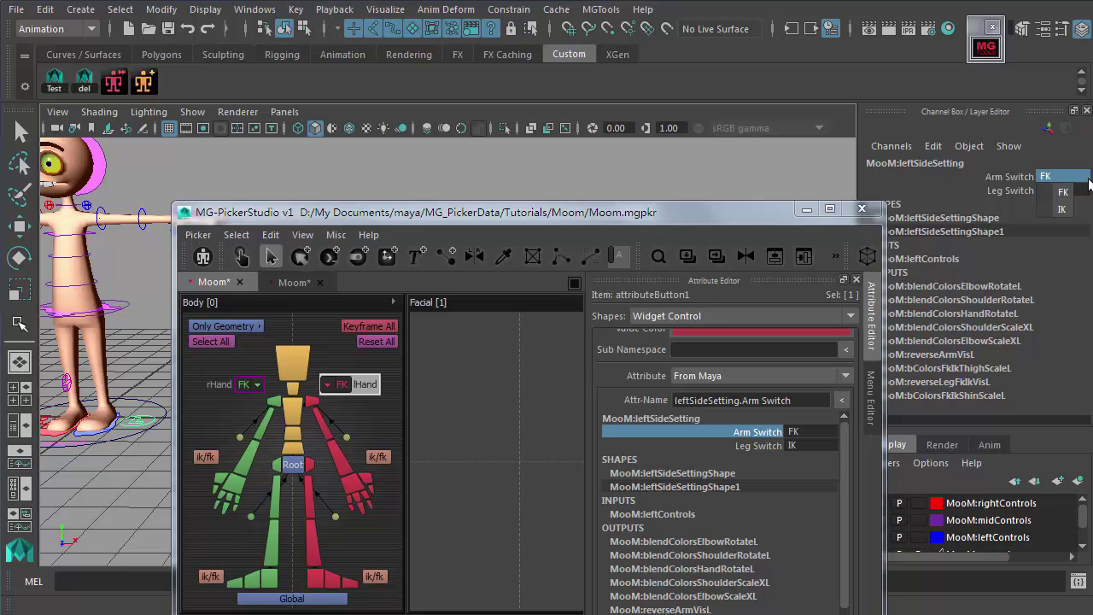
{"action": "left_click", "coordinate": [1064, 209]}
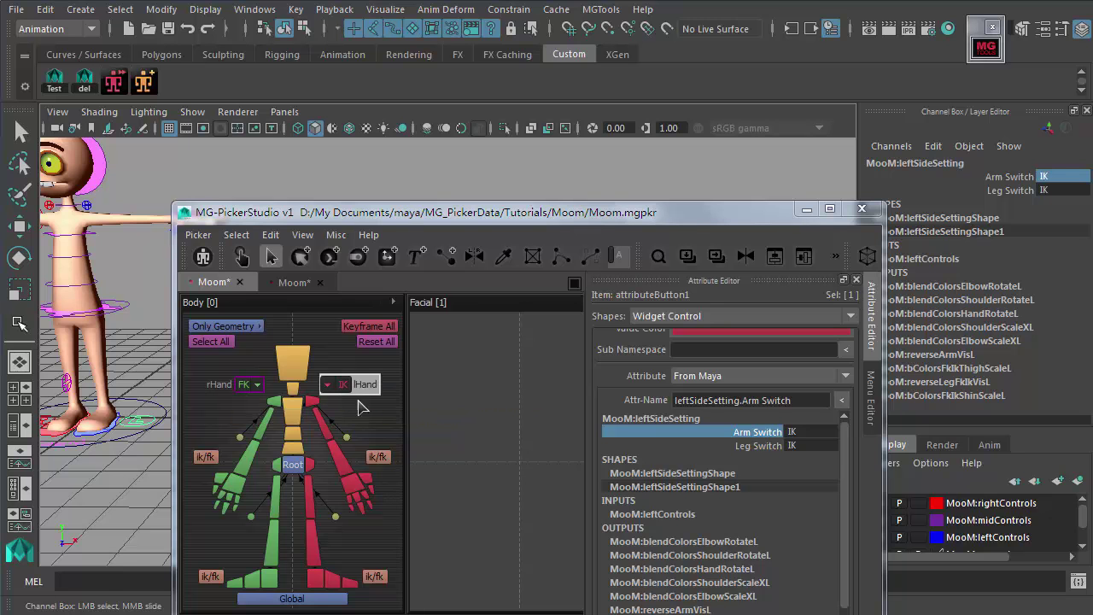
{"action": "left_click_drag", "start_coordinate": [438, 220], "coordinate": [471, 125]}
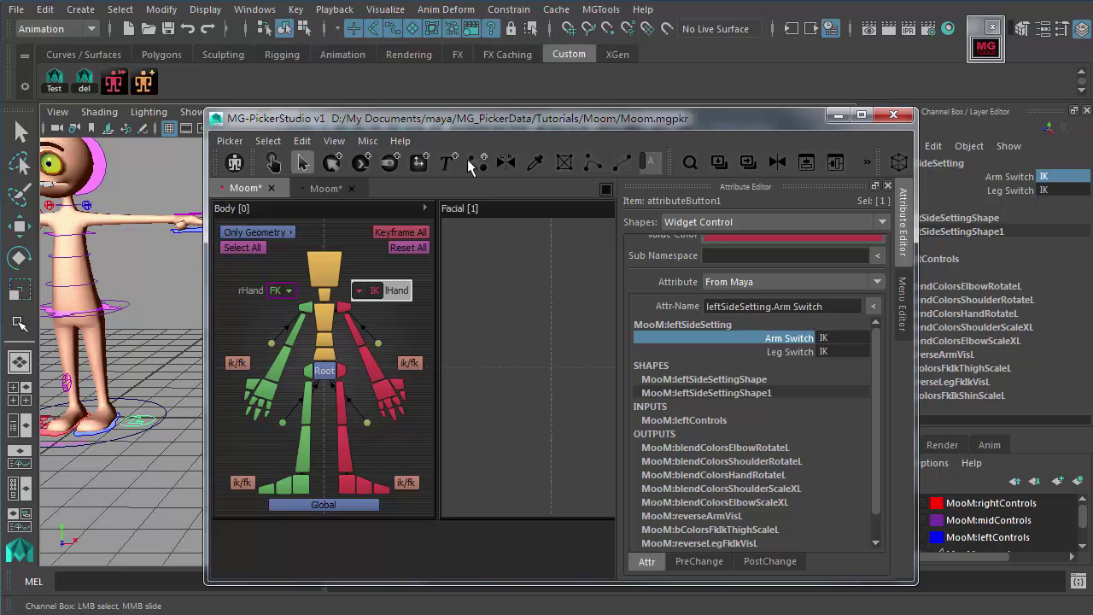
Step: Deselect lHand, pick the Root control for moving, and shift the Body panel's contents left
{"action": "left_click", "coordinate": [429, 268]}
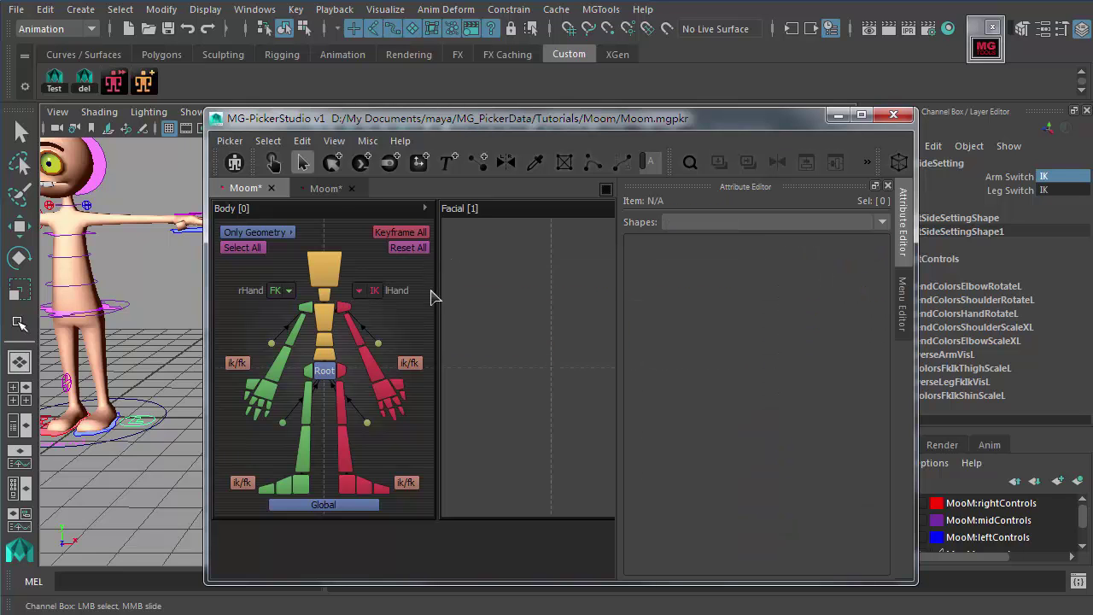
{"action": "left_click_drag", "start_coordinate": [98, 321], "coordinate": [132, 351], "text": "alt"}
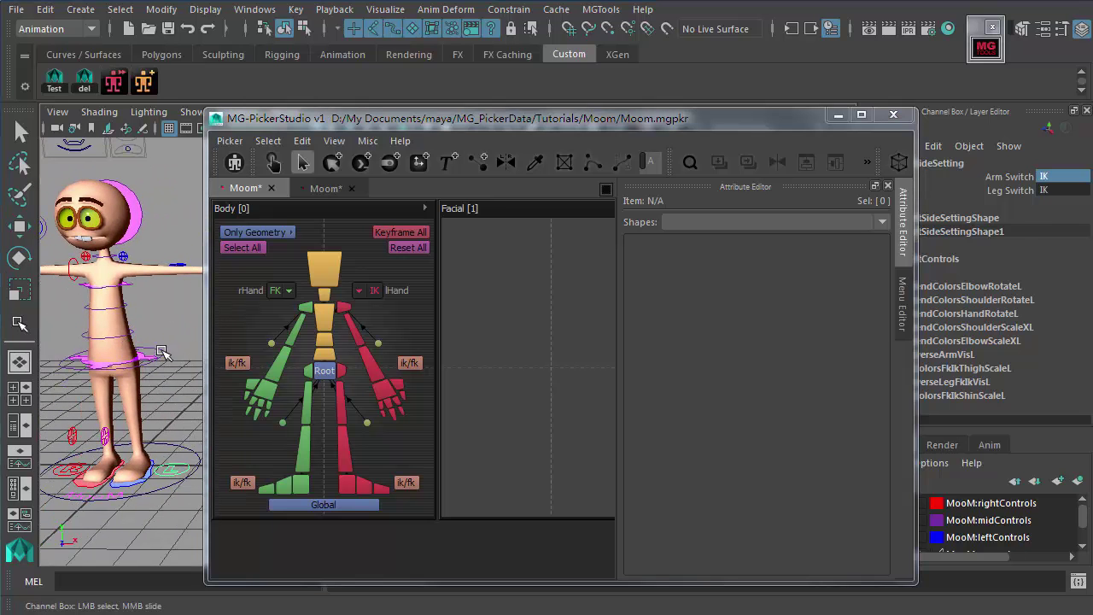
{"action": "left_click", "coordinate": [164, 346]}
{"action": "key", "text": "w"}
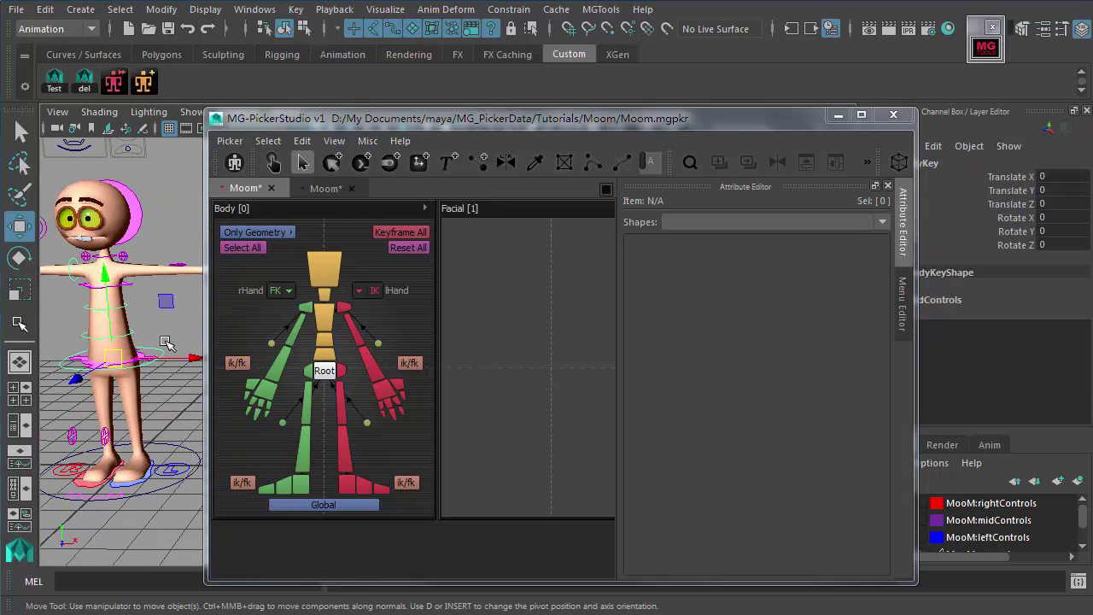
{"action": "middle_click_drag", "start_coordinate": [408, 310], "coordinate": [358, 330]}
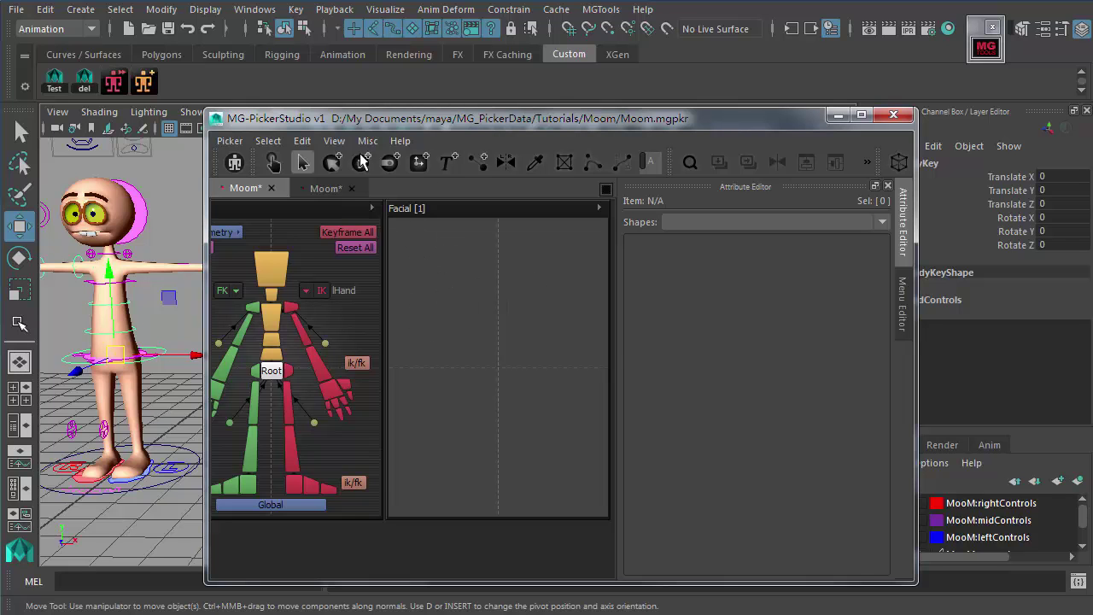
Step: Switch to item creation and zoom the Maya viewport onto Moom's facial control board
{"action": "left_click", "coordinate": [419, 162]}
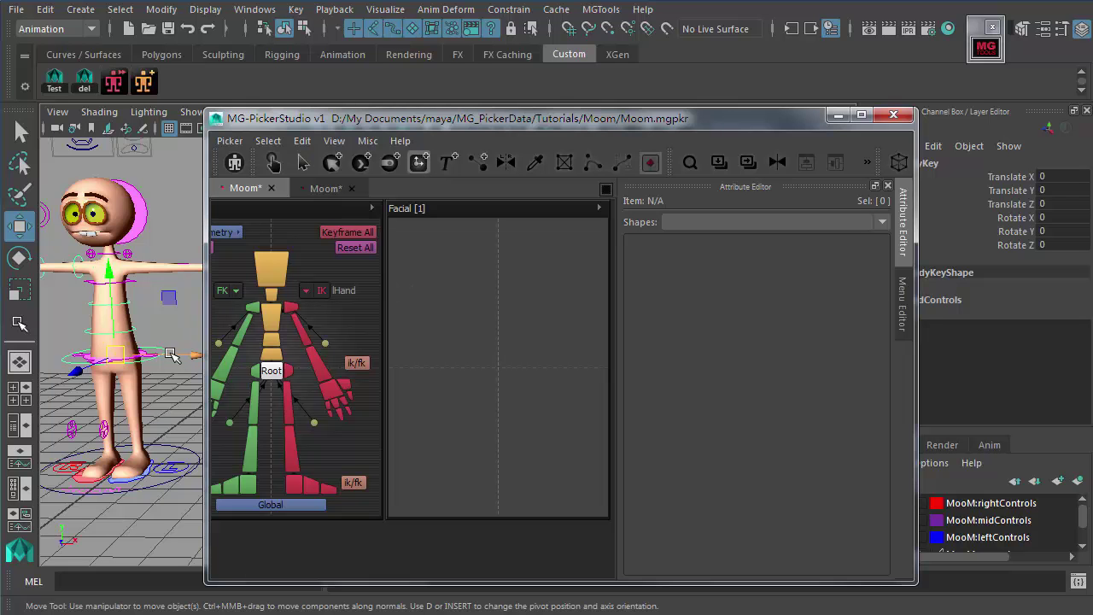
{"action": "scroll", "coordinate": [192, 371], "scroll_direction": "up", "scroll_amount": 3}
{"action": "scroll", "coordinate": [136, 243], "scroll_direction": "up", "scroll_amount": 5}
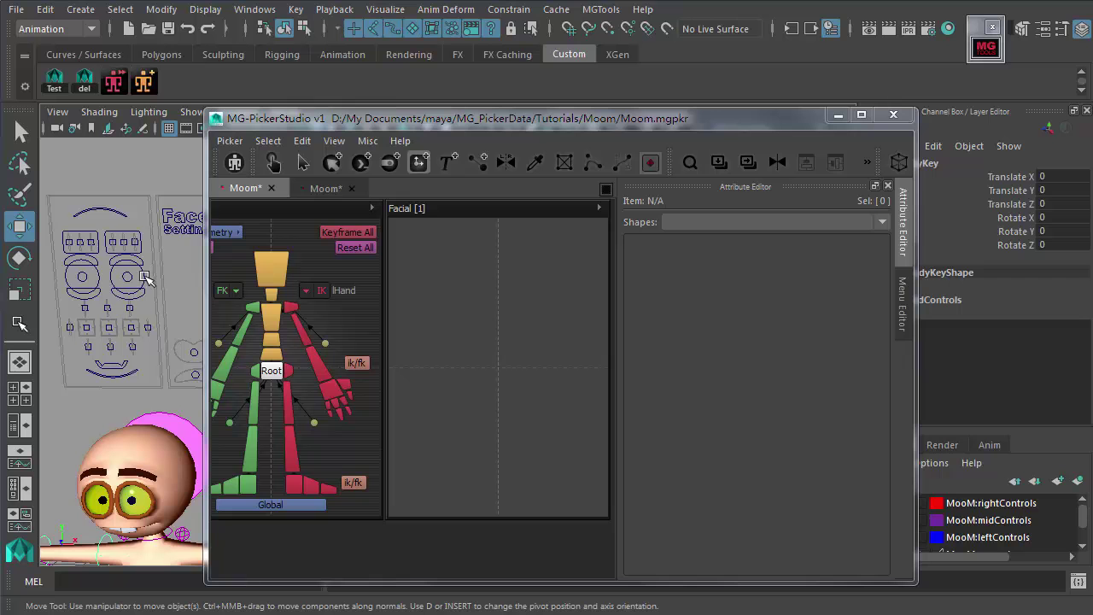
Step: Draw an Attr slider in the Facial panel and move it toward the upper right
{"action": "left_click", "coordinate": [143, 244]}
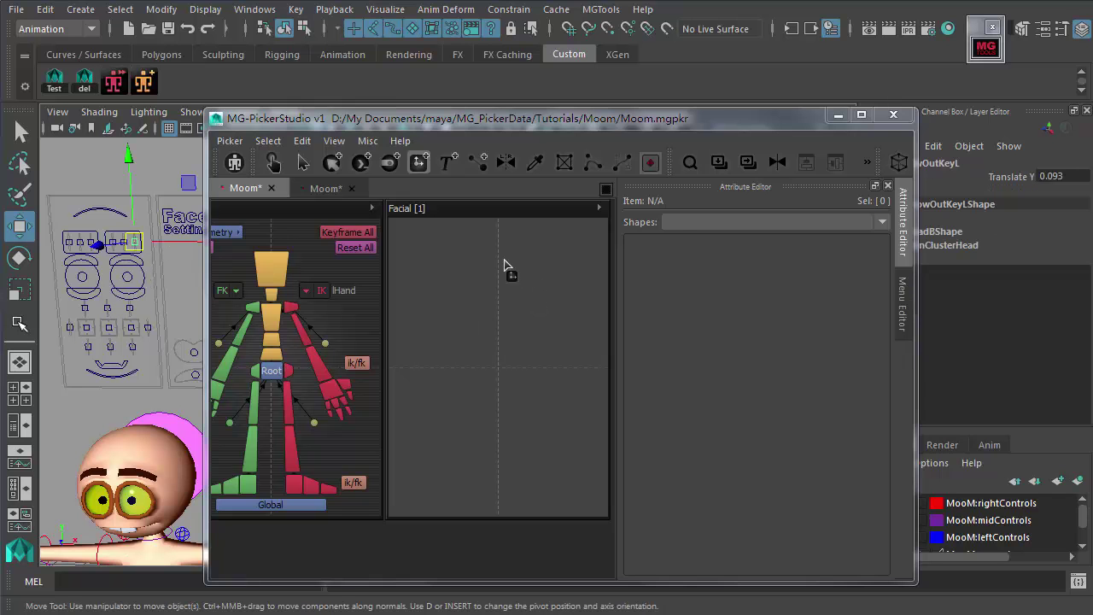
{"action": "left_click_drag", "start_coordinate": [513, 246], "coordinate": [562, 301]}
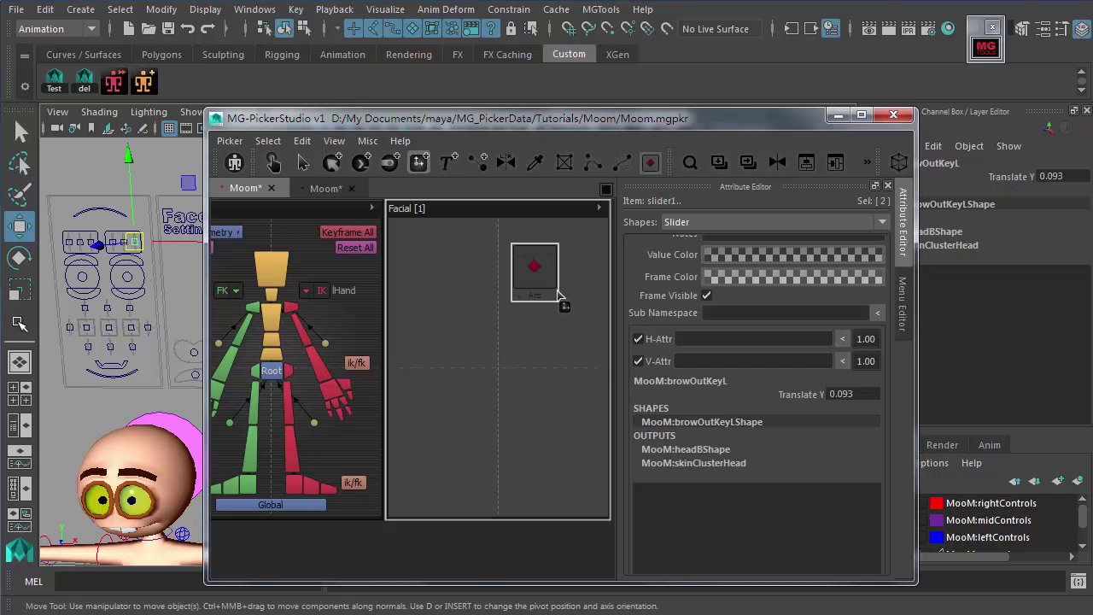
{"action": "left_click", "coordinate": [650, 162]}
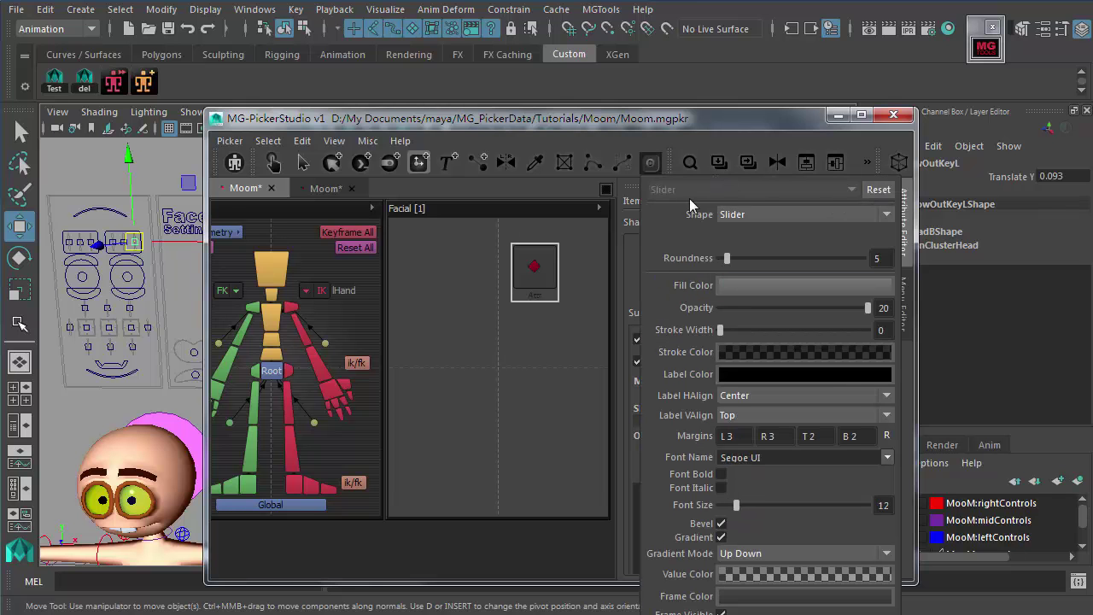
{"action": "left_click_drag", "start_coordinate": [419, 243], "coordinate": [471, 304]}
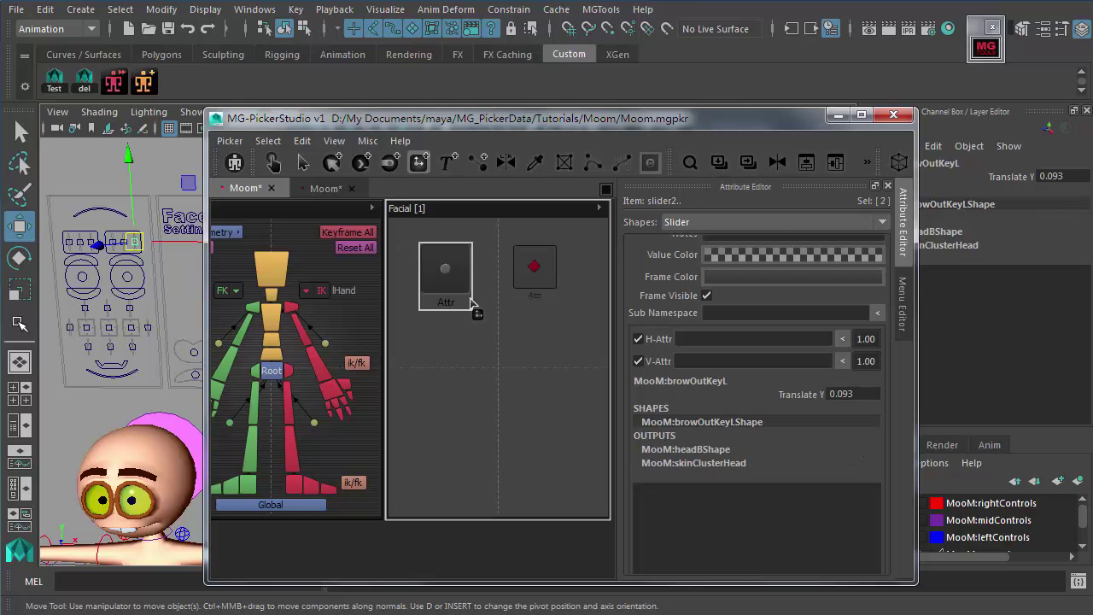
{"action": "key", "text": "Escape"}
{"action": "left_click_drag", "start_coordinate": [451, 285], "coordinate": [567, 296]}
{"action": "left_click", "coordinate": [501, 325]}
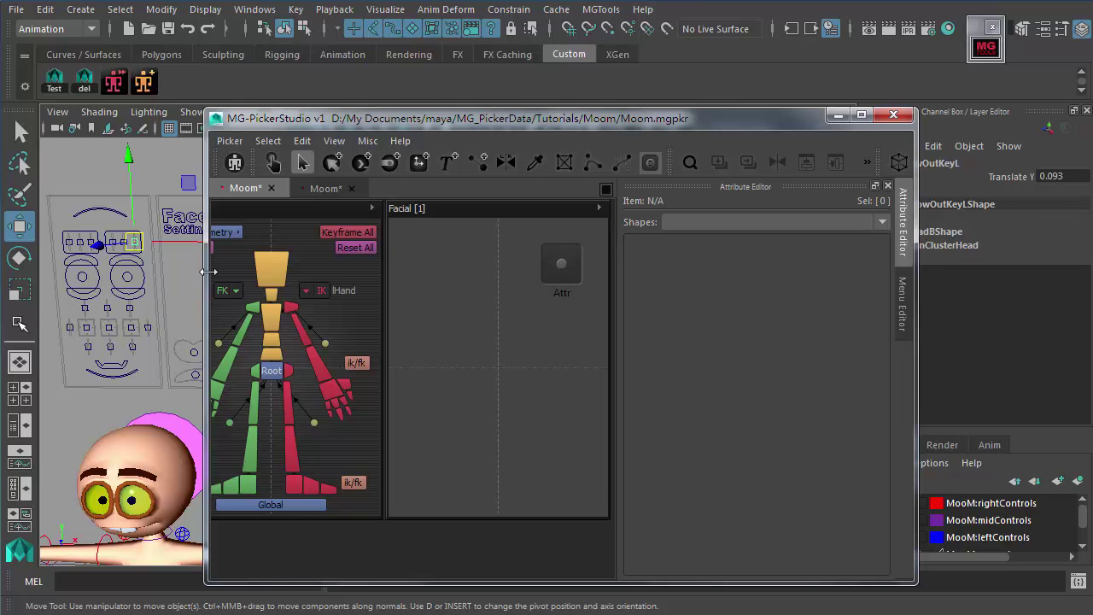
Step: Activate the brow control's move handle and select the Attr slider for editing
{"action": "scroll", "coordinate": [201, 290], "scroll_direction": "up", "scroll_amount": 5}
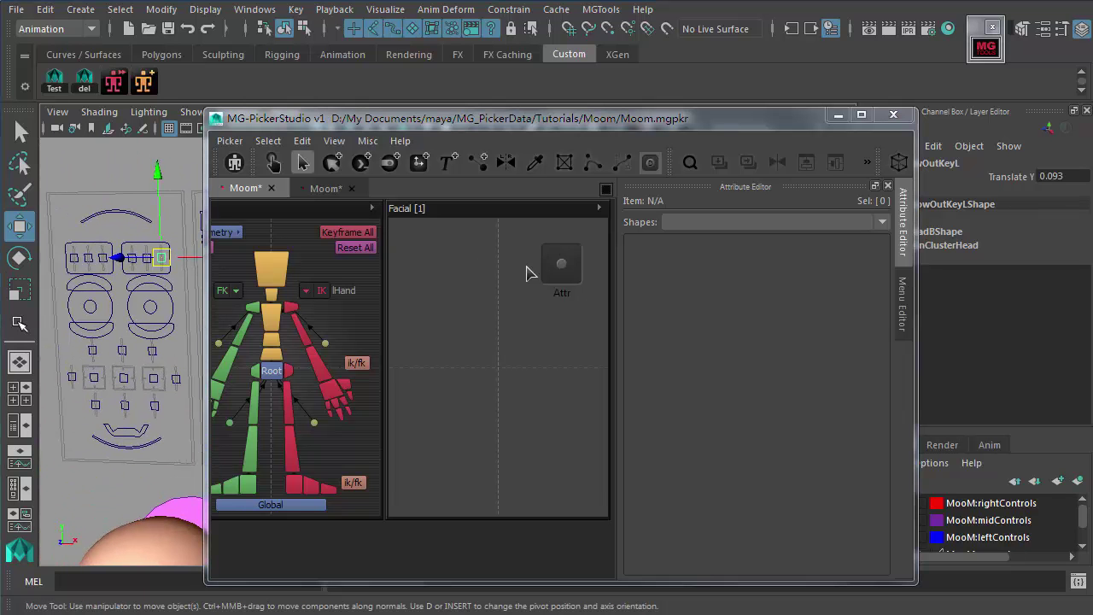
{"action": "scroll", "coordinate": [111, 265], "scroll_direction": "up", "scroll_amount": 3}
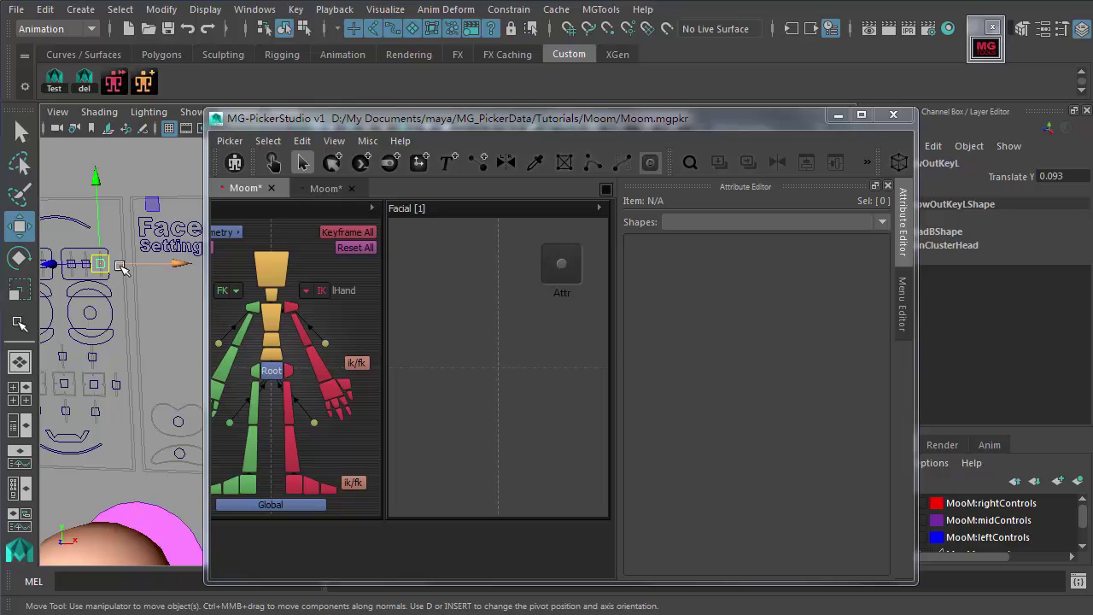
{"action": "left_click", "coordinate": [114, 264]}
{"action": "left_click", "coordinate": [562, 278]}
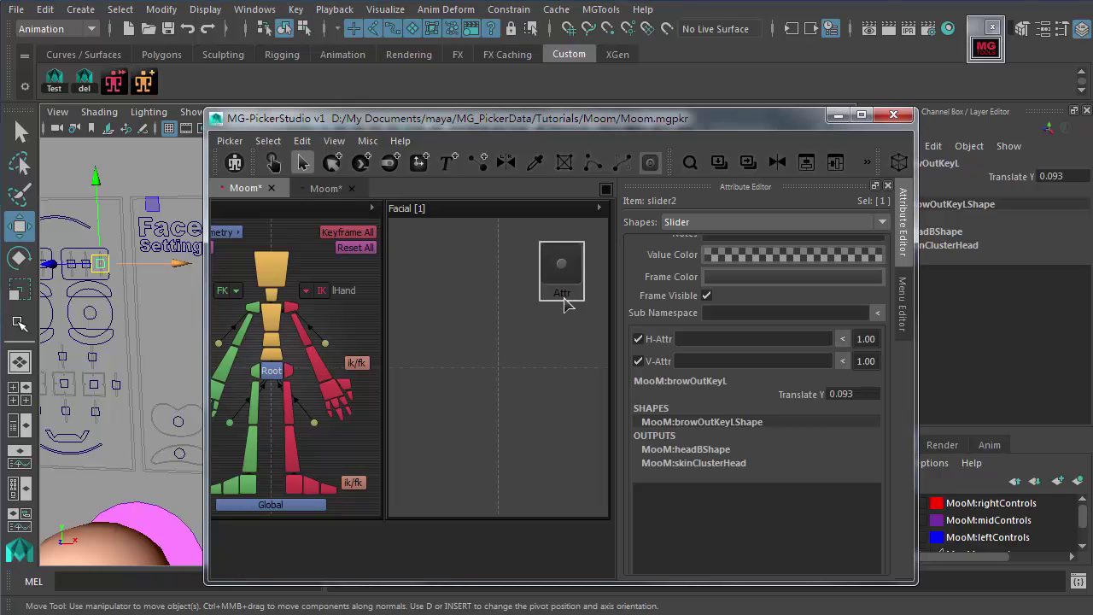
Step: Reselect the Attr slider and test-move the brow control, then undo the move
{"action": "left_click", "coordinate": [557, 293]}
{"action": "left_click", "coordinate": [565, 275]}
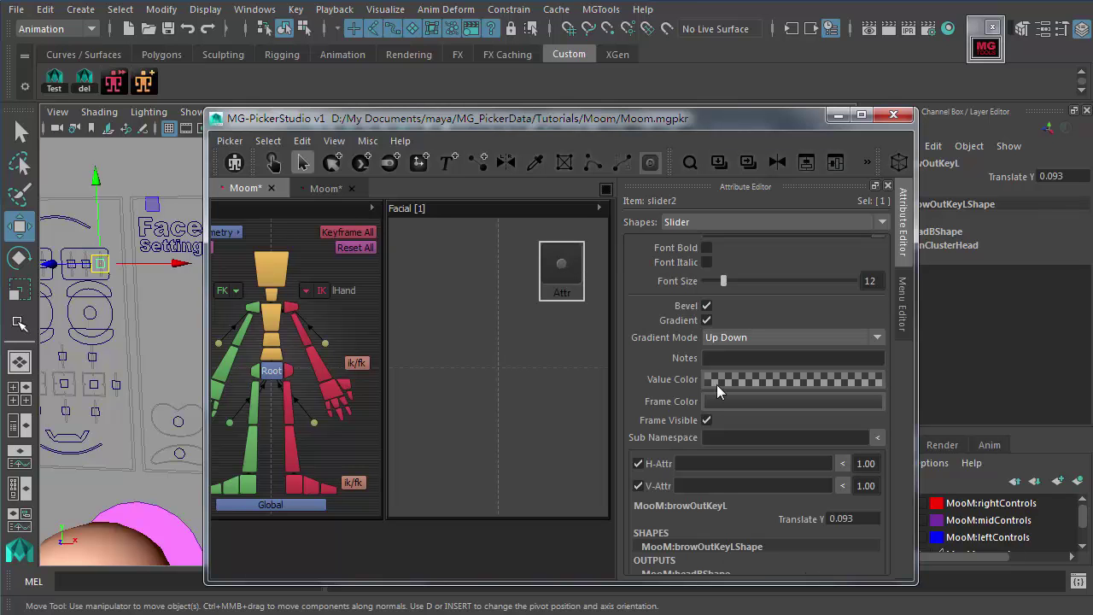
{"action": "scroll", "coordinate": [794, 382], "scroll_direction": "down", "scroll_amount": 3}
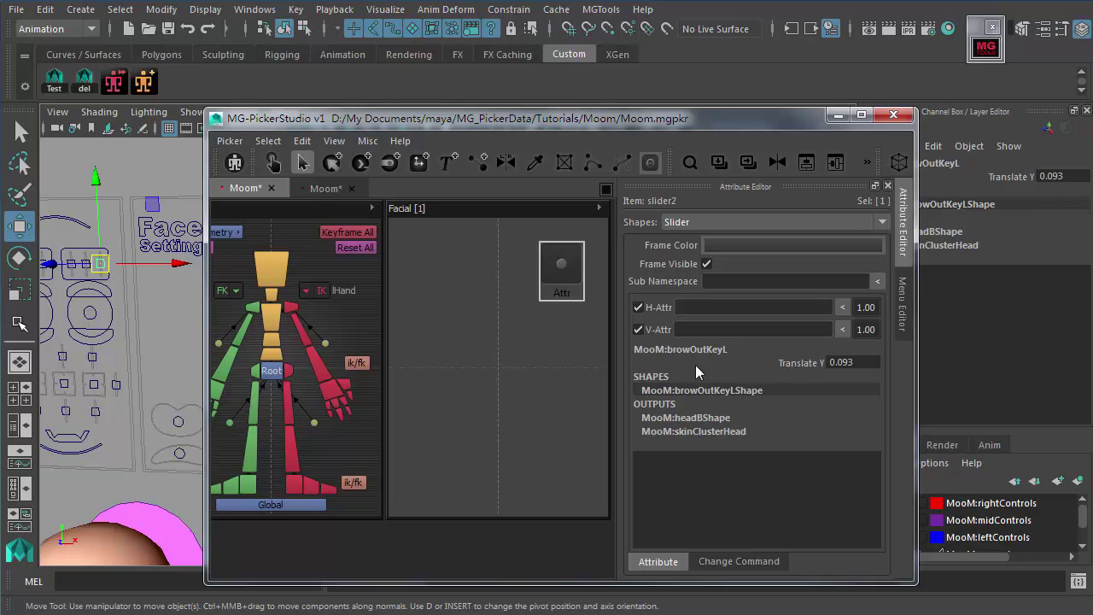
{"action": "middle_click_drag", "start_coordinate": [119, 235], "coordinate": [120, 273], "text": "alt"}
{"action": "left_click_drag", "start_coordinate": [105, 203], "coordinate": [111, 175]}
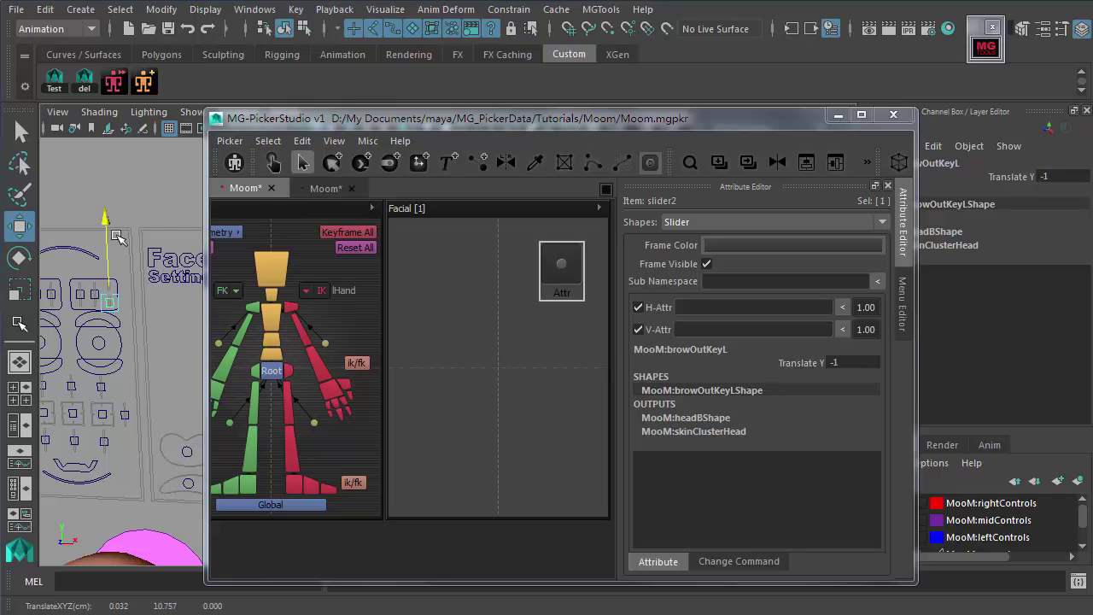
{"action": "key", "text": "ctrl+z"}
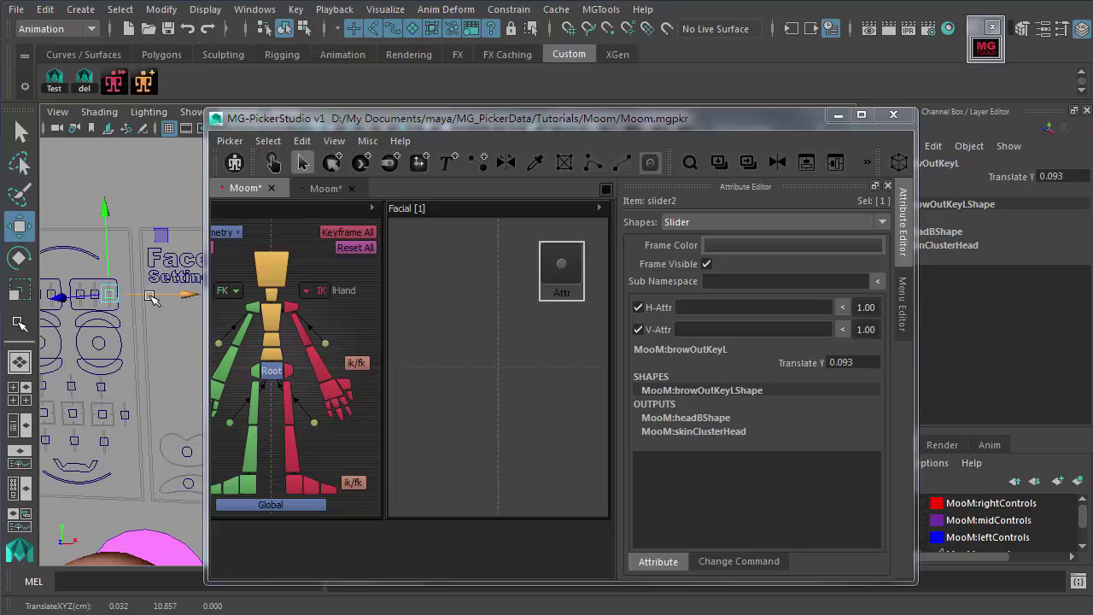
{"action": "right_click_drag", "start_coordinate": [117, 295], "coordinate": [125, 299], "text": "alt"}
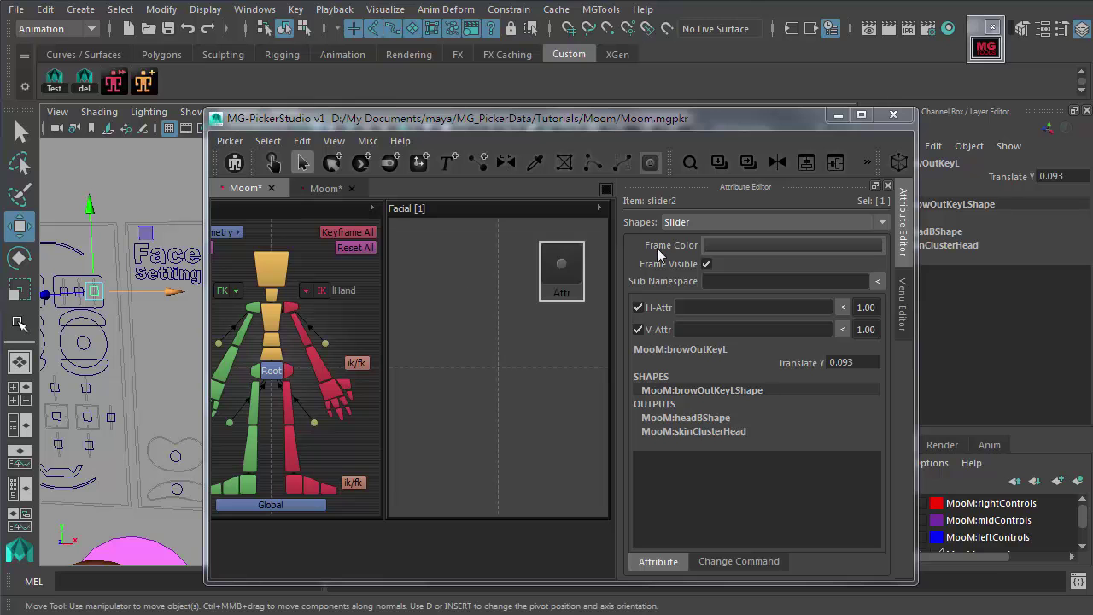
Step: Turn off H-Attr and load browOutKeyL.translateY into the slider's V-Attr
{"action": "left_click", "coordinate": [639, 307]}
{"action": "left_click", "coordinate": [690, 331]}
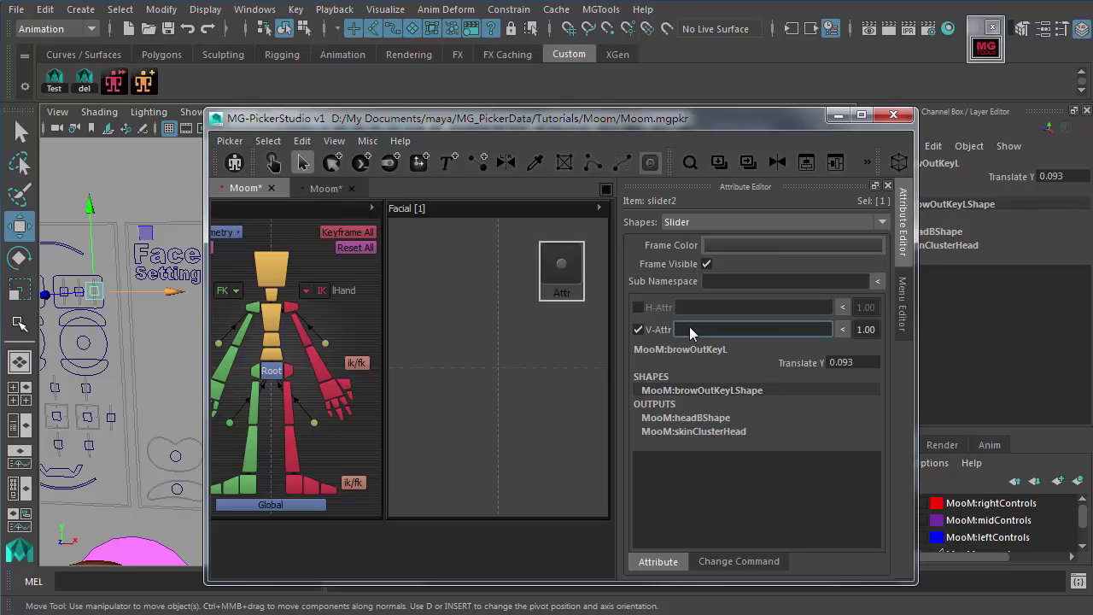
{"action": "left_click", "coordinate": [787, 362]}
{"action": "left_click", "coordinate": [845, 329]}
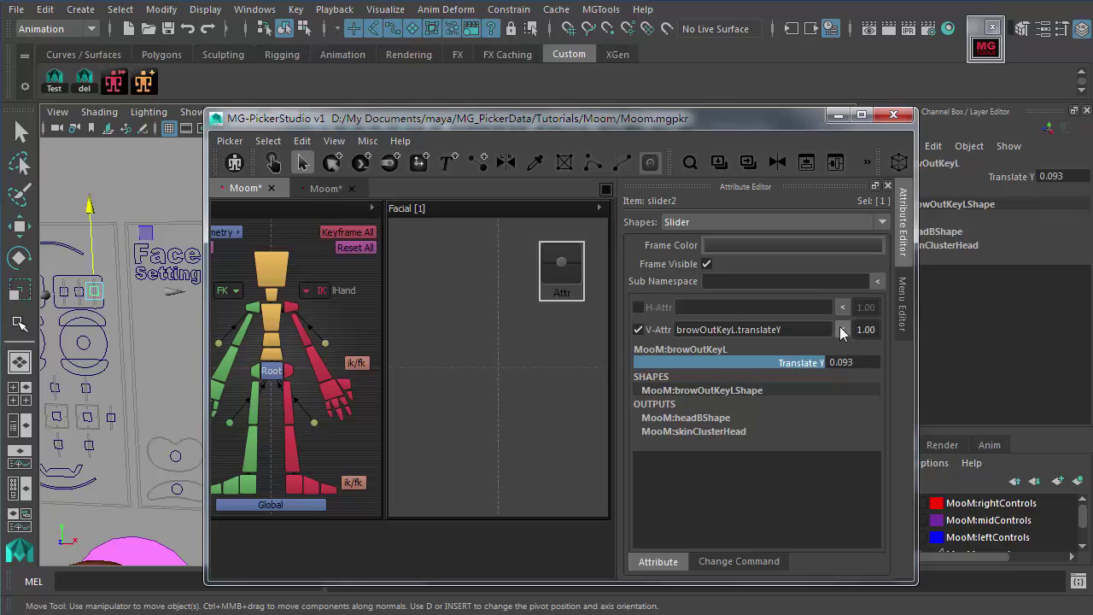
Step: Drag the Attr slider knob with the hand tool, moving the brow's Translate Y to -0.778
{"action": "left_click", "coordinate": [273, 162]}
{"action": "left_click_drag", "start_coordinate": [561, 278], "coordinate": [574, 278]}
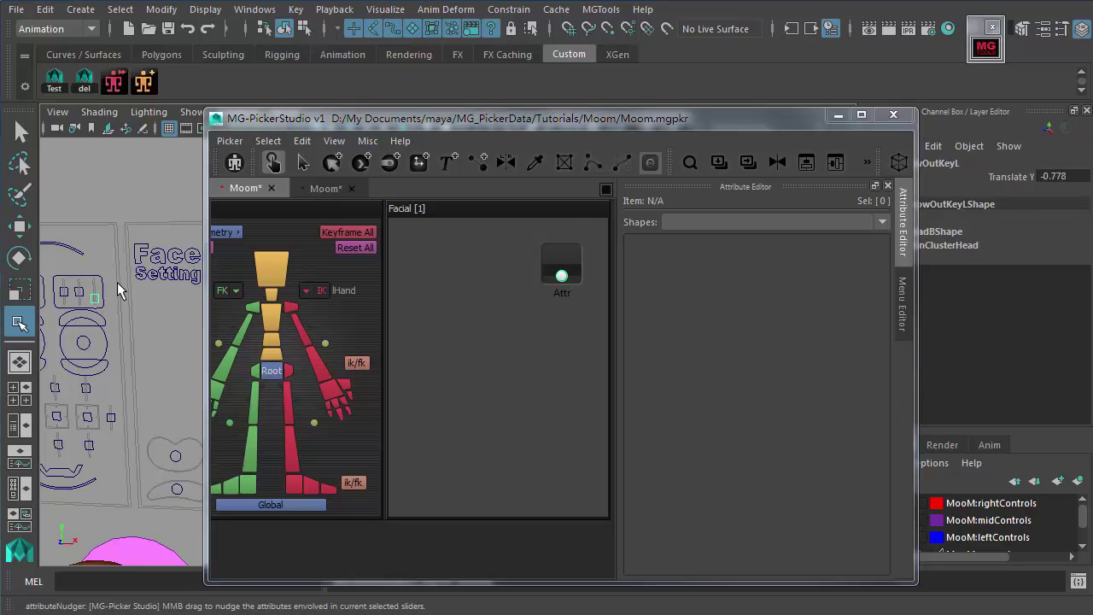
{"action": "scroll", "coordinate": [85, 312], "scroll_direction": "down", "scroll_amount": 2}
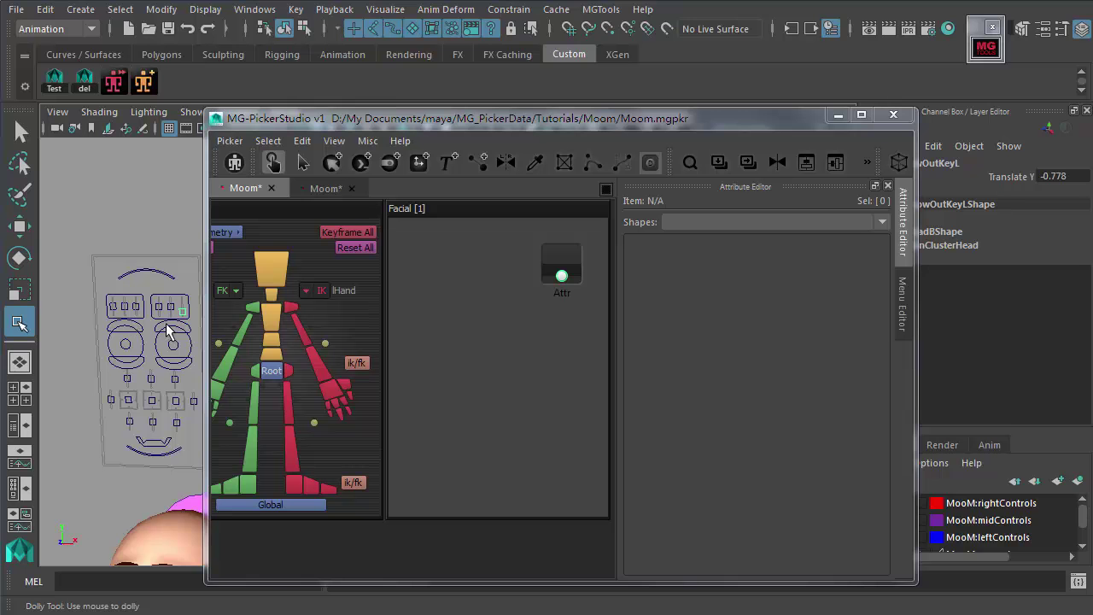
{"action": "scroll", "coordinate": [137, 316], "scroll_direction": "down", "scroll_amount": 2}
{"action": "scroll", "coordinate": [144, 314], "scroll_direction": "up", "scroll_amount": 2}
{"action": "scroll", "coordinate": [144, 314], "scroll_direction": "up", "scroll_amount": 3}
{"action": "scroll", "coordinate": [171, 379], "scroll_direction": "down", "scroll_amount": 2}
{"action": "scroll", "coordinate": [167, 371], "scroll_direction": "up", "scroll_amount": 1}
{"action": "middle_click_drag", "start_coordinate": [163, 362], "coordinate": [148, 348], "text": "alt"}
Step: Return to the Select tool and reselect slider2
{"action": "left_click", "coordinate": [517, 300]}
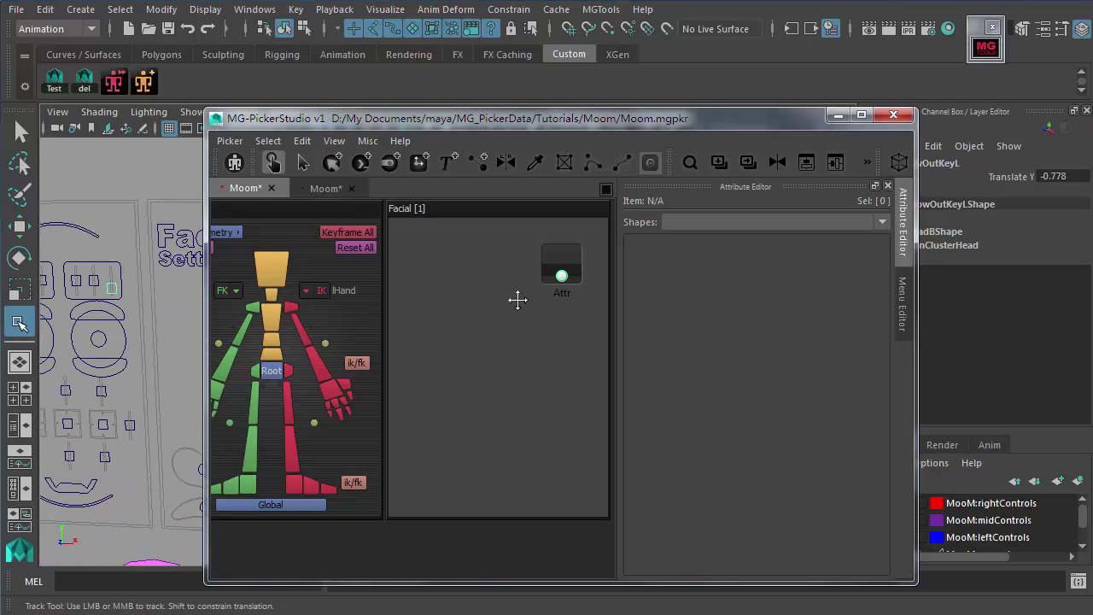
{"action": "left_click", "coordinate": [563, 257]}
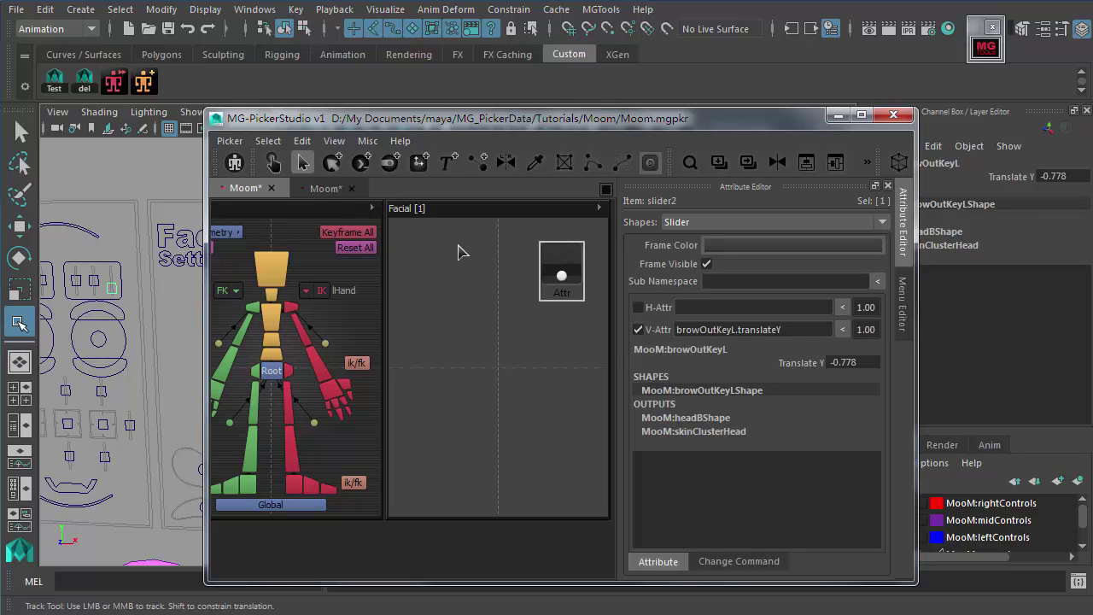
{"action": "left_click_drag", "start_coordinate": [439, 237], "coordinate": [578, 401]}
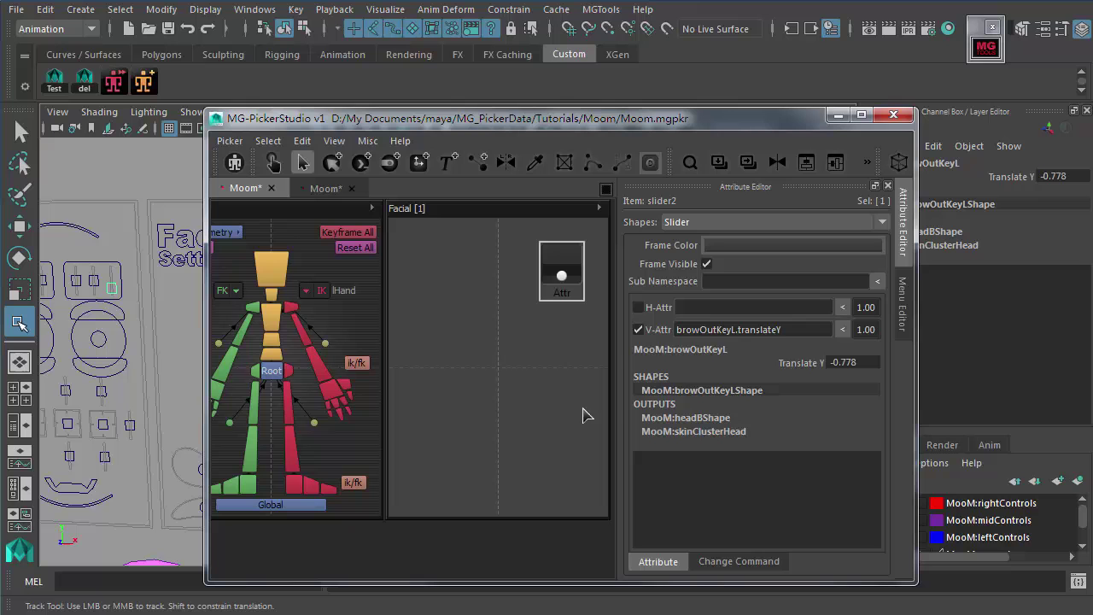
{"action": "left_click", "coordinate": [550, 348]}
{"action": "left_click", "coordinate": [566, 279]}
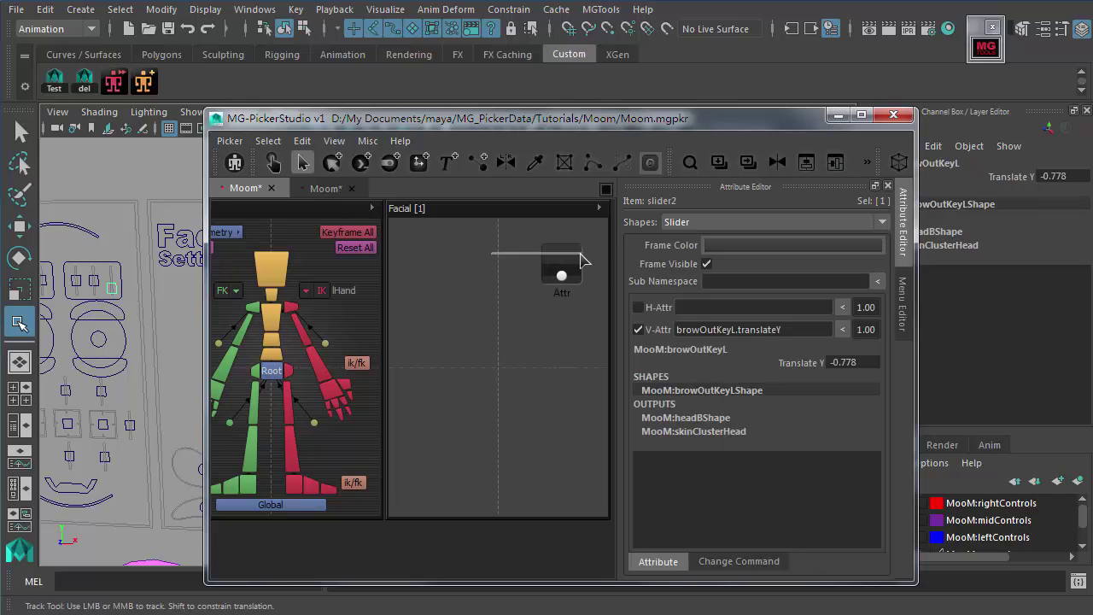
{"action": "scroll", "coordinate": [658, 303], "scroll_direction": "up", "scroll_amount": 2}
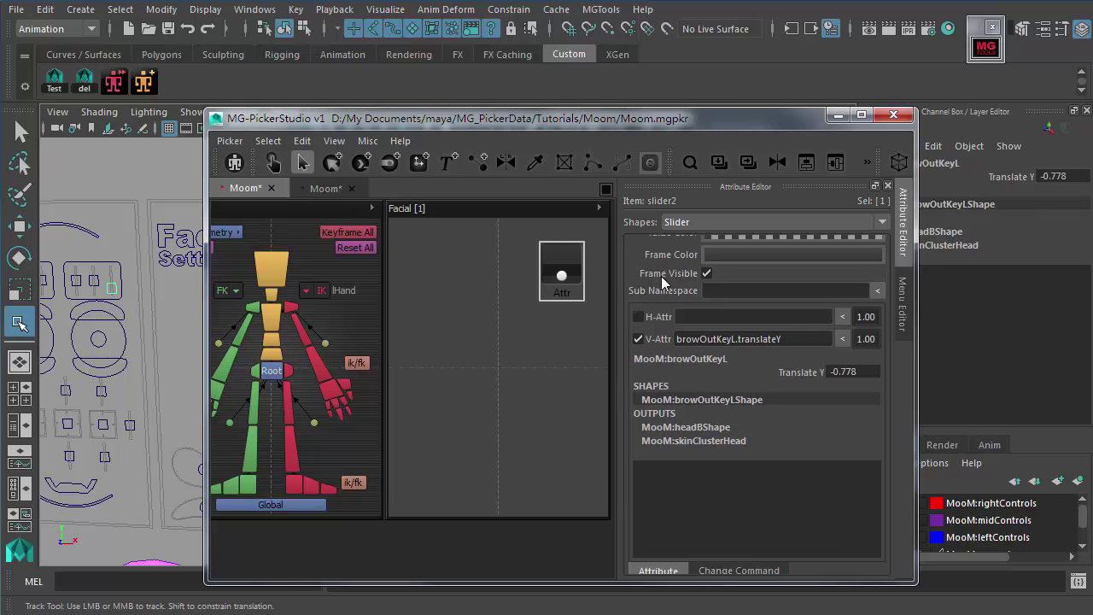
{"action": "scroll", "coordinate": [659, 324], "scroll_direction": "down", "scroll_amount": 2}
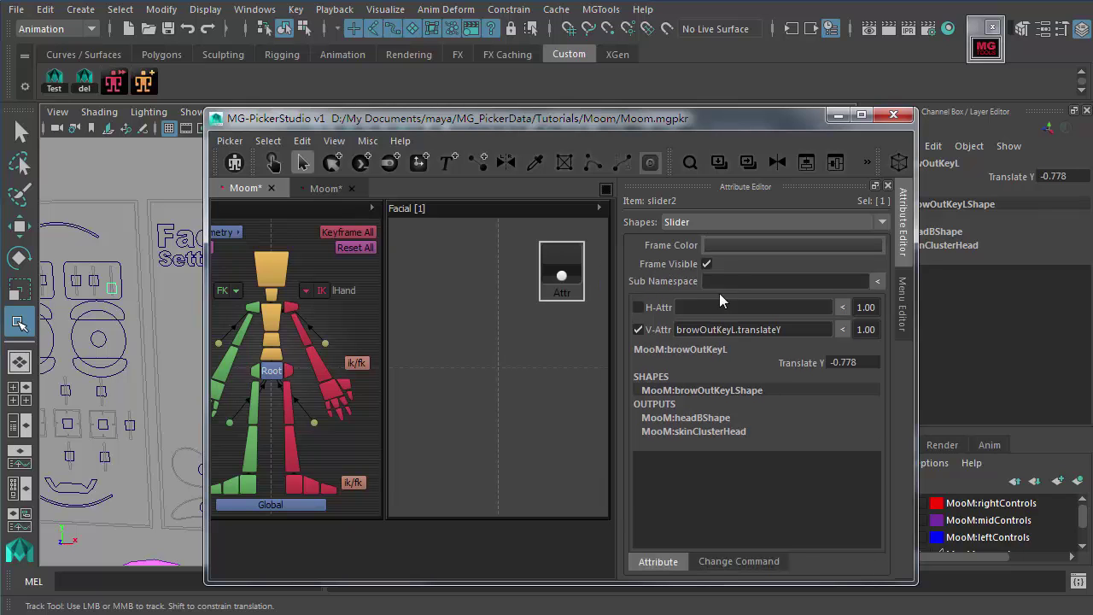
Step: Set the Attr slider's V-Attr multiplier to 0.50
{"action": "left_click", "coordinate": [736, 331]}
{"action": "left_click_drag", "start_coordinate": [803, 334], "coordinate": [679, 333]}
{"action": "left_click", "coordinate": [750, 311]}
{"action": "left_click", "coordinate": [861, 330]}
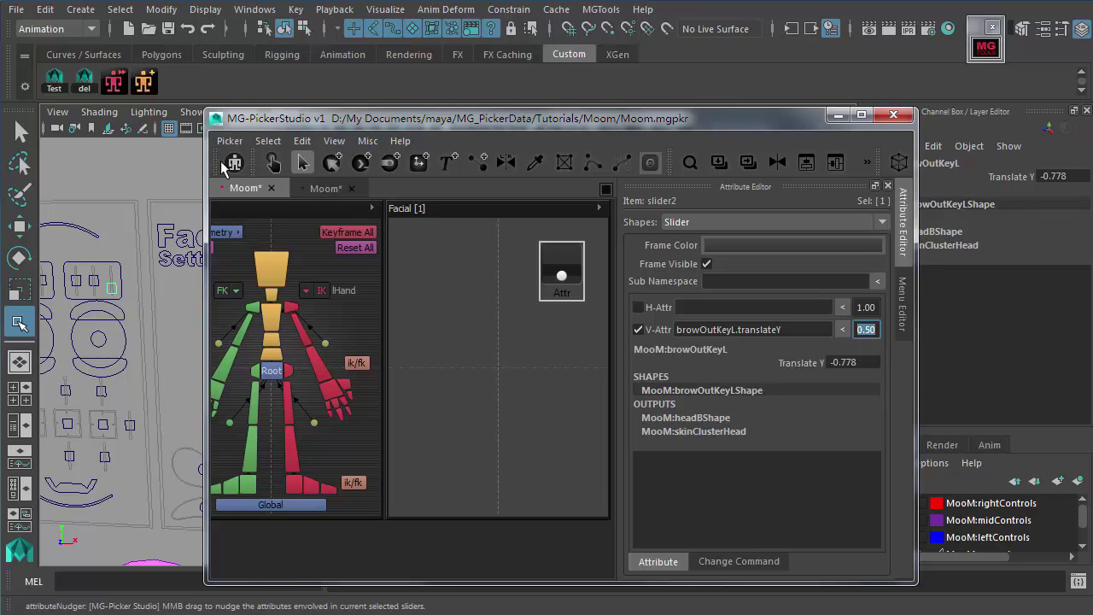
Step: Test the slider with the hand tool, raising browOutKeyL.translateY up to 0.858
{"action": "left_click", "coordinate": [273, 163]}
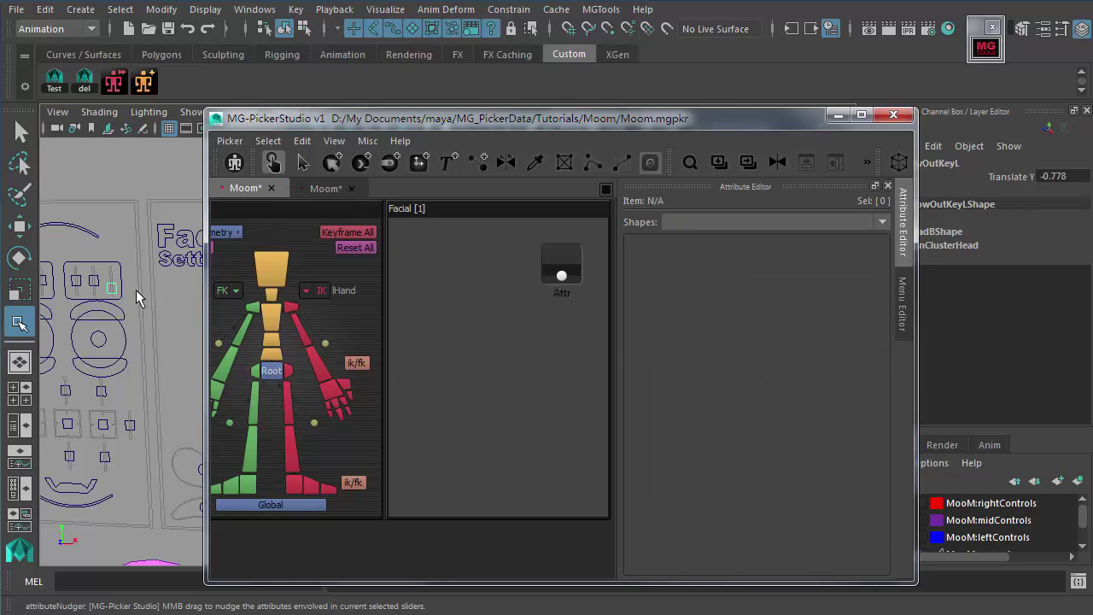
{"action": "left_click_drag", "start_coordinate": [562, 286], "coordinate": [562, 265]}
{"action": "middle_click_drag", "start_coordinate": [162, 335], "coordinate": [146, 286]}
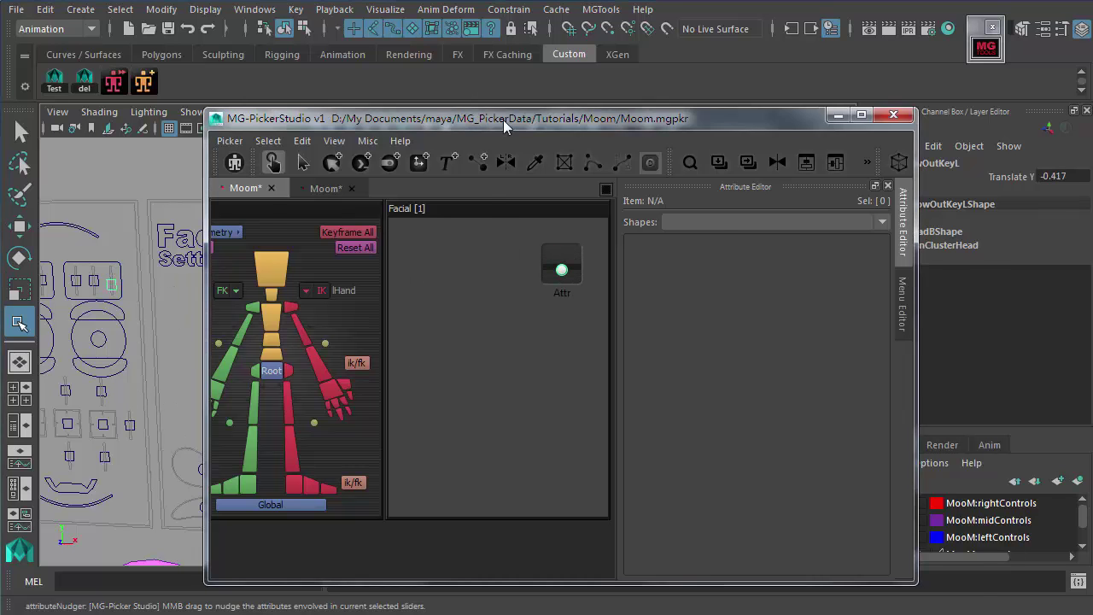
{"action": "left_click_drag", "start_coordinate": [503, 120], "coordinate": [569, 128]}
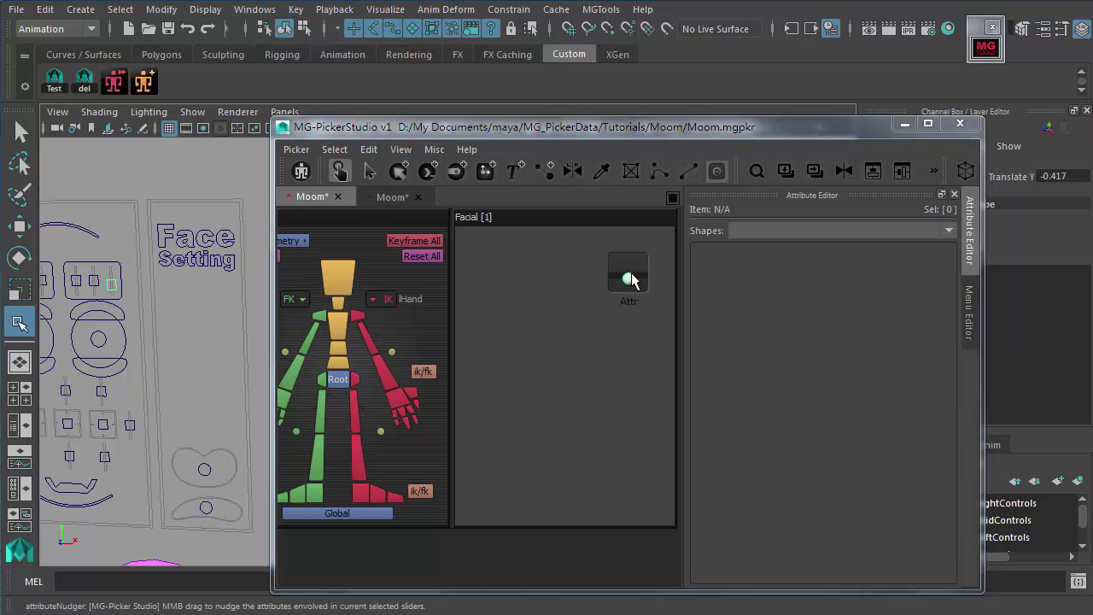
{"action": "middle_click_drag", "start_coordinate": [185, 343], "coordinate": [93, 162]}
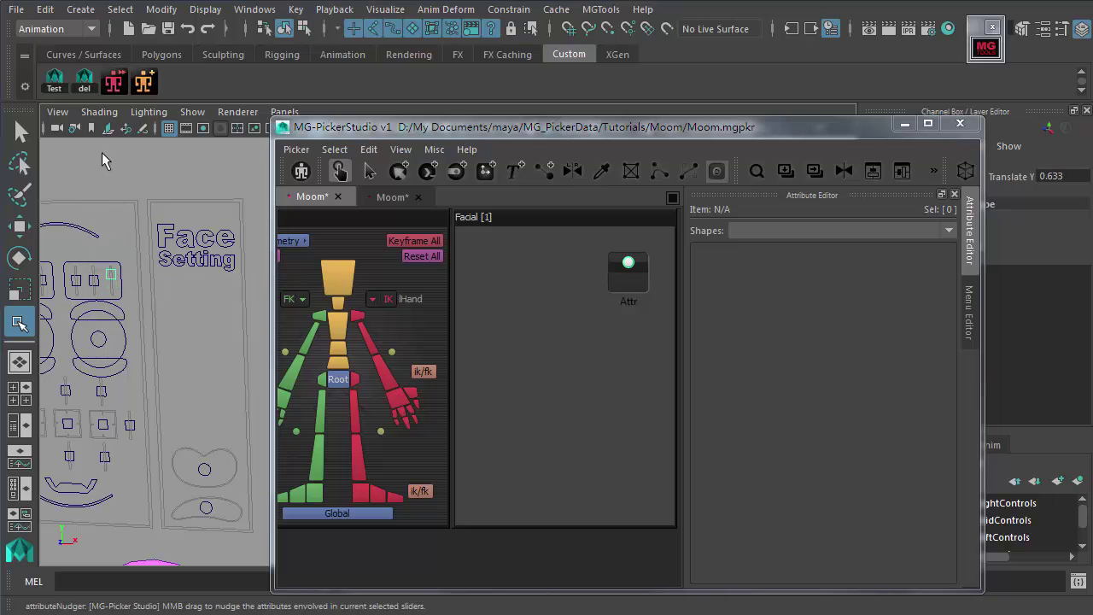
{"action": "middle_click_drag", "start_coordinate": [108, 349], "coordinate": [115, 416]}
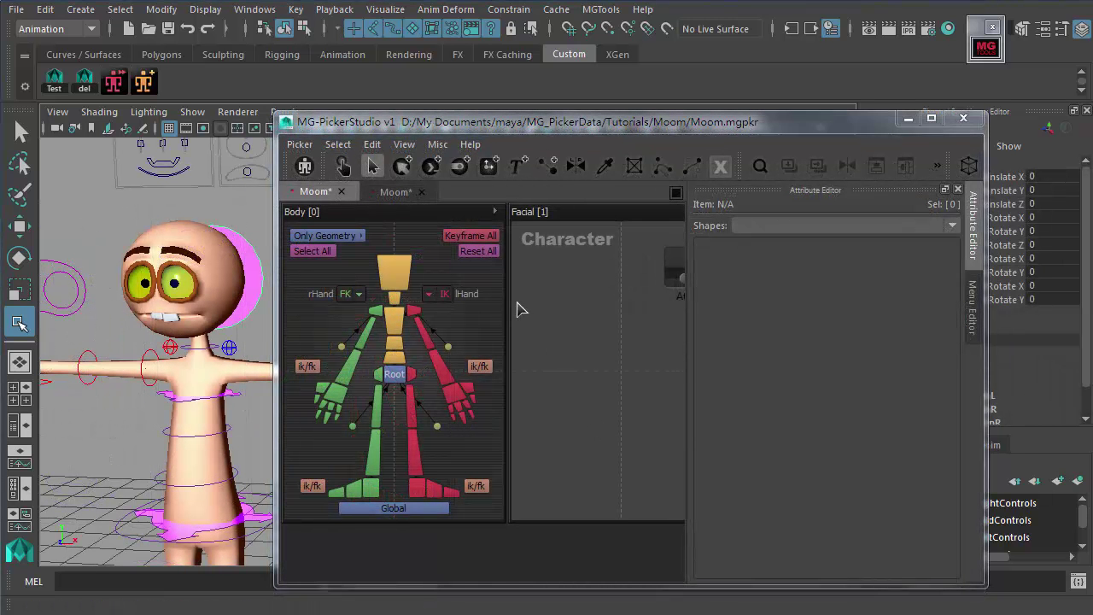
Step: Select the 'Character' title text item in the Facial panel
{"action": "left_click", "coordinate": [555, 246]}
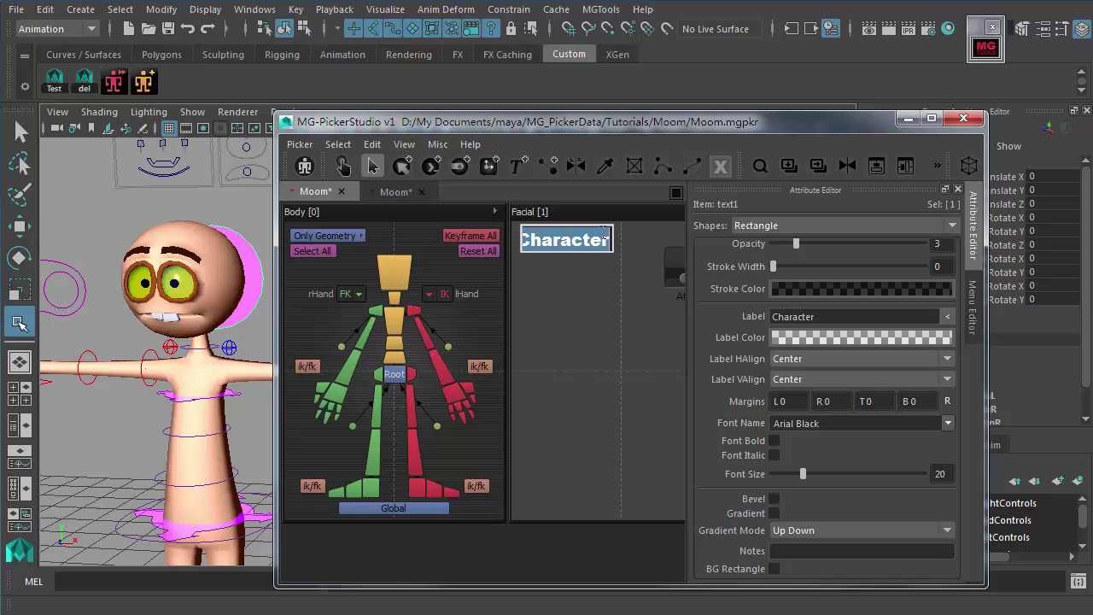
{"action": "left_click", "coordinate": [562, 285]}
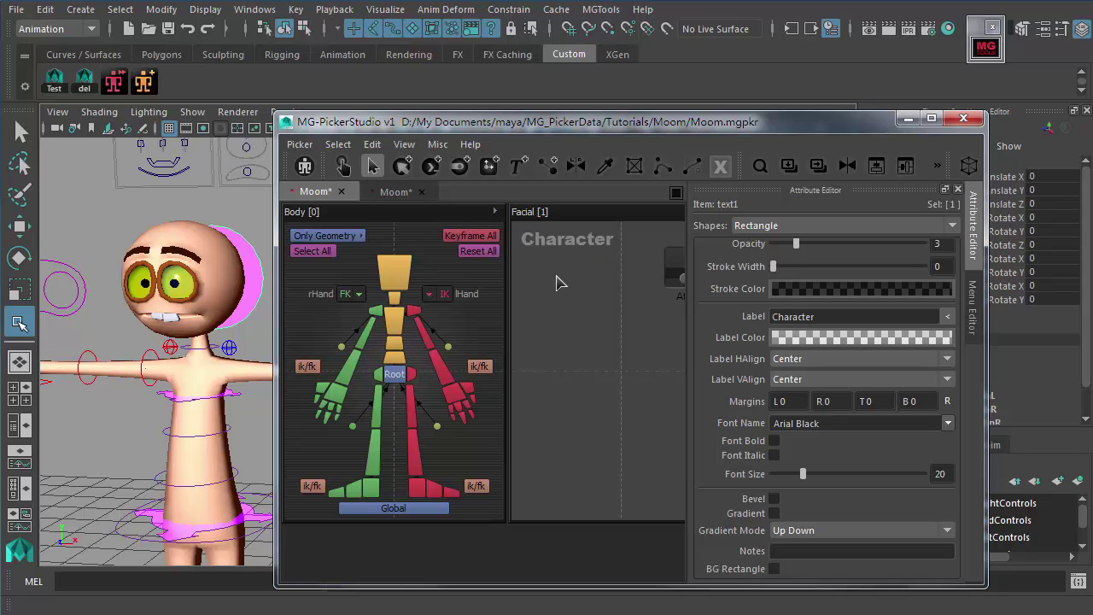
{"action": "left_click", "coordinate": [553, 248]}
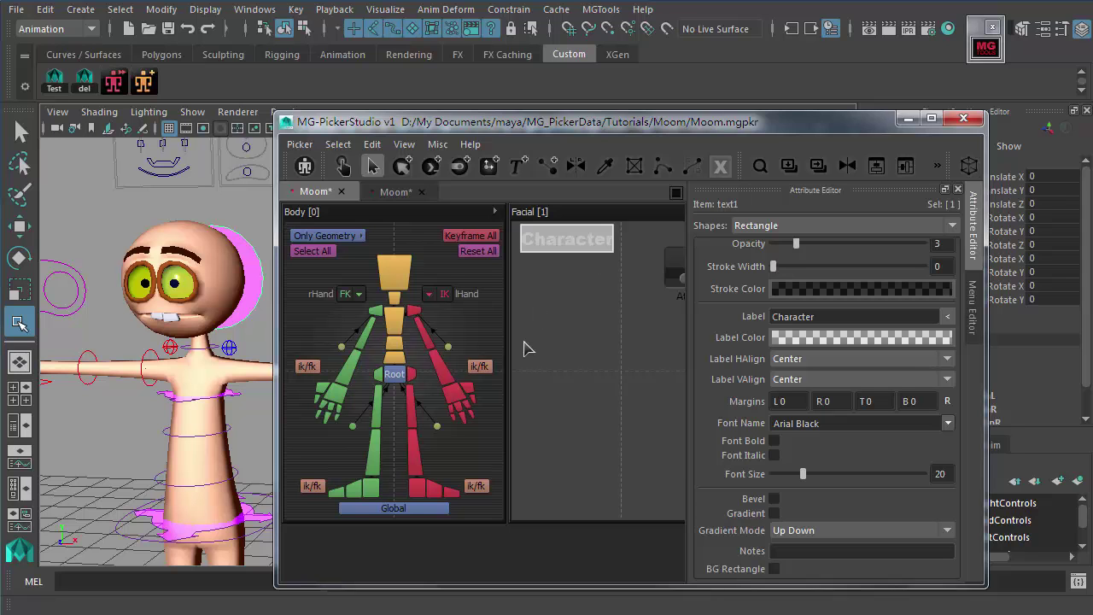
{"action": "left_click", "coordinate": [527, 295]}
{"action": "left_click_drag", "start_coordinate": [519, 262], "coordinate": [612, 307]}
{"action": "left_click", "coordinate": [476, 253]}
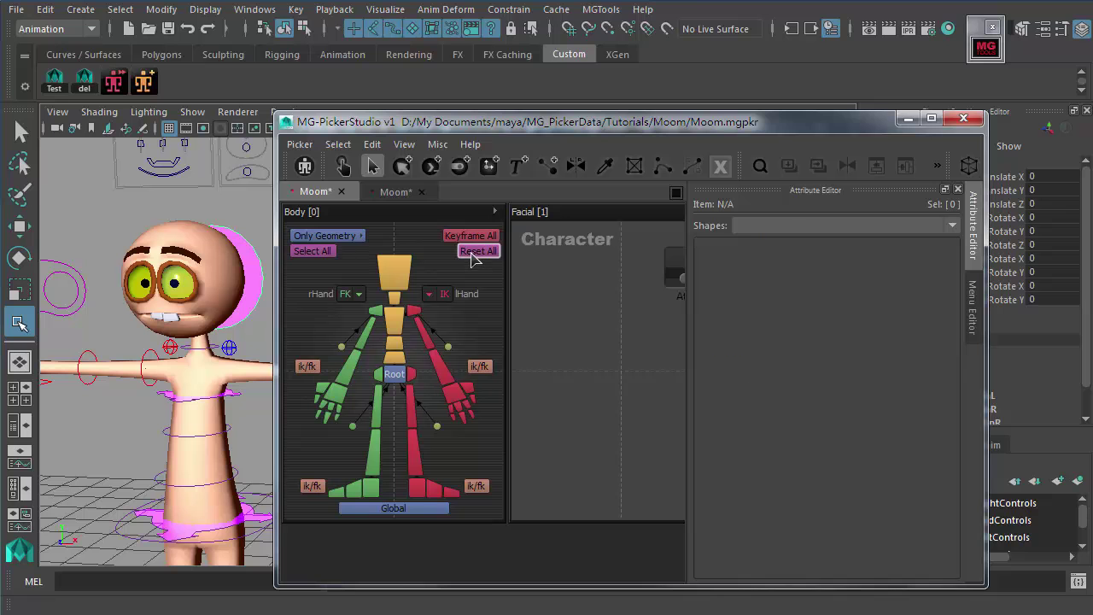
{"action": "left_click", "coordinate": [609, 285]}
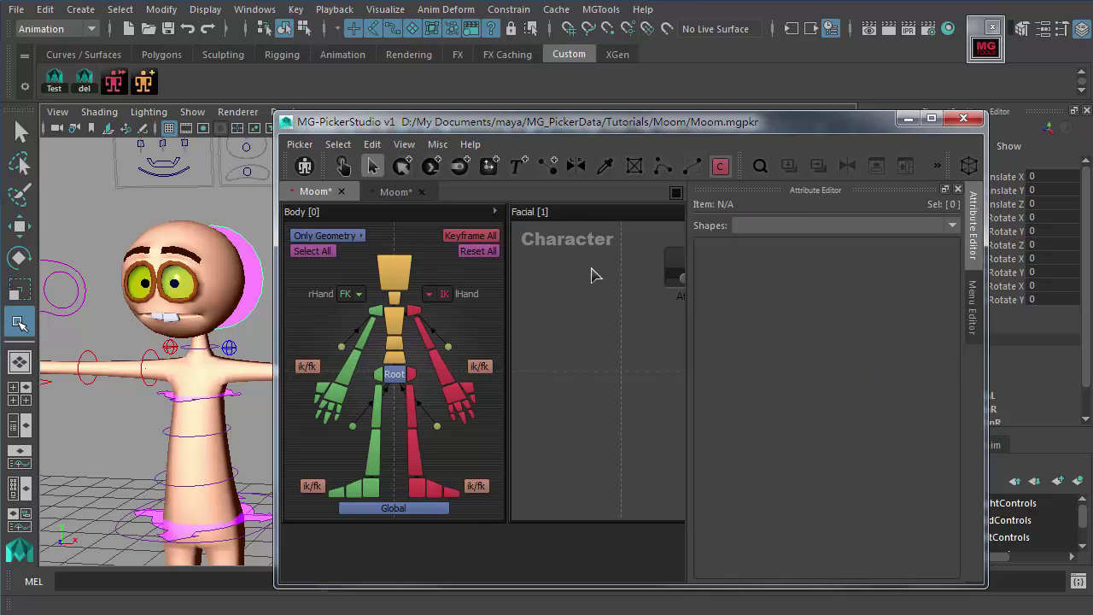
{"action": "left_click", "coordinate": [564, 247]}
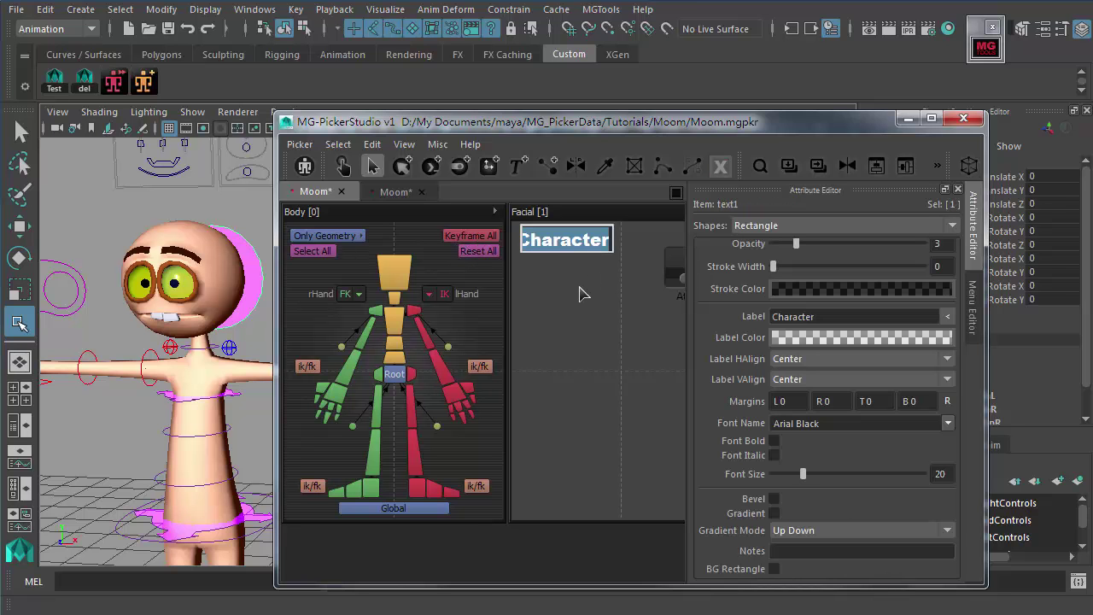
Step: Change its Label to 'Moom' and deselect the title
{"action": "type", "text": "Moom"}
{"action": "key", "text": "Return"}
{"action": "left_click", "coordinate": [578, 281]}
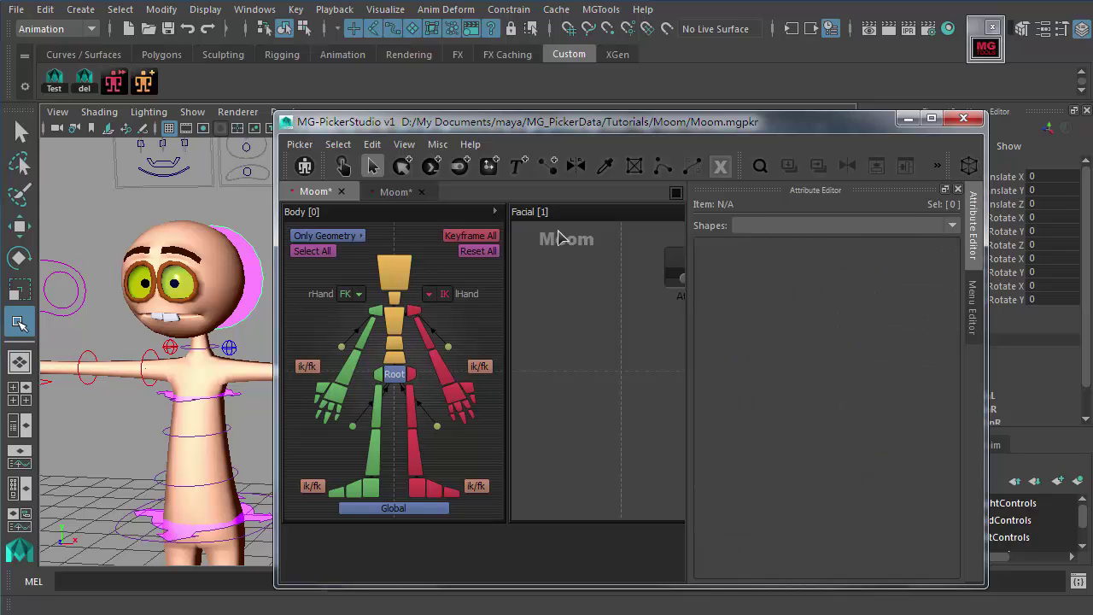
{"action": "left_click", "coordinate": [557, 245]}
{"action": "left_click", "coordinate": [571, 280]}
{"action": "left_click", "coordinate": [555, 245]}
{"action": "left_click", "coordinate": [571, 248]}
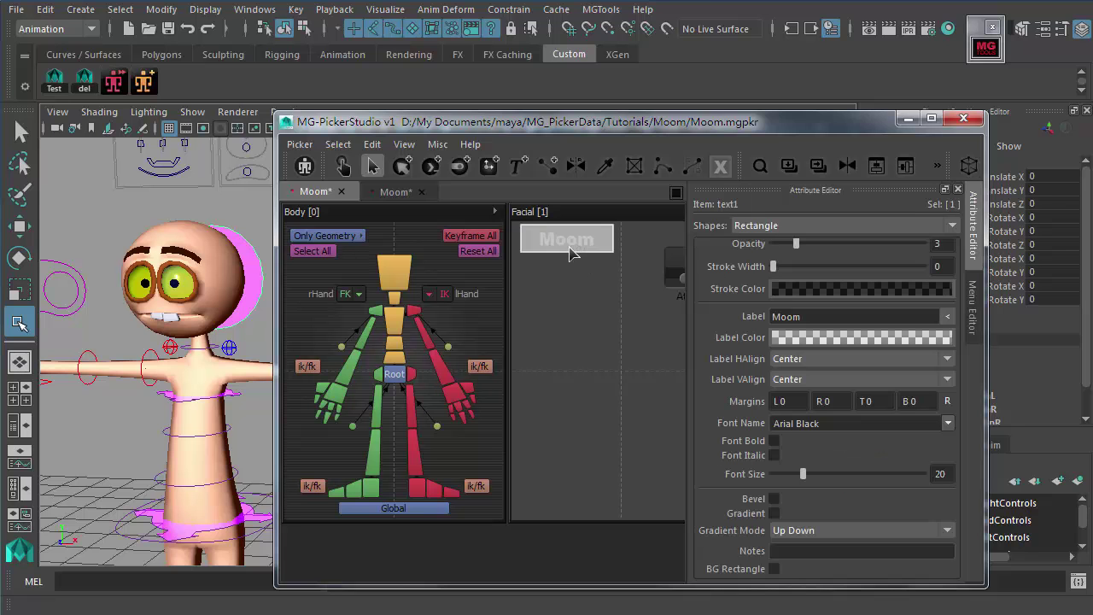
{"action": "left_click", "coordinate": [584, 282]}
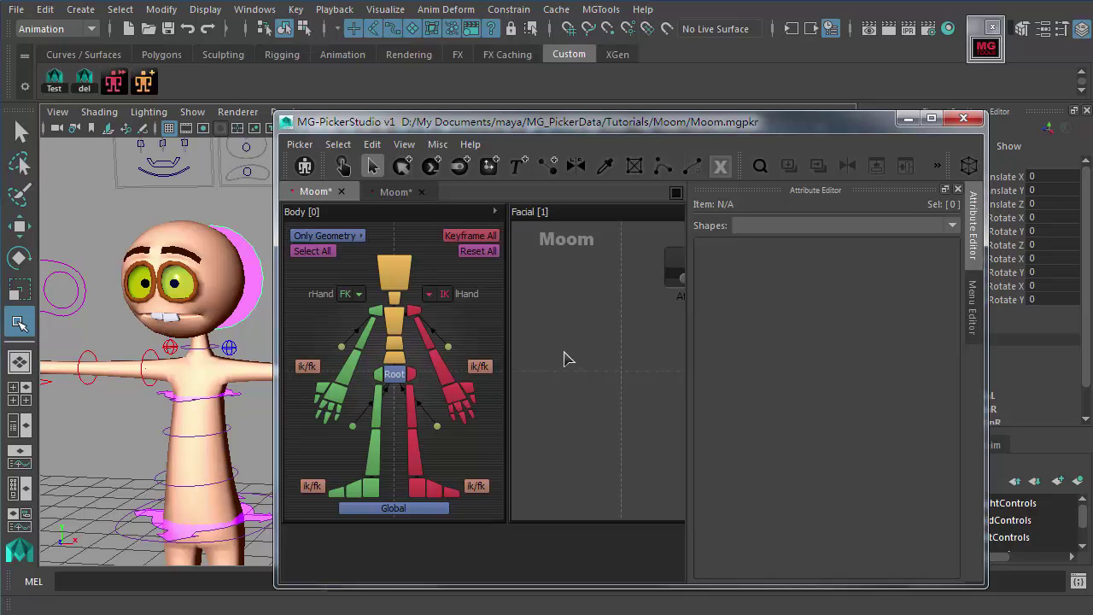
Step: Review the Load and Enter Command tabs of Edit Picker Load & Enter Command, closing without changes
{"action": "right_click", "coordinate": [532, 313]}
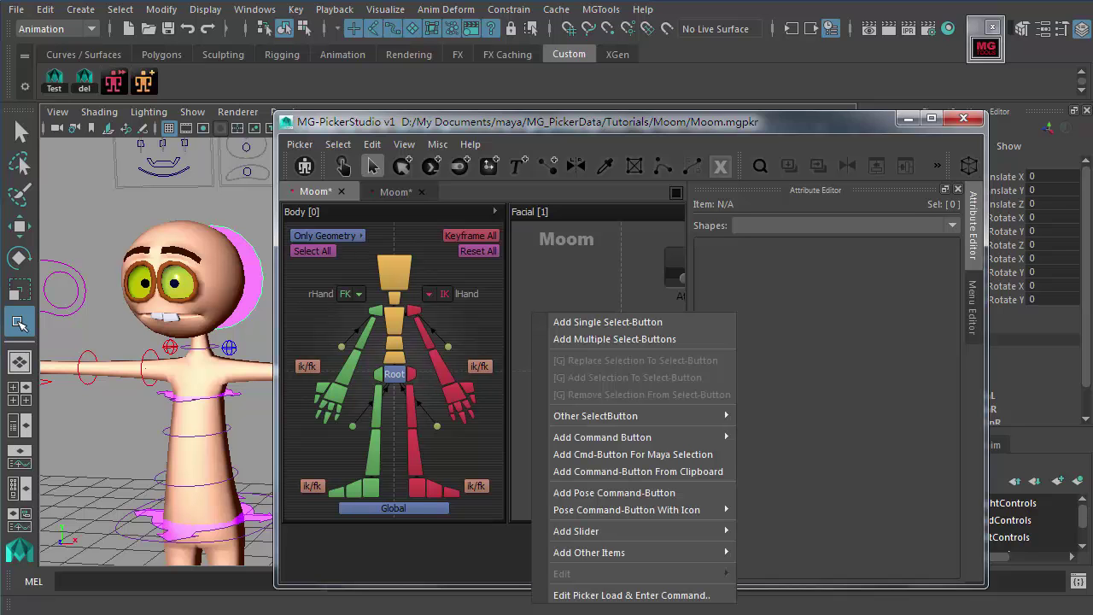
{"action": "right_click", "coordinate": [534, 272]}
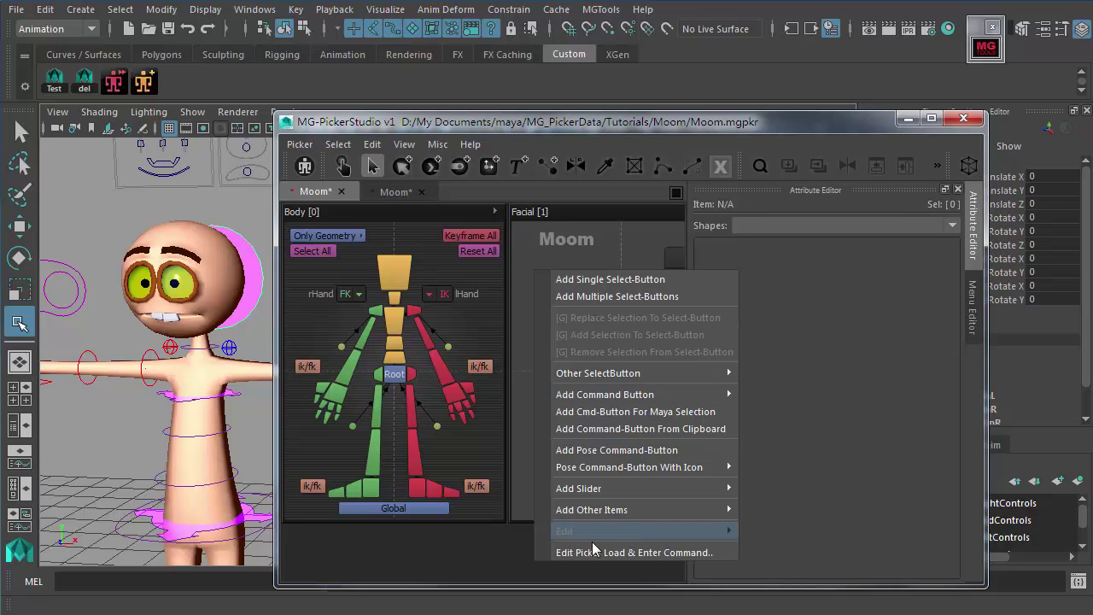
{"action": "left_click", "coordinate": [653, 555]}
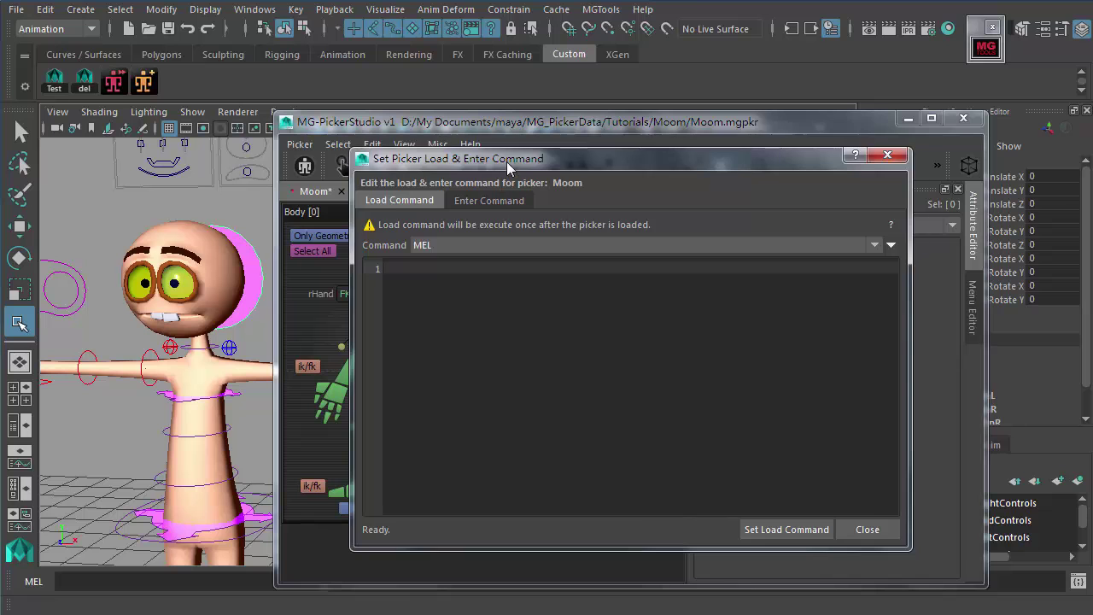
{"action": "left_click_drag", "start_coordinate": [507, 161], "coordinate": [552, 165]}
{"action": "left_click", "coordinate": [534, 205]}
{"action": "left_click", "coordinate": [444, 205]}
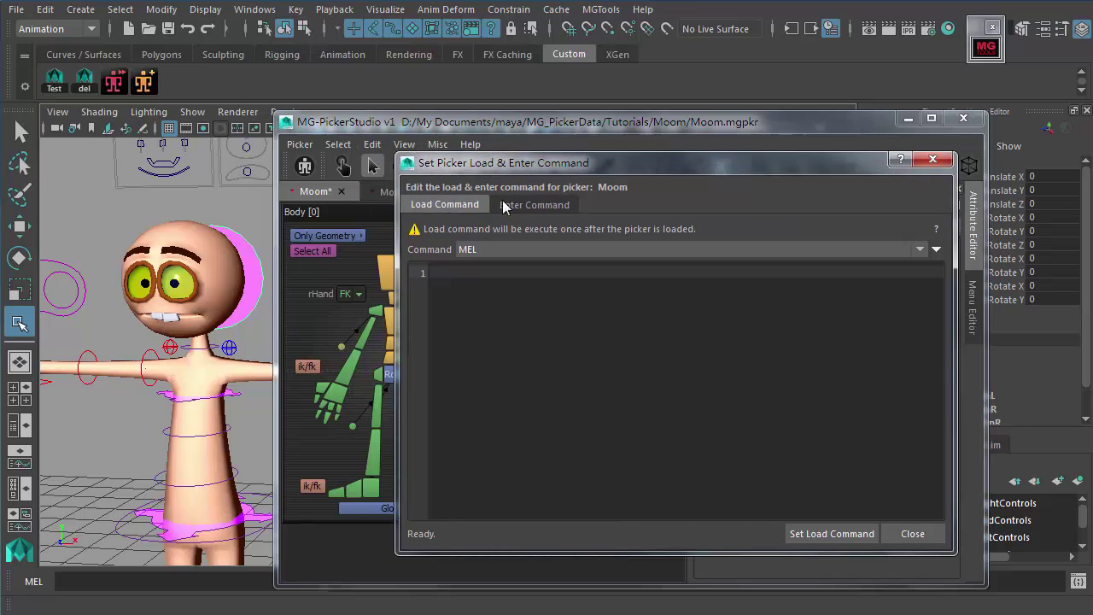
{"action": "left_click", "coordinate": [520, 204]}
{"action": "left_click", "coordinate": [552, 346]}
{"action": "left_click_drag", "start_coordinate": [955, 553], "coordinate": [817, 429]}
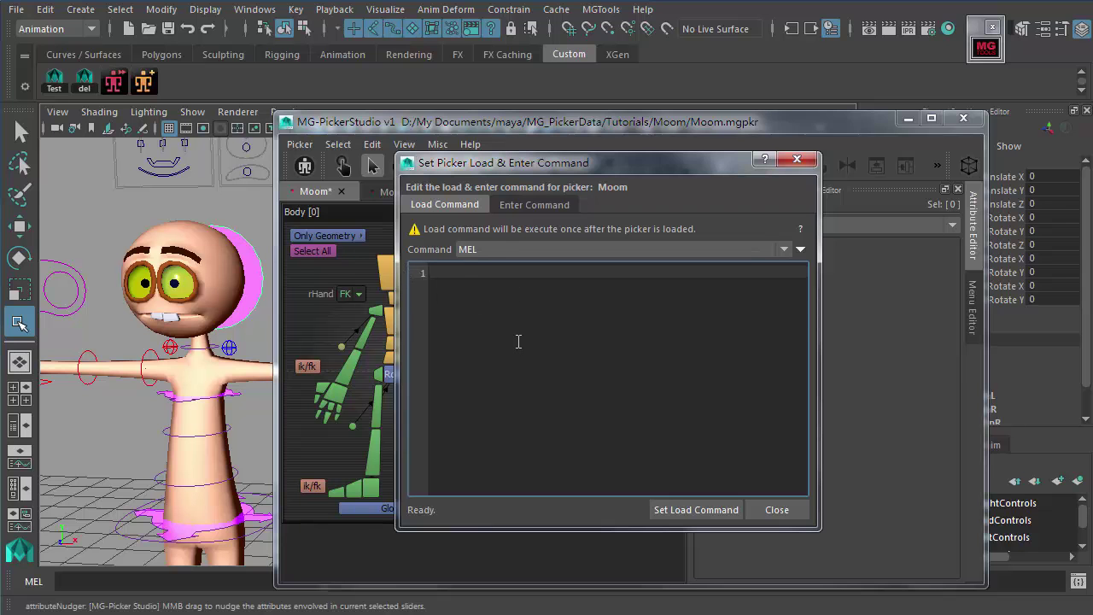
{"action": "left_click_drag", "start_coordinate": [512, 162], "coordinate": [561, 171]}
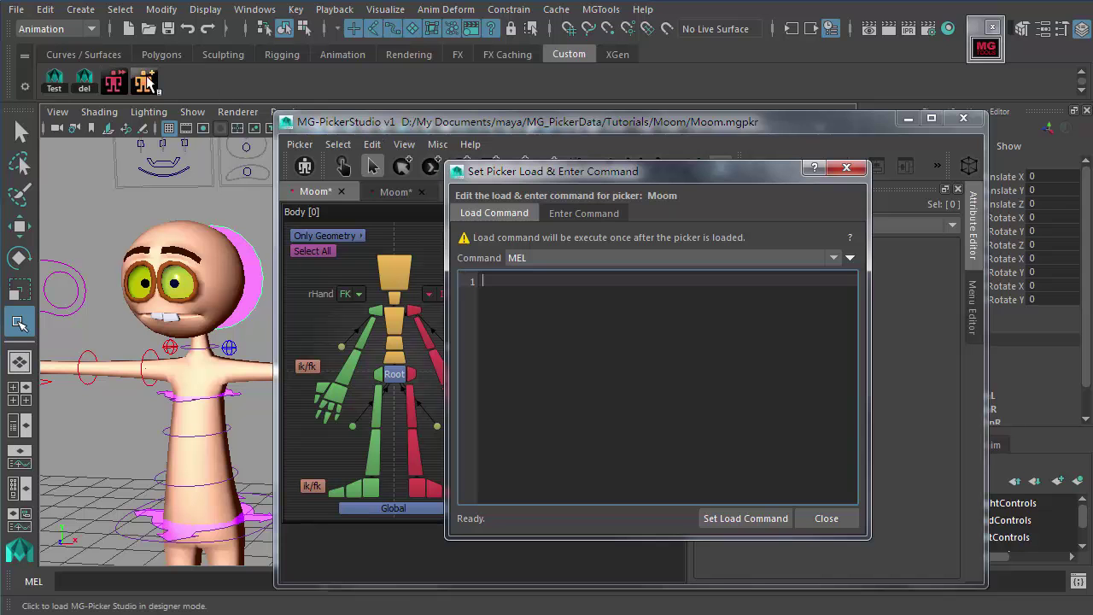
{"action": "left_click", "coordinate": [565, 214]}
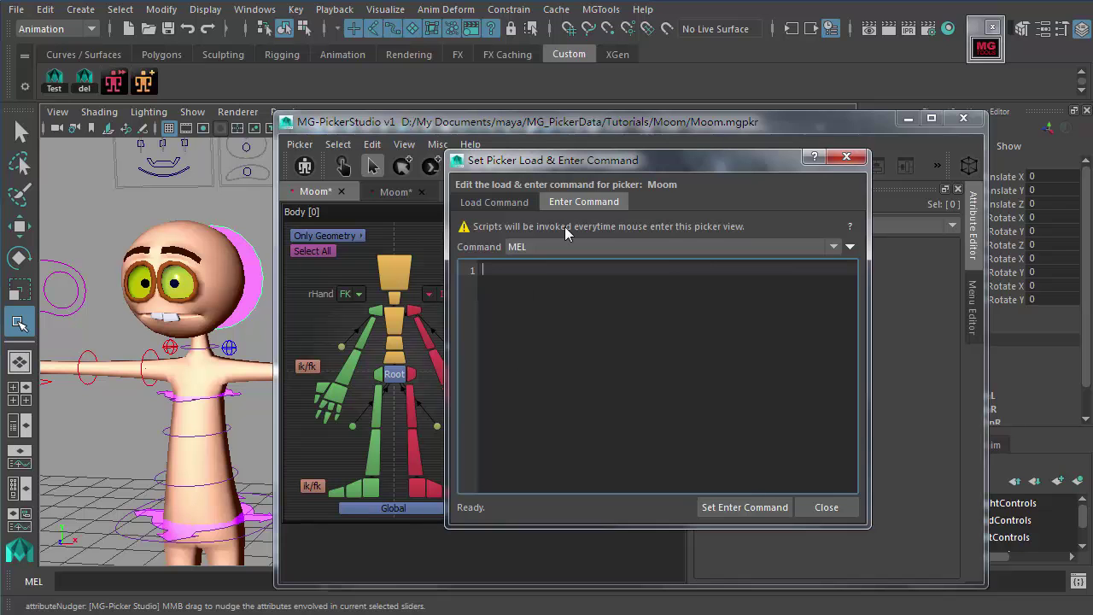
{"action": "left_click_drag", "start_coordinate": [665, 161], "coordinate": [640, 166]}
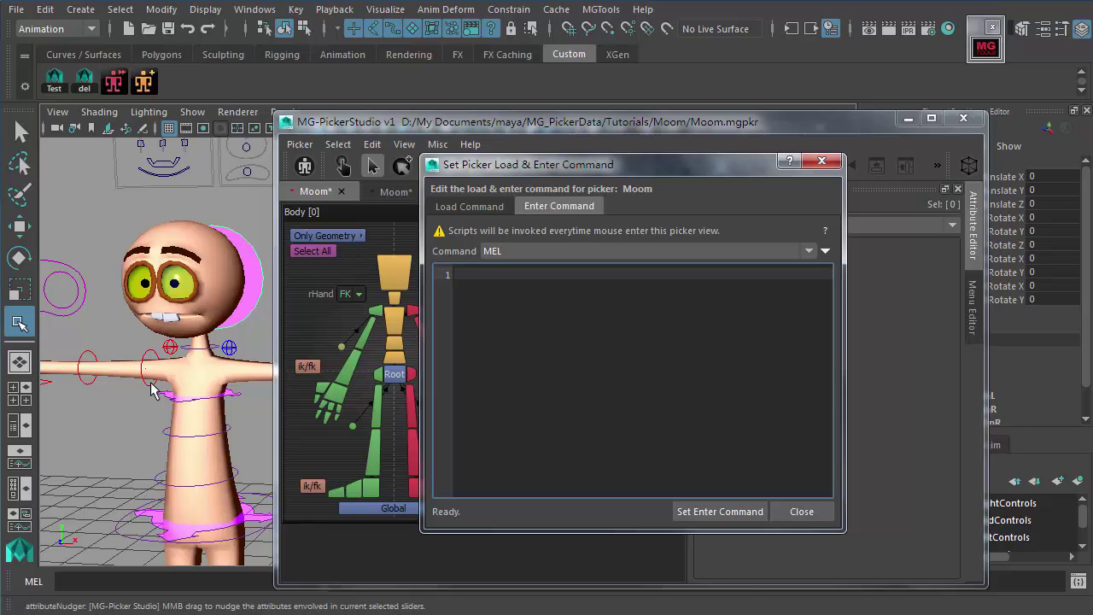
{"action": "left_click", "coordinate": [796, 510]}
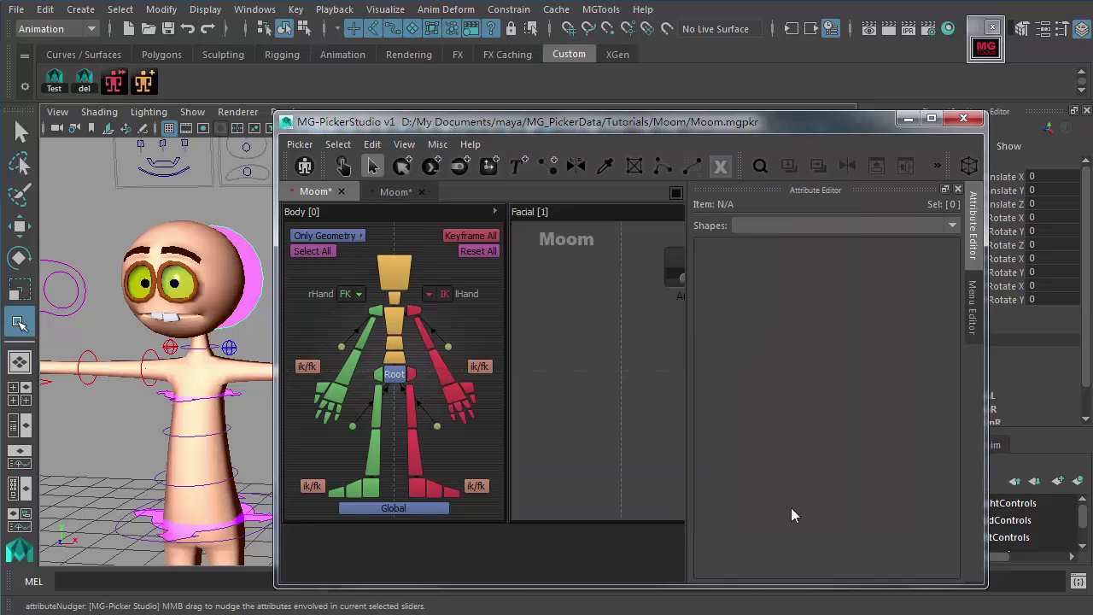
Step: Dismiss the Facial panel's right-click menu and open the Picker menu
{"action": "right_click", "coordinate": [598, 367]}
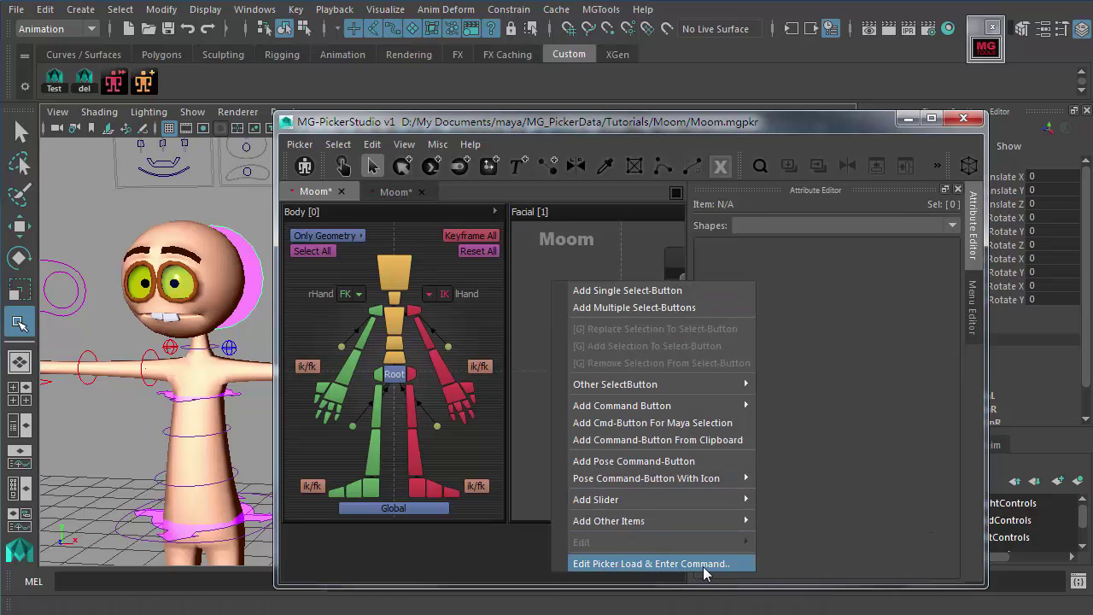
{"action": "left_click", "coordinate": [525, 323]}
{"action": "right_click", "coordinate": [540, 271]}
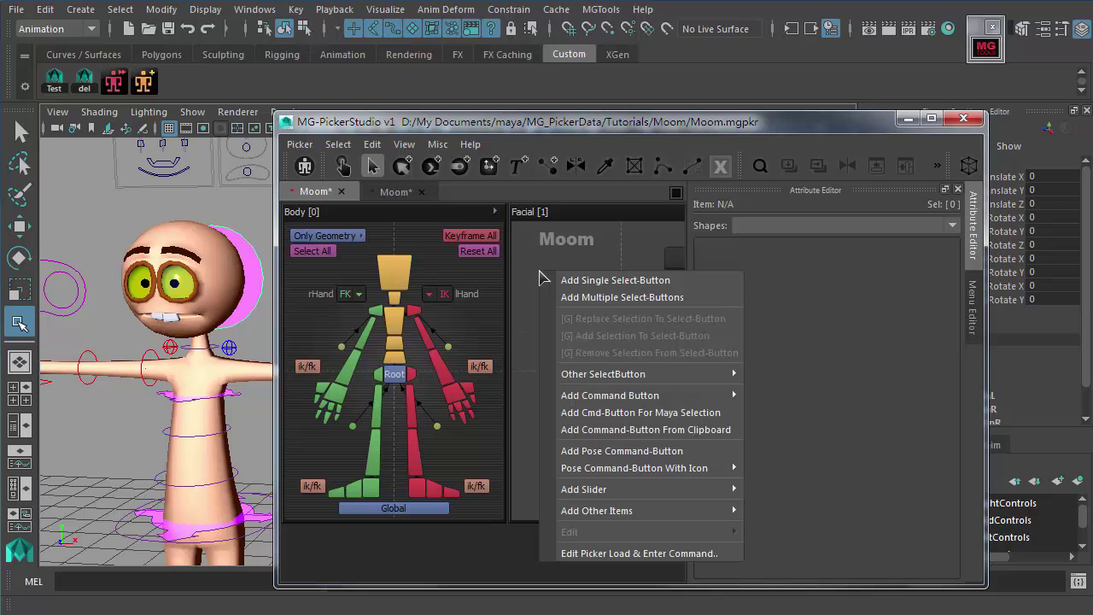
{"action": "left_click", "coordinate": [540, 265]}
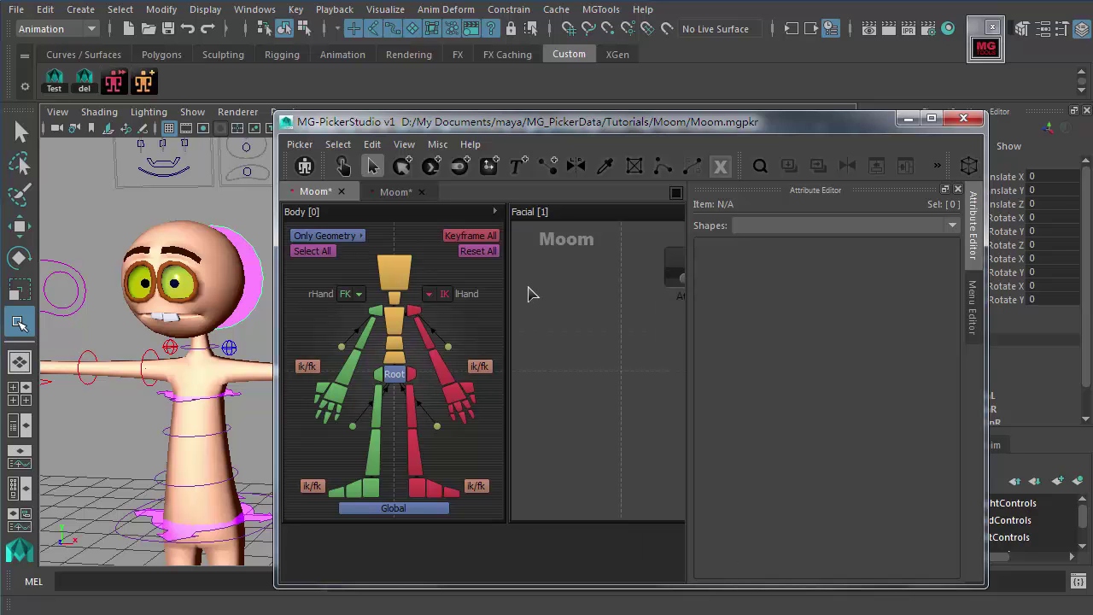
{"action": "left_click", "coordinate": [300, 145]}
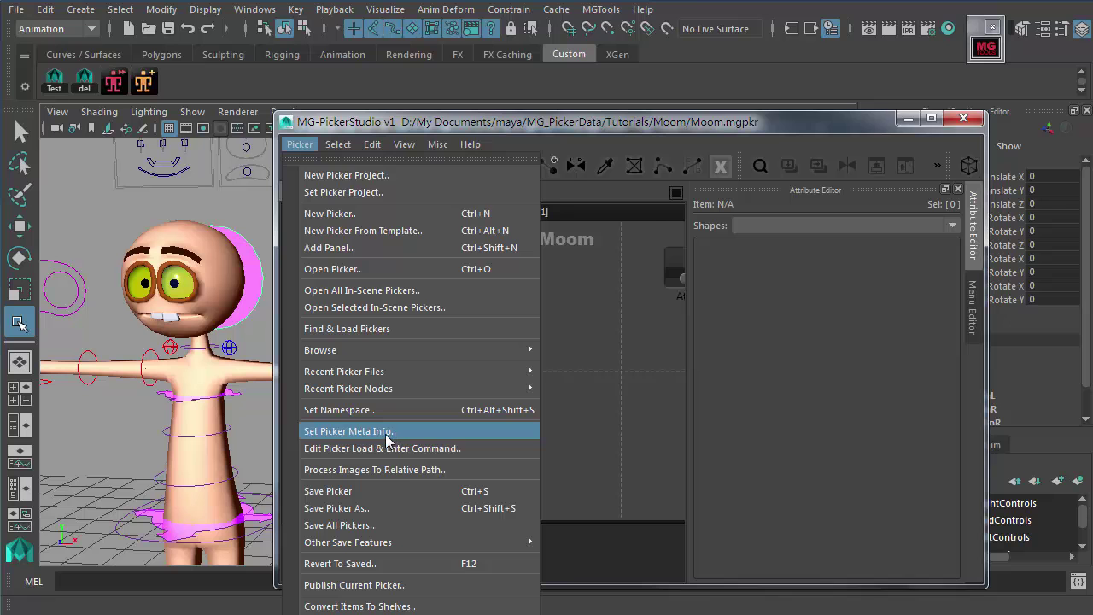
Step: In Set Picker Meta Info, replace the default Author with the author's name, add the contact e-mail, and save
{"action": "left_click", "coordinate": [388, 434]}
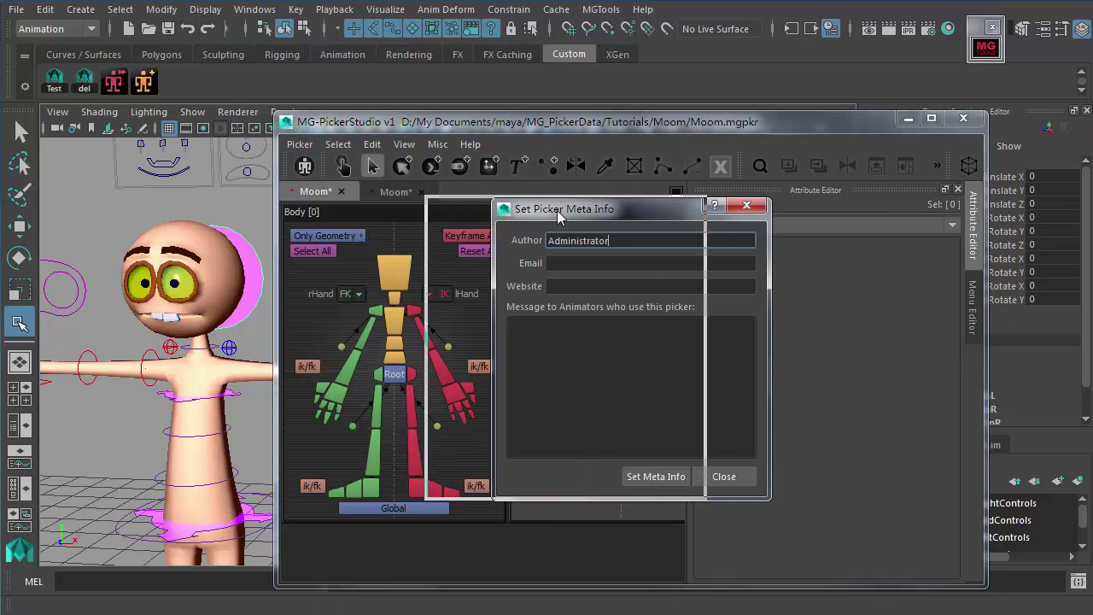
{"action": "left_click_drag", "start_coordinate": [556, 210], "coordinate": [489, 208]}
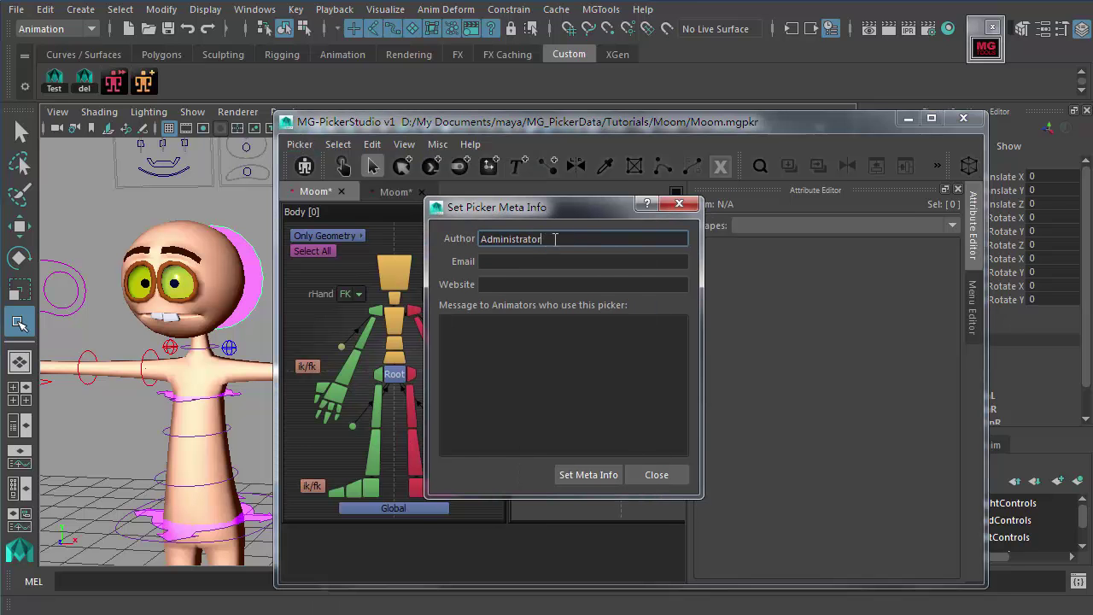
{"action": "double_click", "coordinate": [555, 240]}
{"action": "type", "text": "Mi"}
{"action": "left_click", "coordinate": [536, 260]}
{"action": "key", "text": "Tab"}
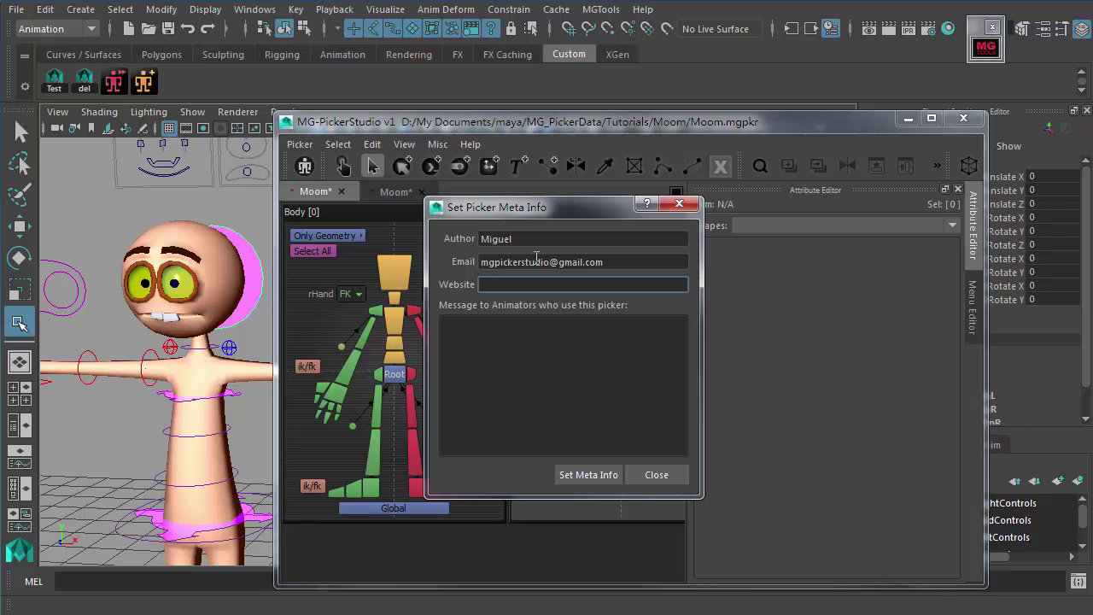
{"action": "left_click", "coordinate": [563, 414]}
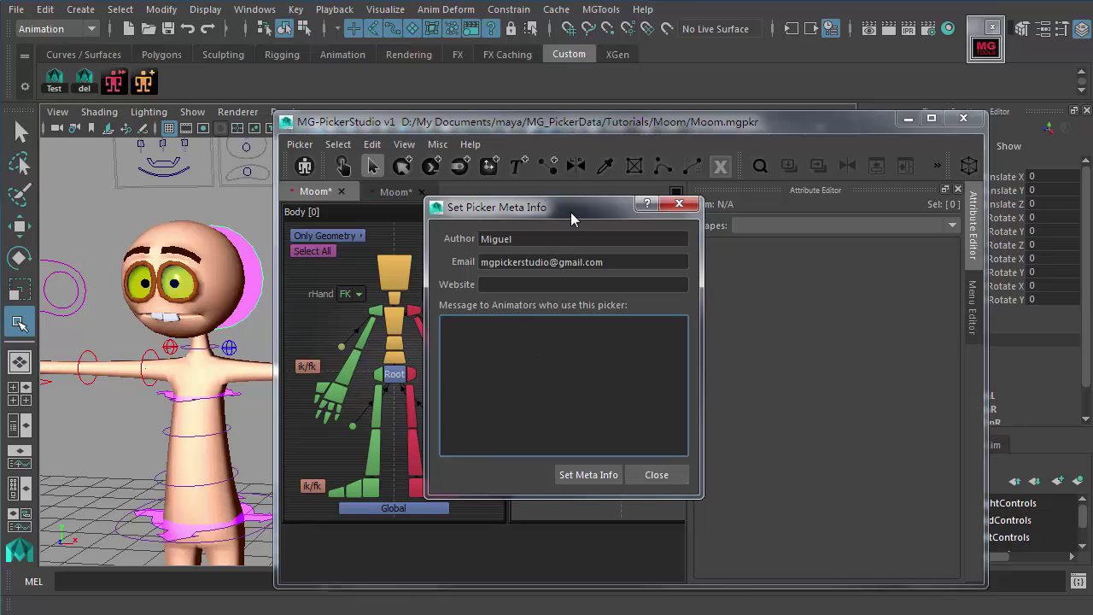
{"action": "left_click", "coordinate": [574, 473]}
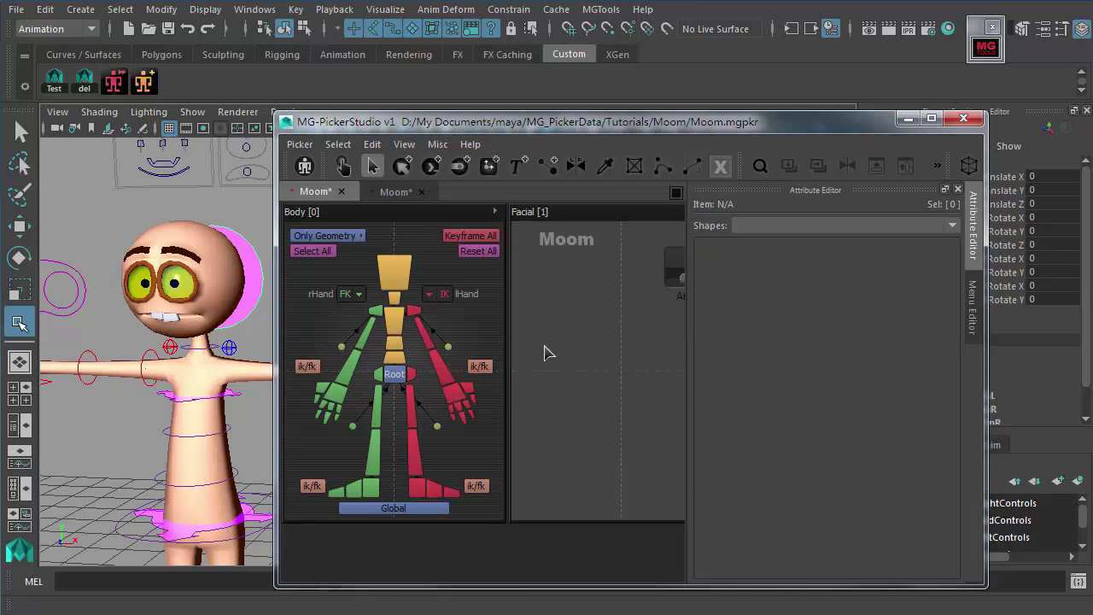
Step: Load the Moom picker in animator mode and show its About Current Picker info
{"action": "left_click", "coordinate": [112, 85]}
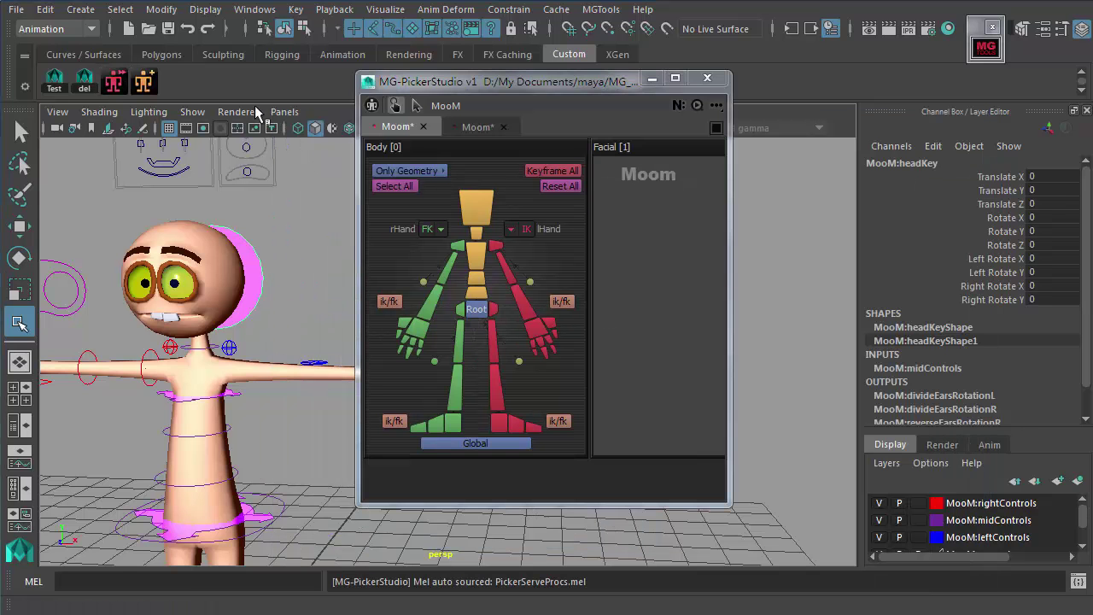
{"action": "left_click", "coordinate": [716, 105]}
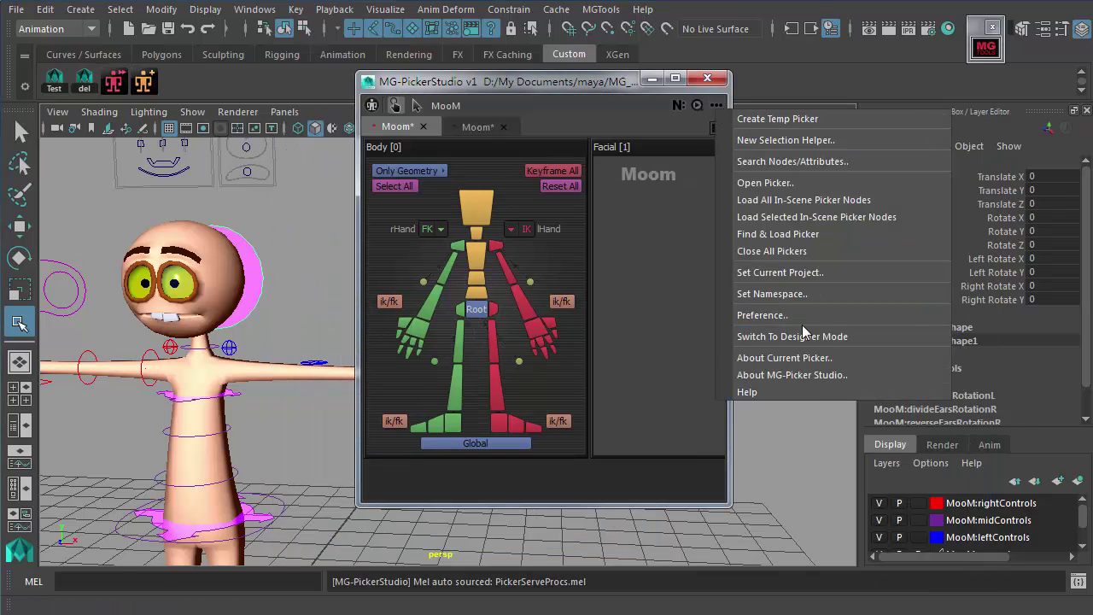
{"action": "left_click", "coordinate": [805, 357]}
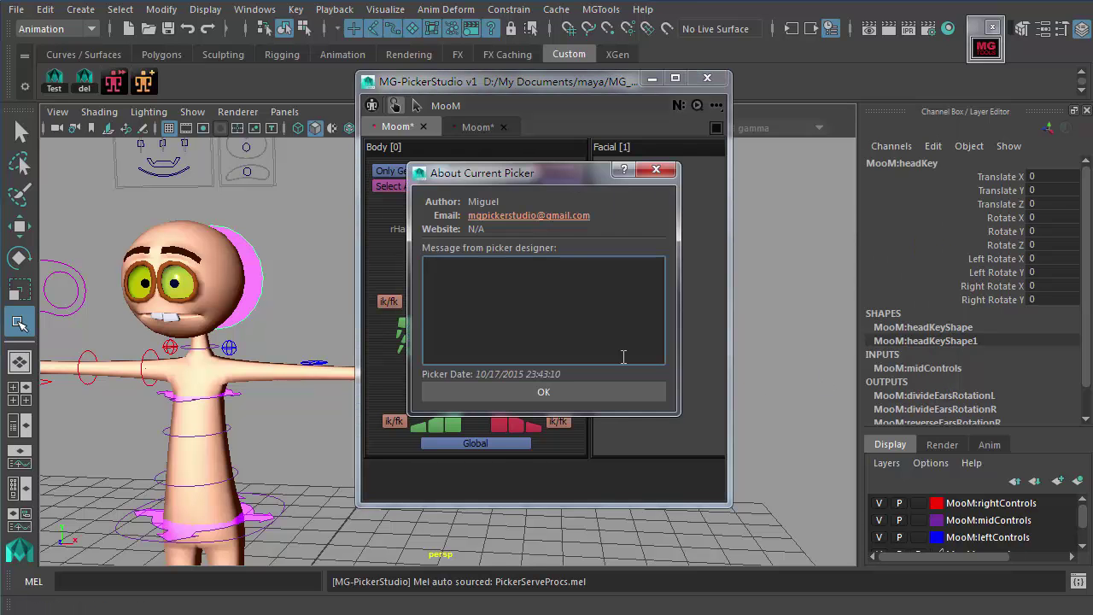
{"action": "left_click_drag", "start_coordinate": [516, 176], "coordinate": [546, 189]}
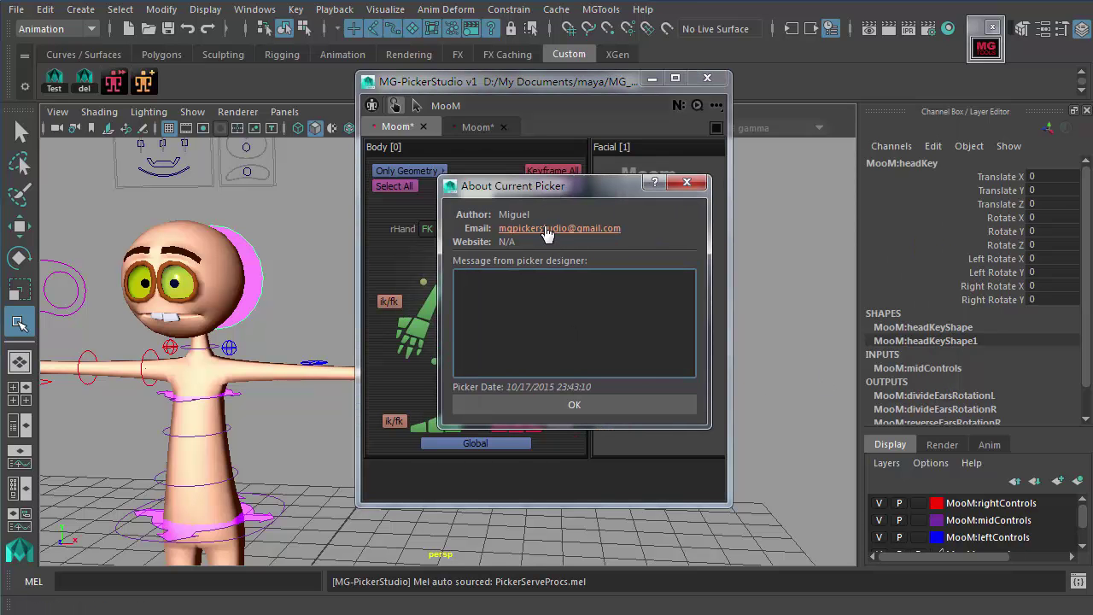
Step: Confirm the saved author name and e-mail, close the info, and bring up the designer's Picker menu
{"action": "double_click", "coordinate": [515, 214]}
{"action": "left_click", "coordinate": [515, 217]}
{"action": "double_click", "coordinate": [516, 217]}
{"action": "left_click", "coordinate": [501, 298]}
{"action": "left_click_drag", "start_coordinate": [529, 185], "coordinate": [614, 201]}
{"action": "left_click", "coordinate": [663, 419]}
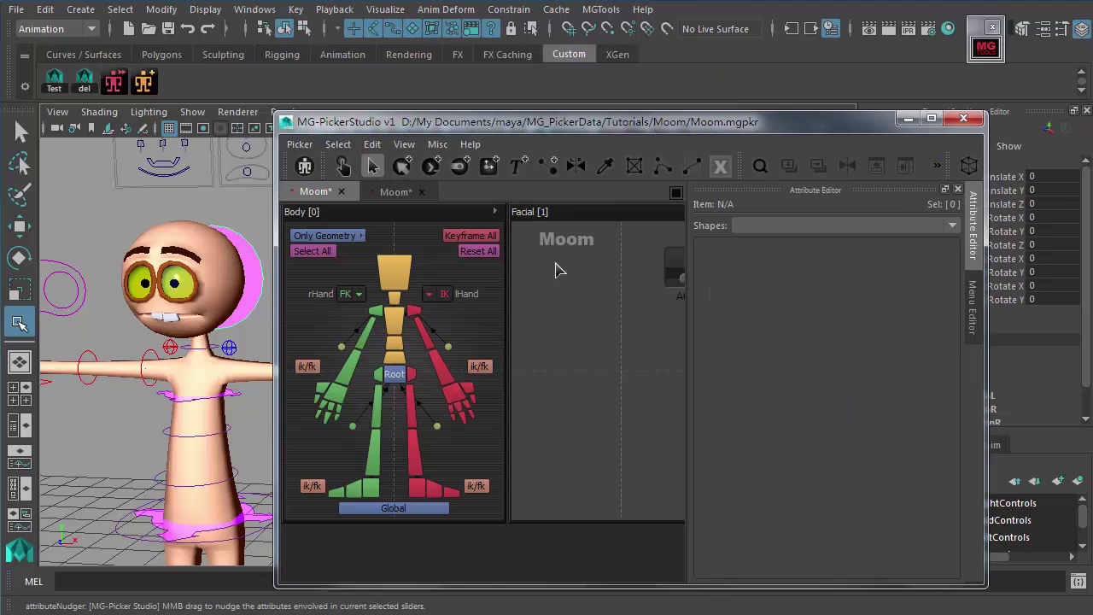
{"action": "left_click", "coordinate": [532, 206]}
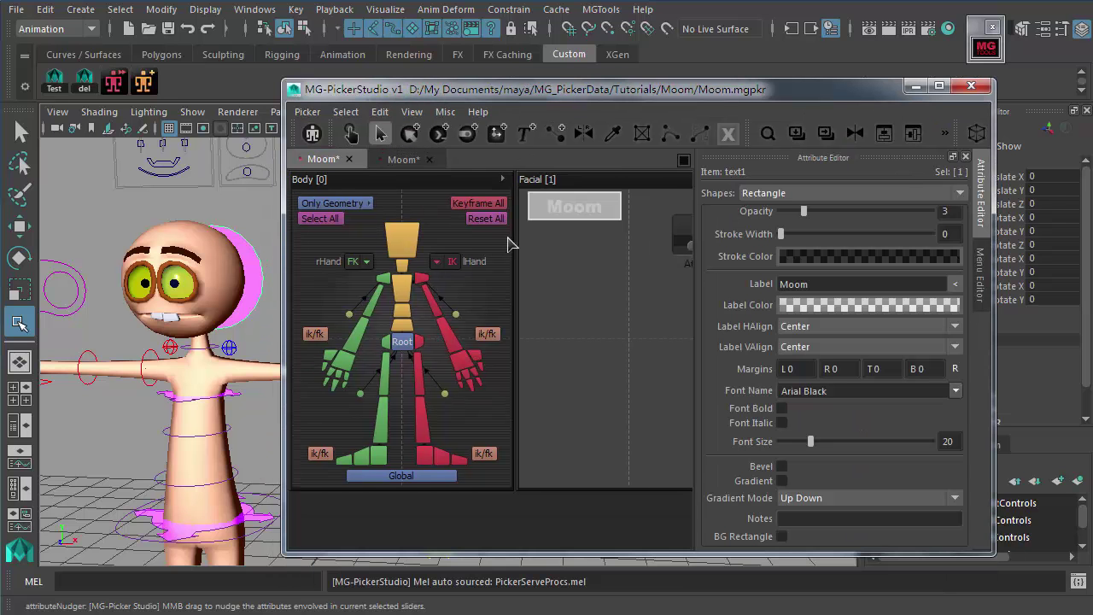
{"action": "left_click", "coordinate": [307, 112]}
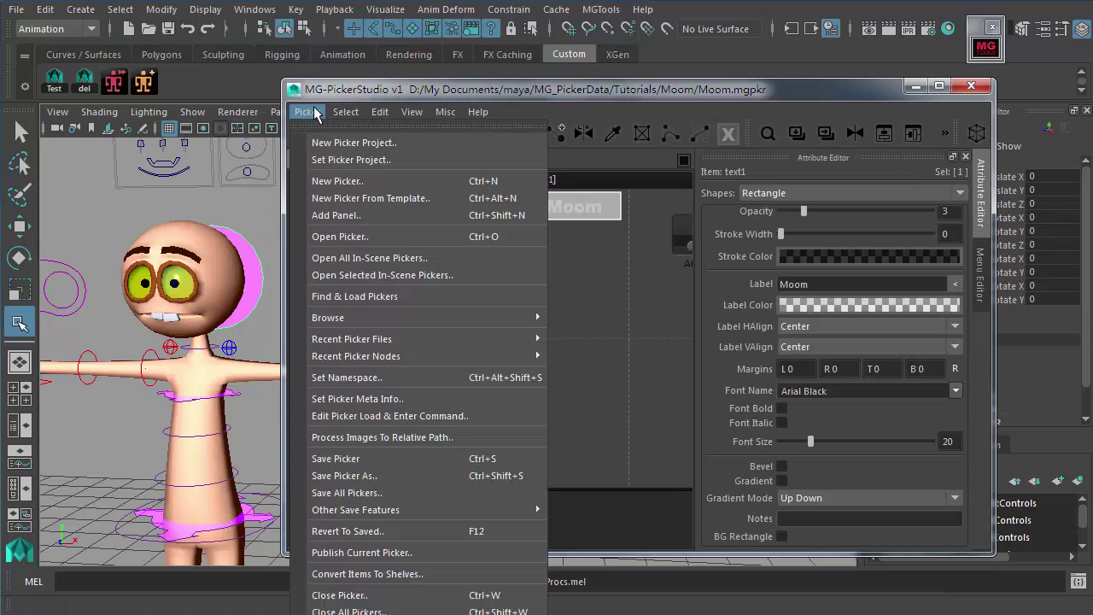